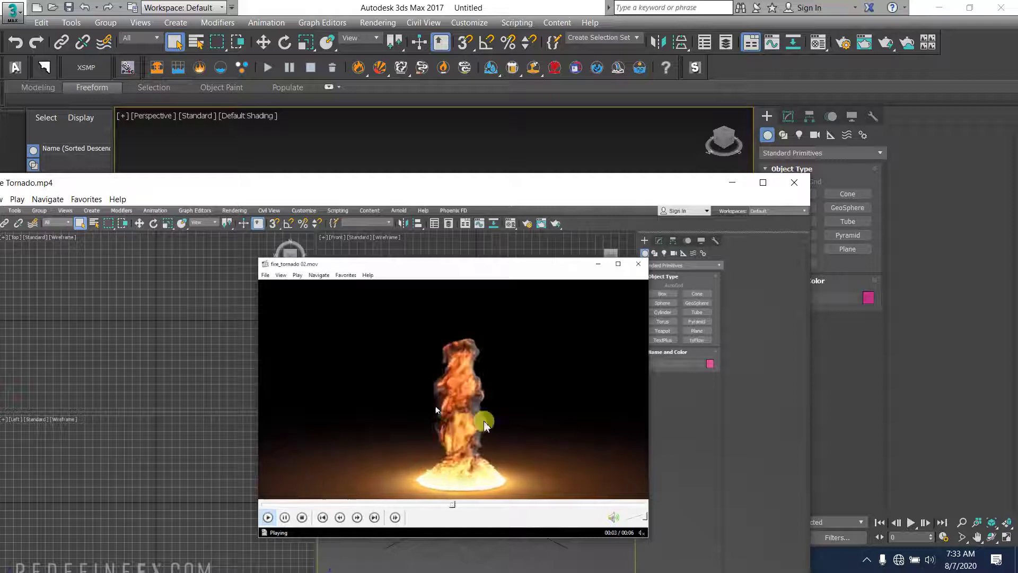
# - Close the Fire Tornado reference video to return to the empty scene
pyautogui.click(795, 182)
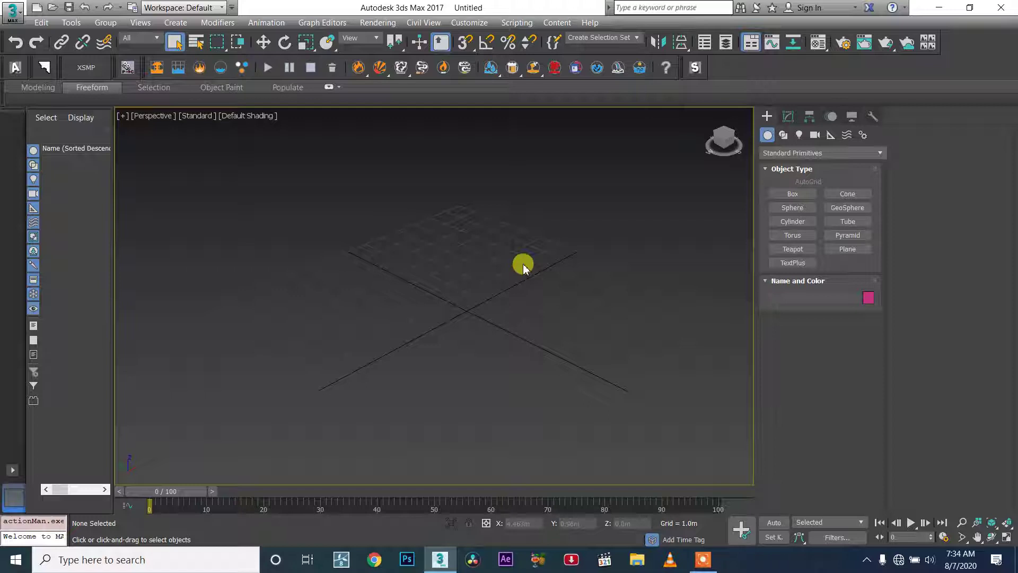
pyautogui.scroll(-3, 514, 306)
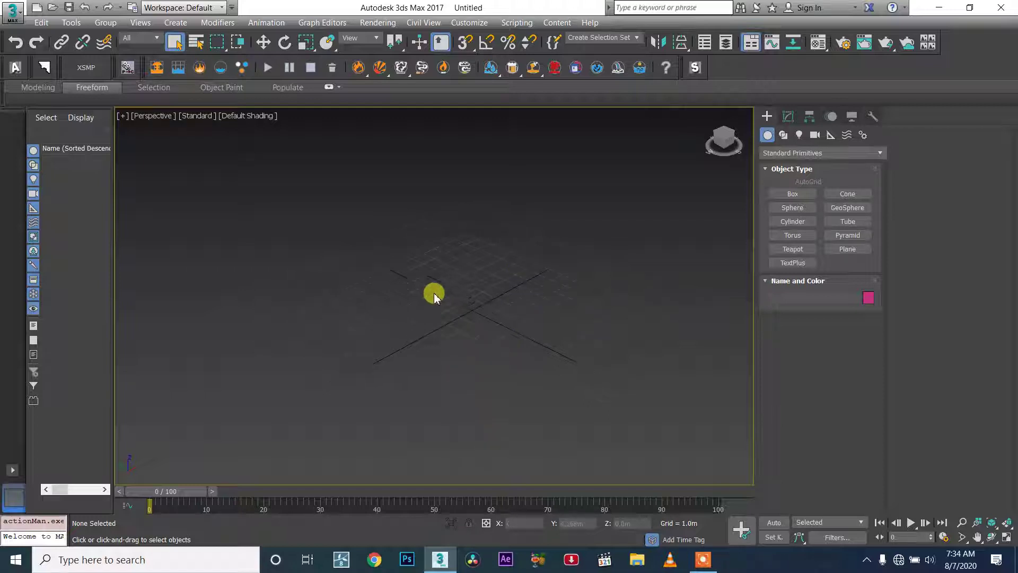
pyautogui.moveTo(279, 313); pyautogui.dragTo(436, 454)
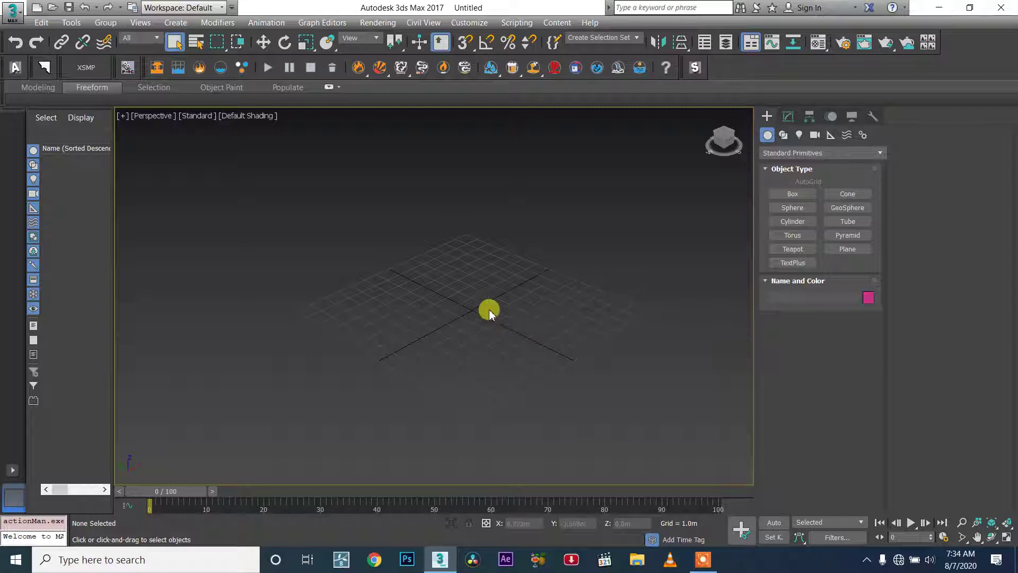
pyautogui.moveTo(592, 305); pyautogui.dragTo(520, 248, button='middle')
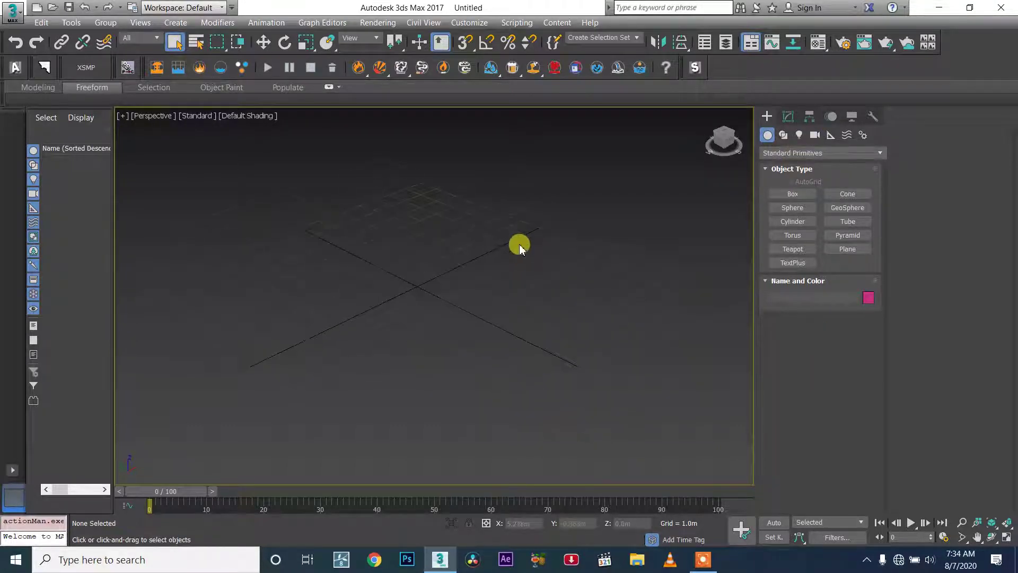
pyautogui.moveTo(326, 404); pyautogui.dragTo(508, 539)
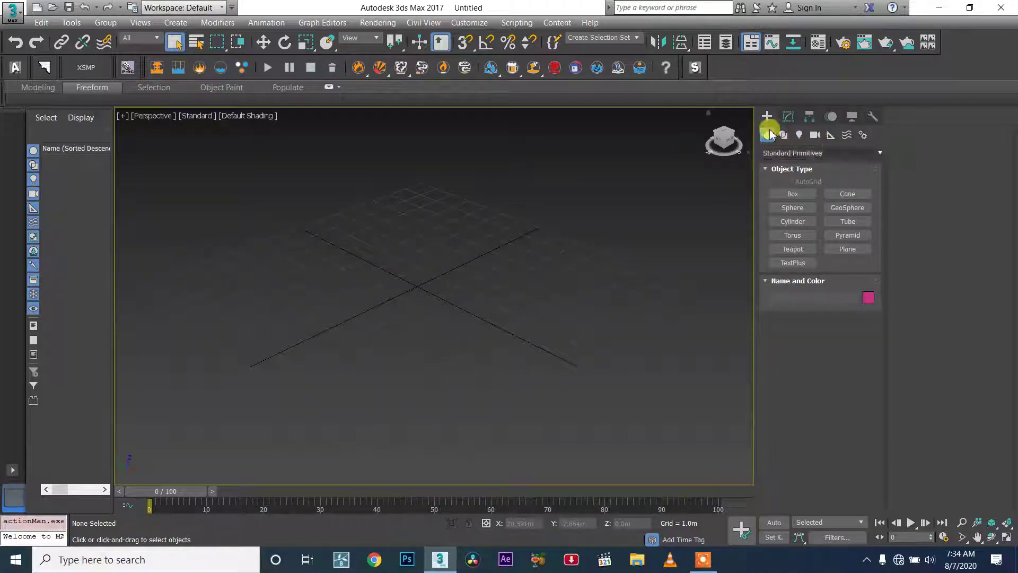
# - Set the display units to metric centimeters and the system unit scale to 1 unit = 1.0 centimeter
pyautogui.click(466, 23)
pyautogui.click(517, 170)
pyautogui.click(498, 232)
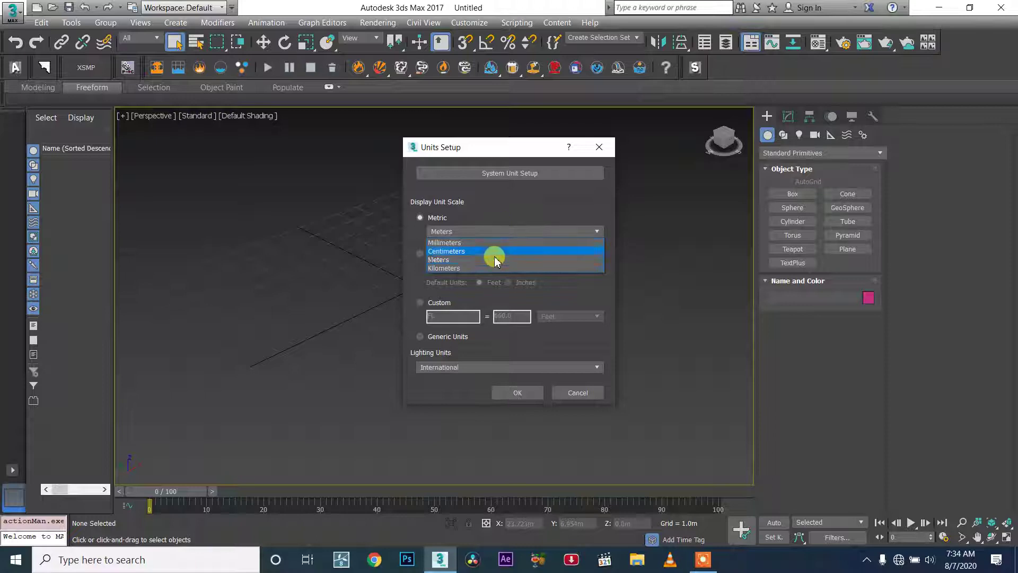
pyautogui.click(504, 251)
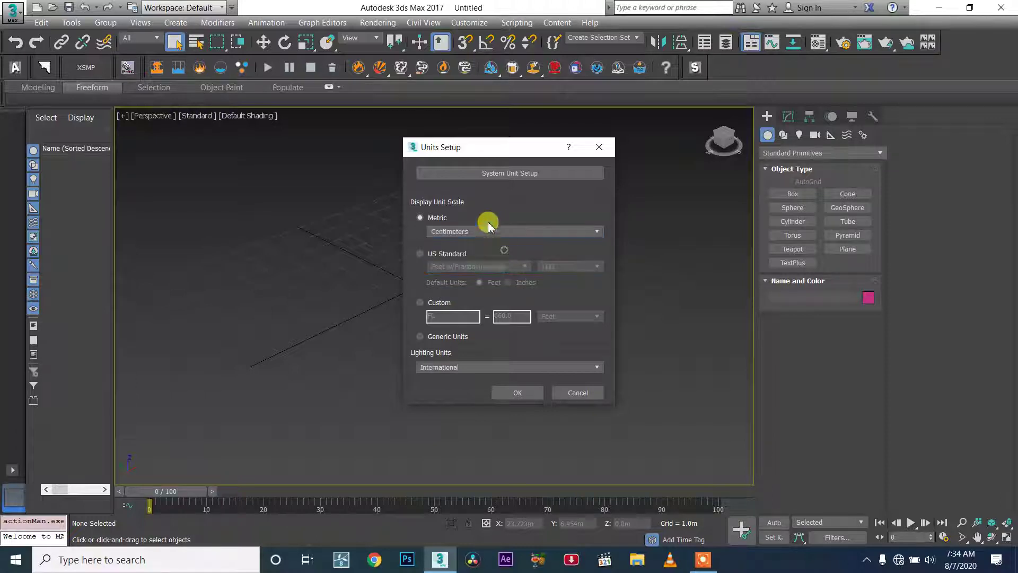
pyautogui.click(546, 171)
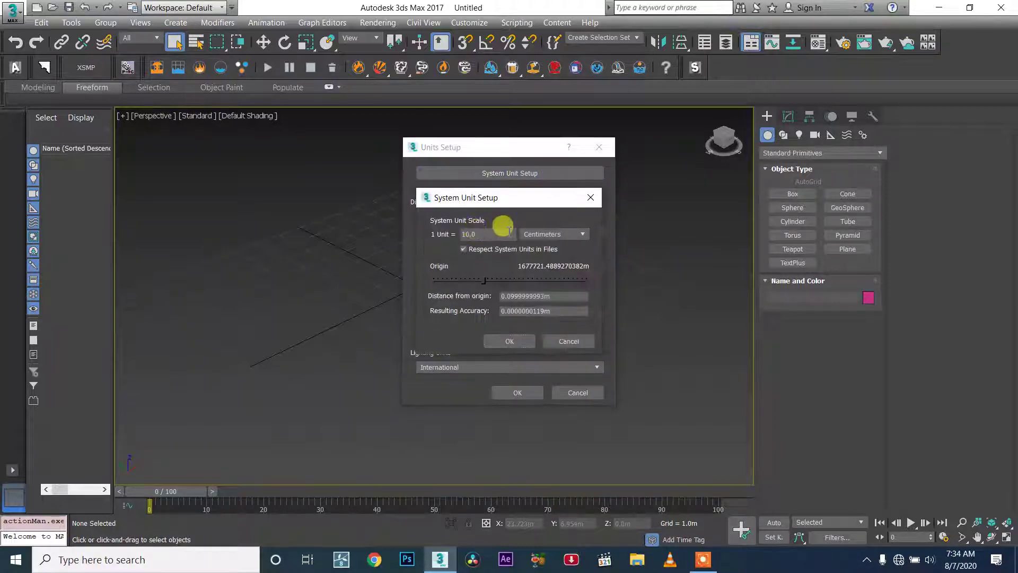
pyautogui.moveTo(509, 232); pyautogui.dragTo(285, 228)
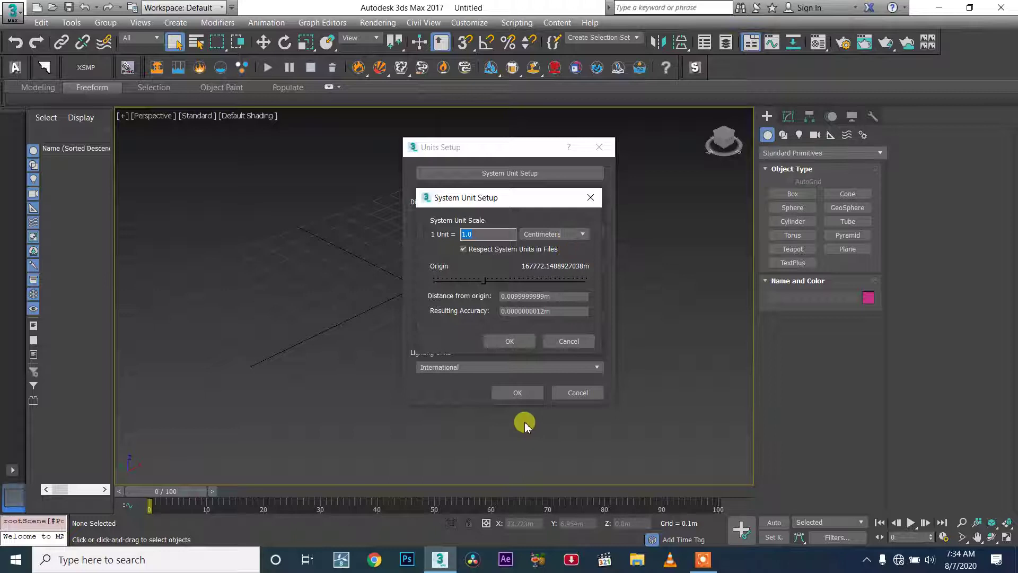
pyautogui.click(511, 342)
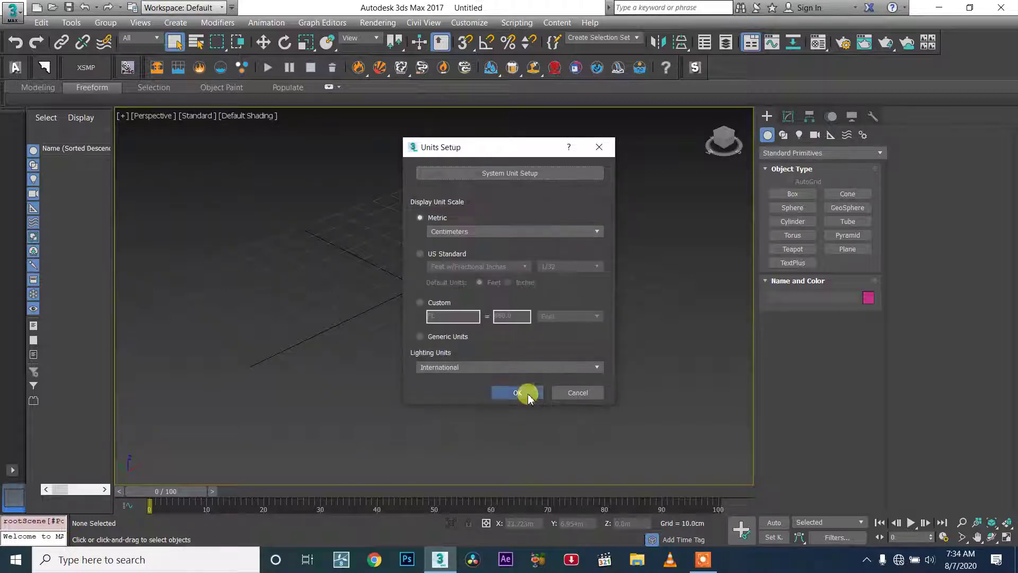
pyautogui.click(522, 393)
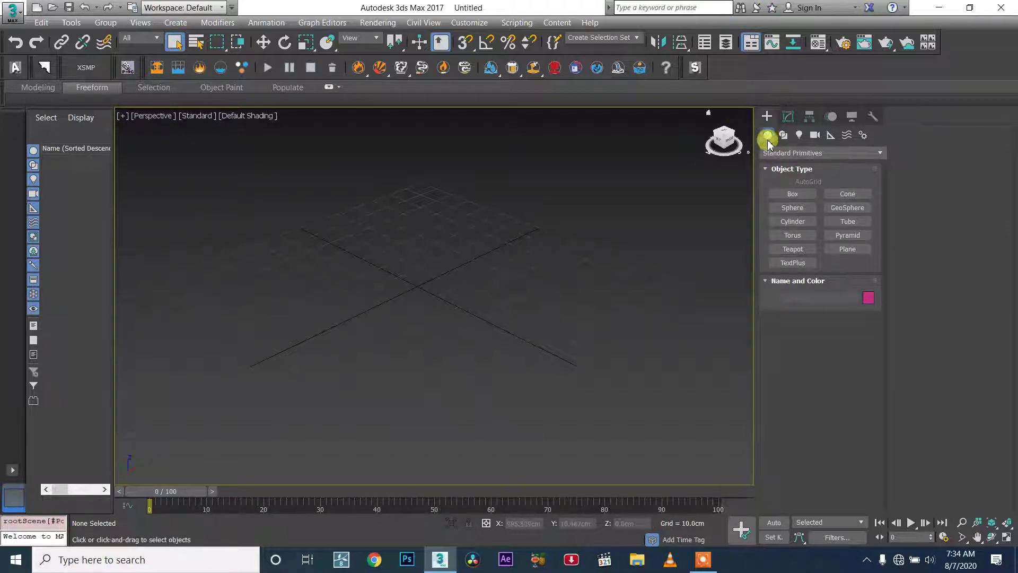
# - Create a PF Source emitter about 21 by 18 cm at the grid's center and change its icon type to Circle
pyautogui.click(779, 153)
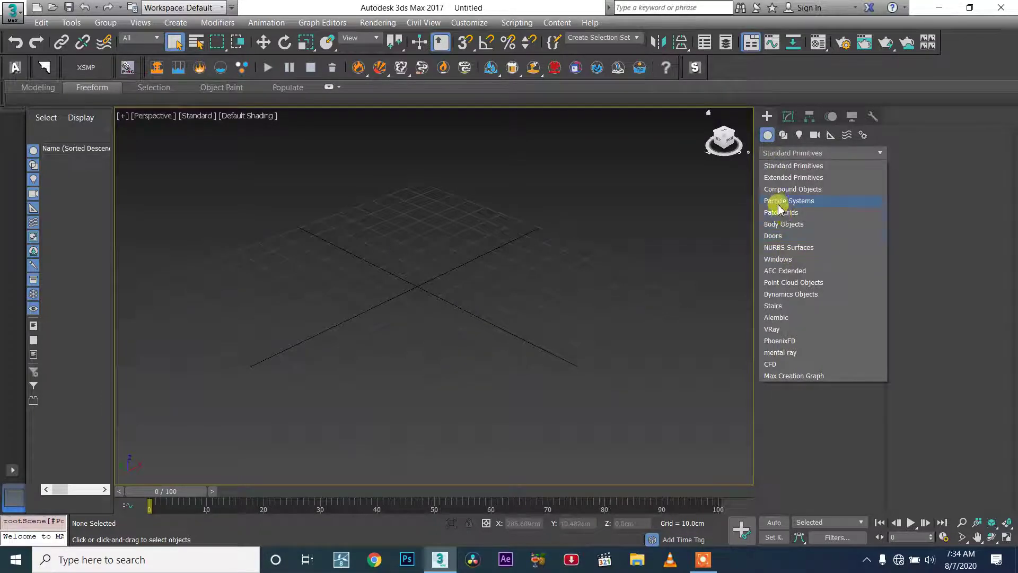
pyautogui.click(799, 201)
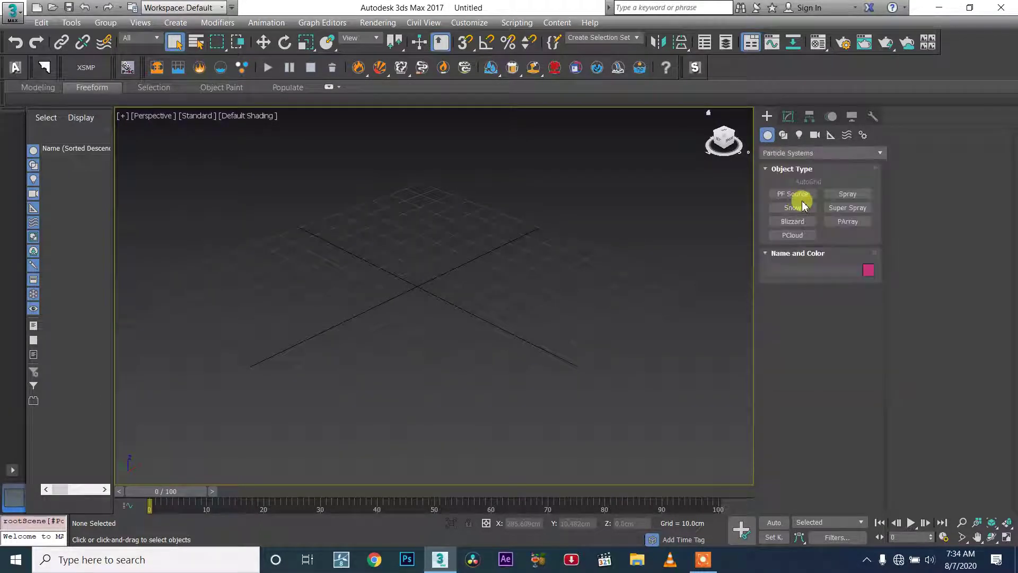
pyautogui.click(799, 196)
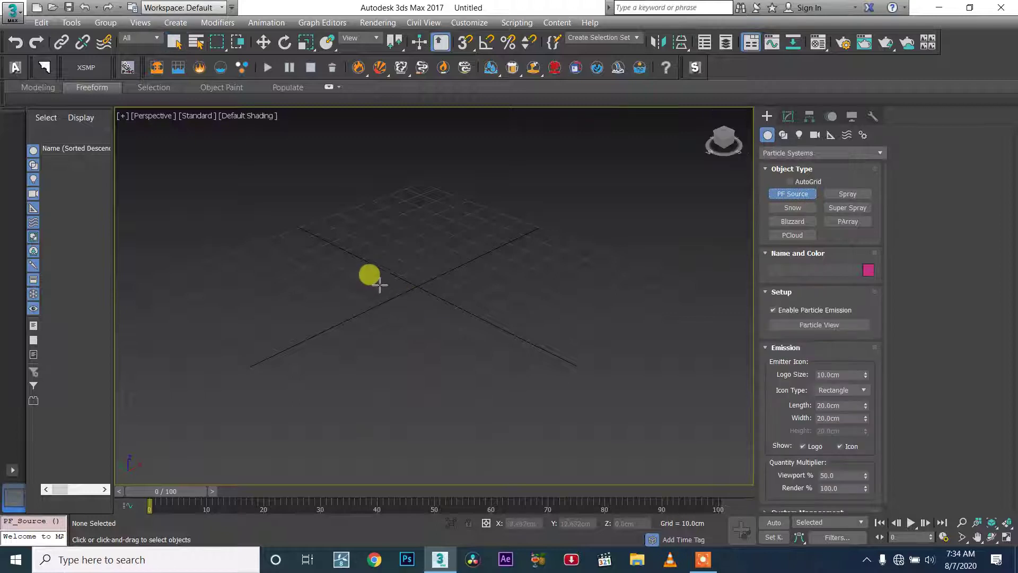
pyautogui.moveTo(380, 286); pyautogui.dragTo(449, 282)
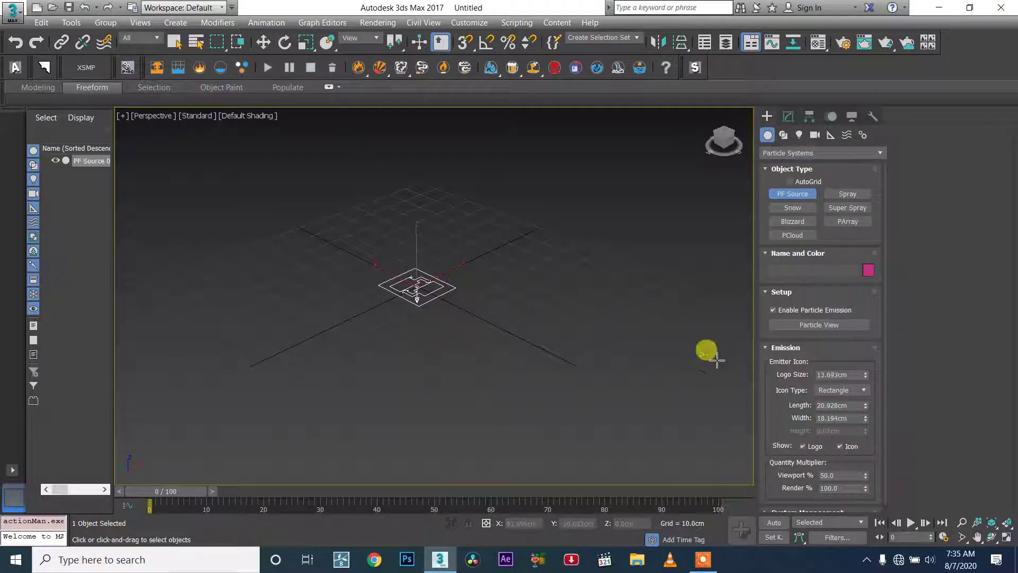
pyautogui.click(863, 390)
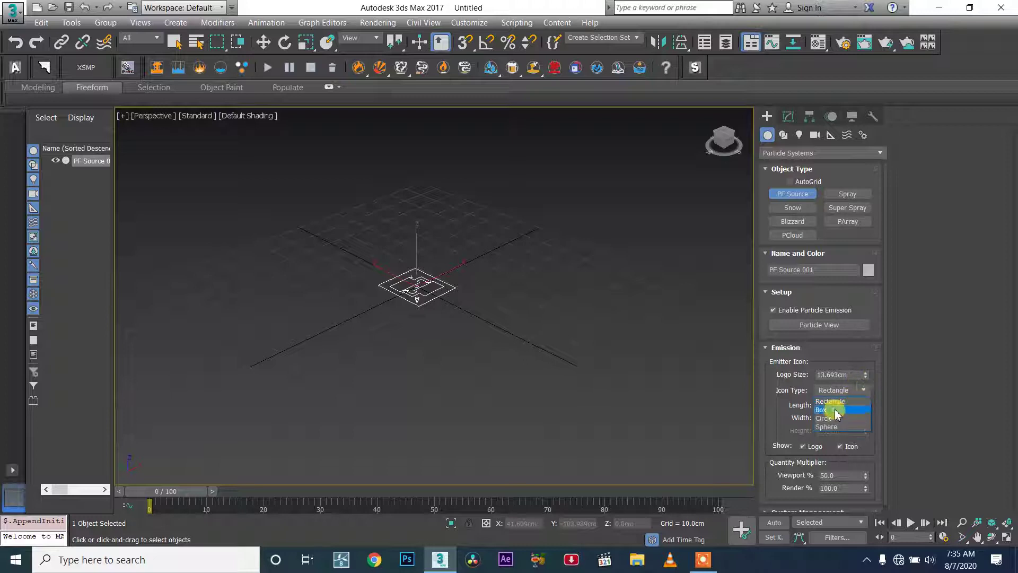
pyautogui.click(836, 419)
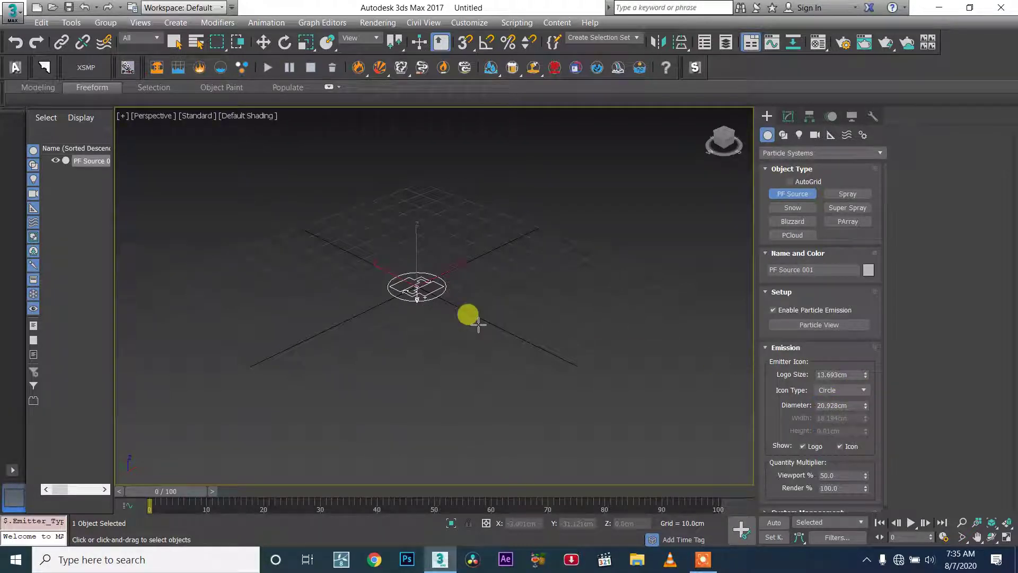
# - Open Particle View for the PF Source and position its window so the emitter stays visible in the viewport
pyautogui.scroll(3, 555, 336)
pyautogui.moveTo(555, 335); pyautogui.dragTo(557, 370, button='middle')
pyautogui.scroll(5, 500, 354)
pyautogui.moveTo(371, 344); pyautogui.dragTo(545, 345, button='middle')
pyautogui.scroll(-4, 463, 329)
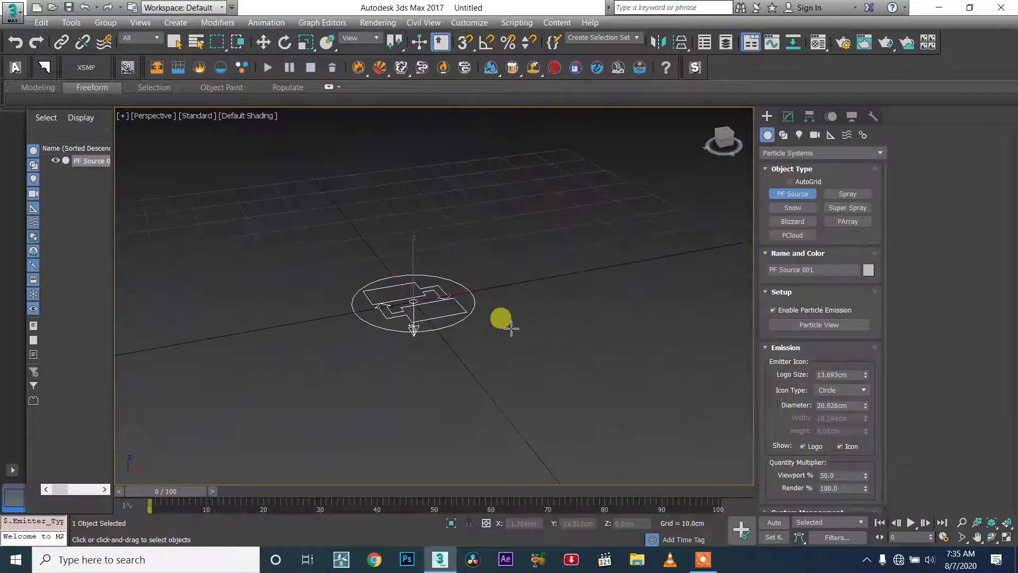
pyautogui.scroll(-5, 504, 319)
pyautogui.scroll(7, 509, 313)
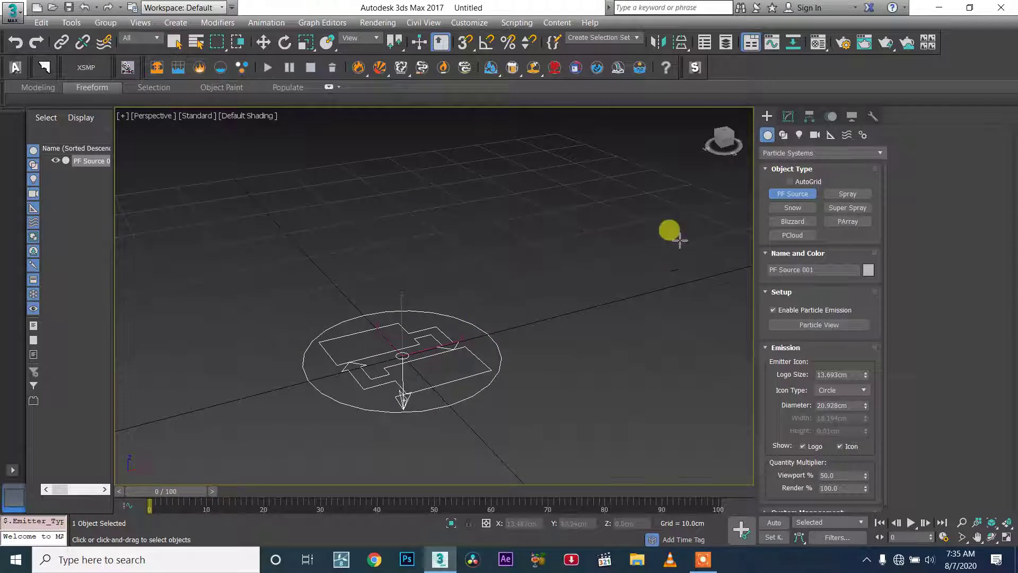
pyautogui.click(788, 116)
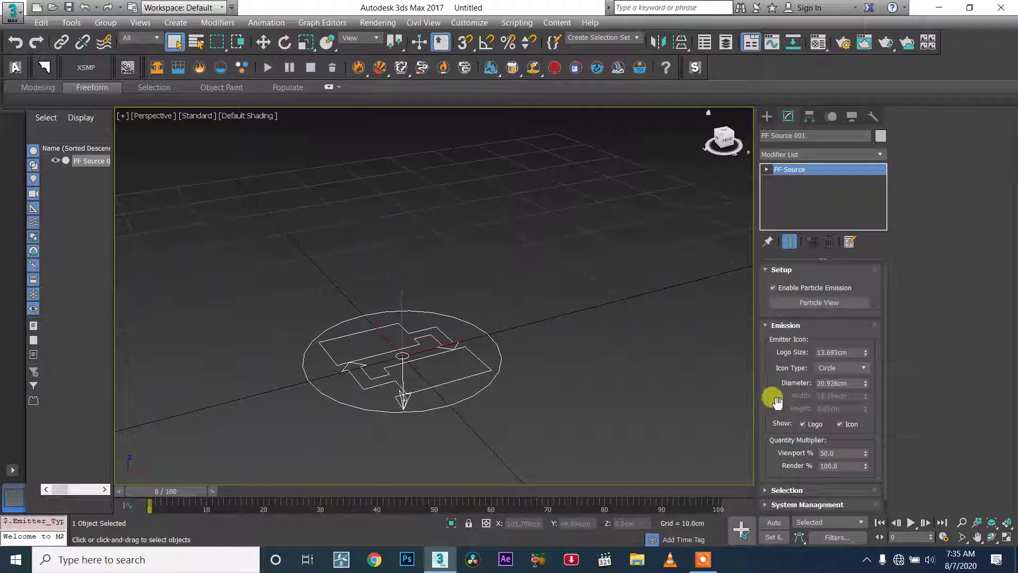
pyautogui.click(820, 303)
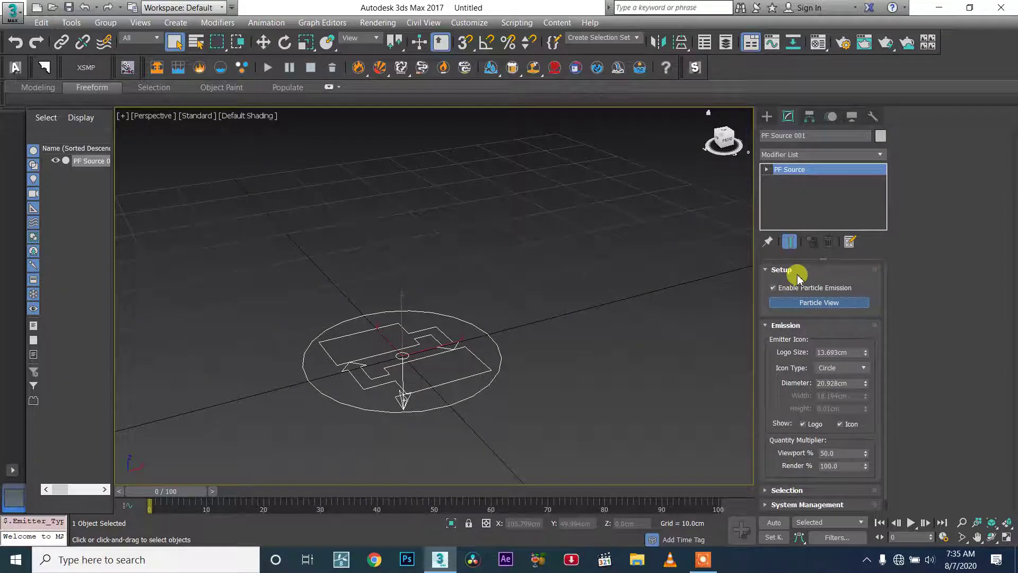
pyautogui.moveTo(261, 73); pyautogui.dragTo(725, 87)
pyautogui.scroll(-2, 644, 263)
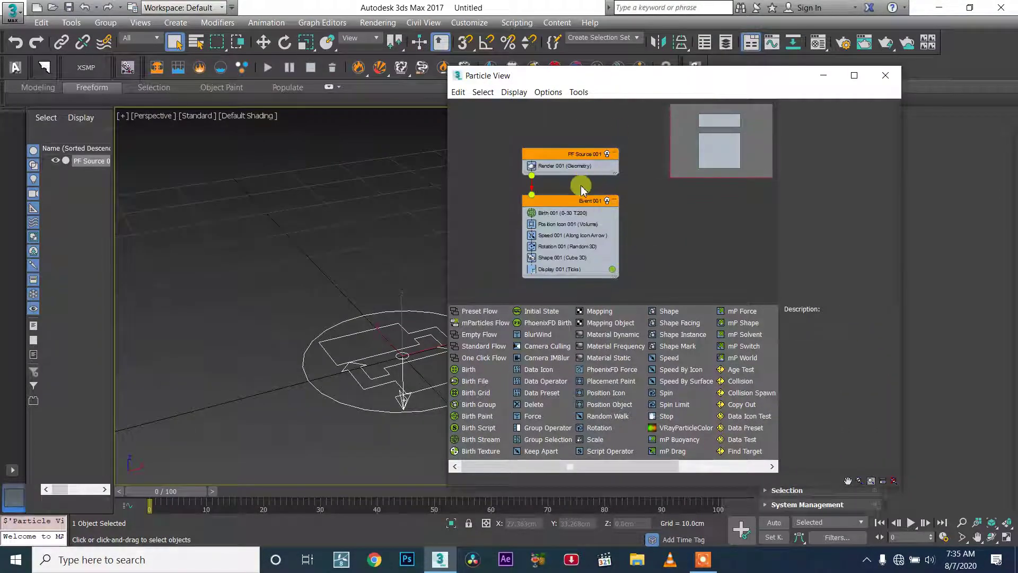
# - Advance the timeline to frame 5 and reverse the emission direction of the Speed 001 operator
pyautogui.click(563, 240)
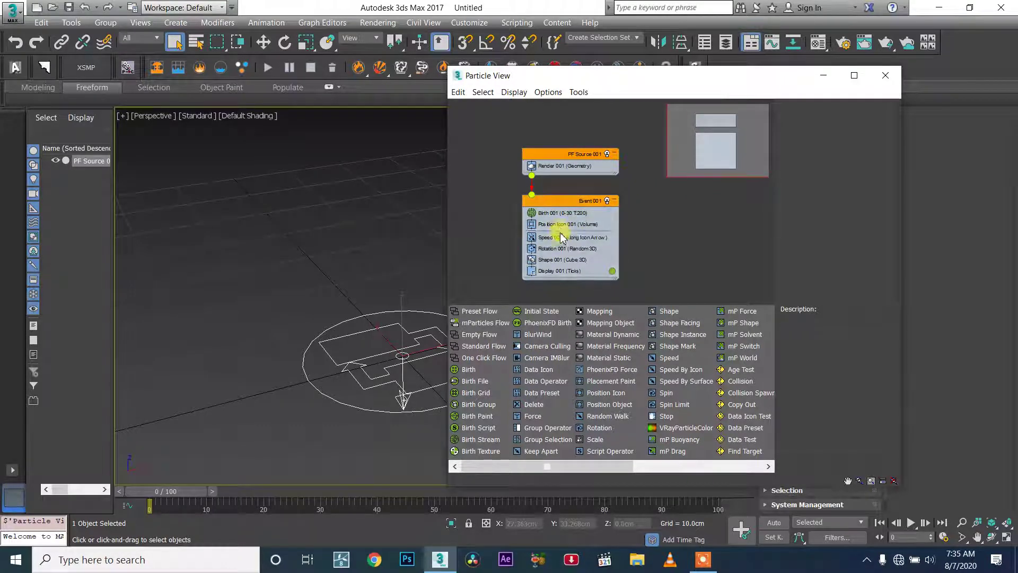
pyautogui.moveTo(171, 490); pyautogui.dragTo(182, 489)
pyautogui.scroll(-4, 306, 370)
pyautogui.moveTo(316, 362); pyautogui.dragTo(287, 305, button='middle')
pyautogui.moveTo(200, 499); pyautogui.dragTo(219, 470)
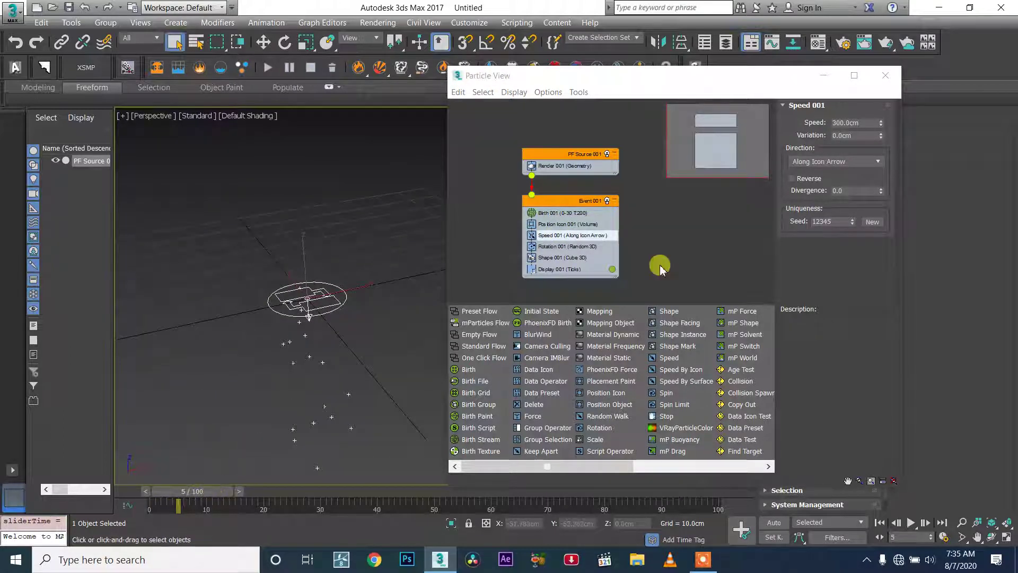
pyautogui.click(816, 179)
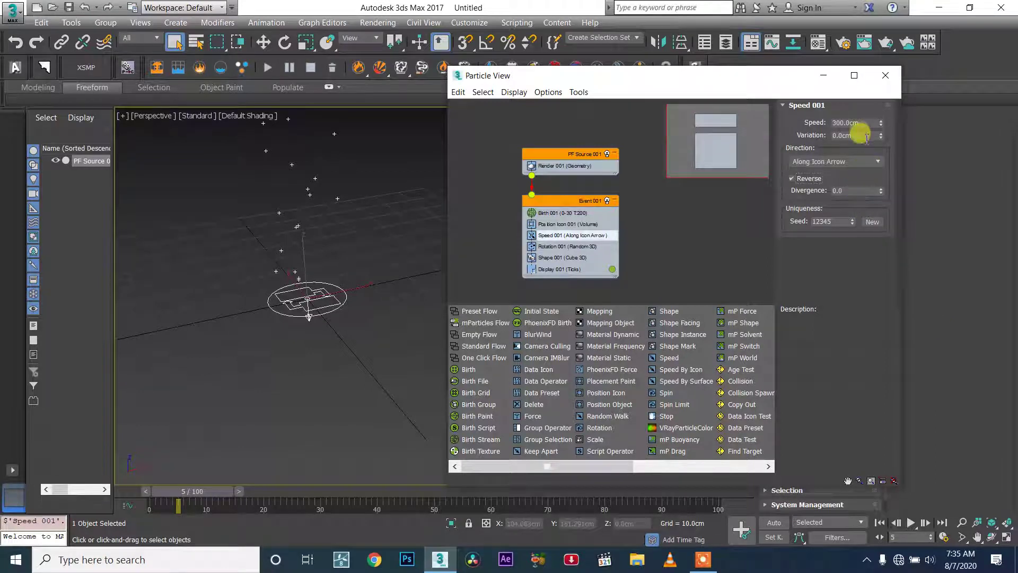
# - Try a particle speed of 102.96 cm in the Speed 001 operator
pyautogui.doubleClick(859, 123)
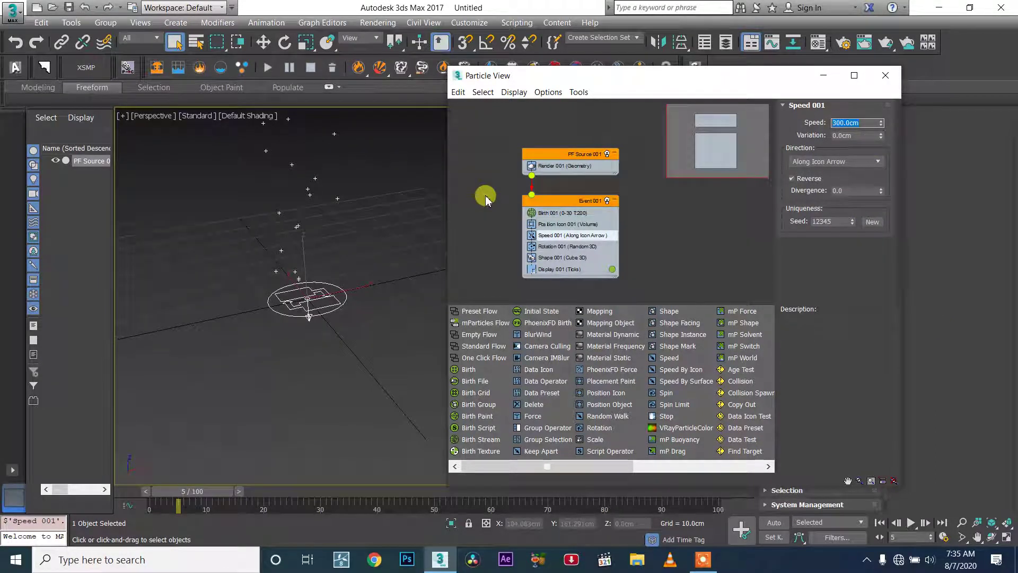
pyautogui.write('3')
pyautogui.moveTo(882, 122); pyautogui.dragTo(868, 73)
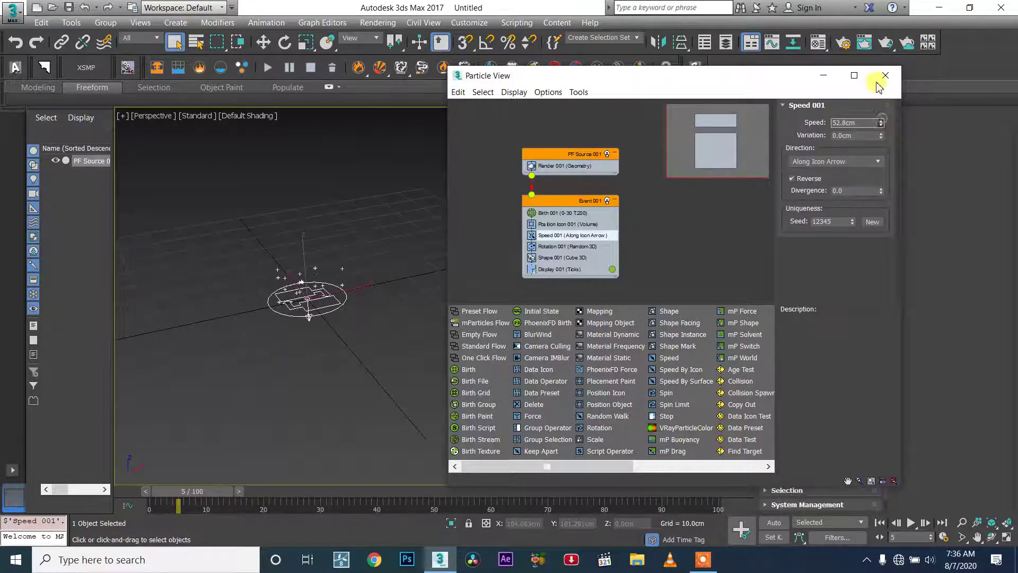
pyautogui.moveTo(880, 125); pyautogui.dragTo(875, 40)
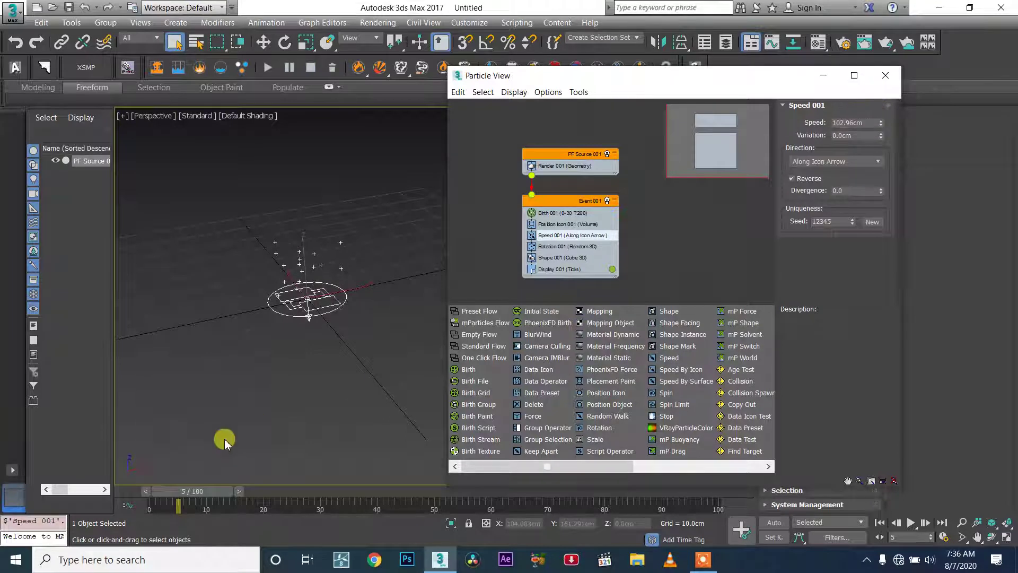
# - Play the animation and set the particle speed of the Speed 001 operator to 30 cm
pyautogui.click(910, 524)
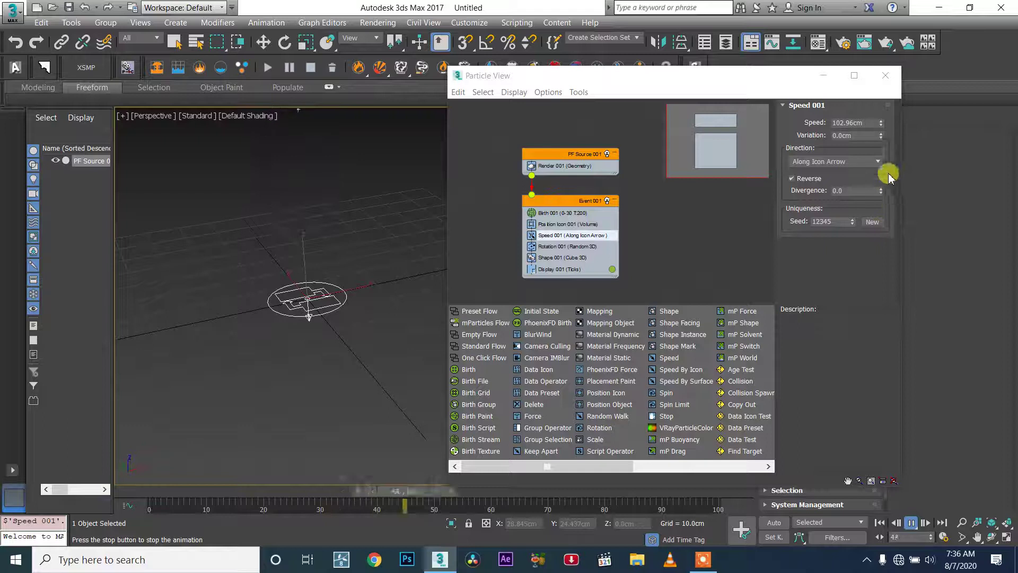
pyautogui.moveTo(880, 123); pyautogui.dragTo(872, 162)
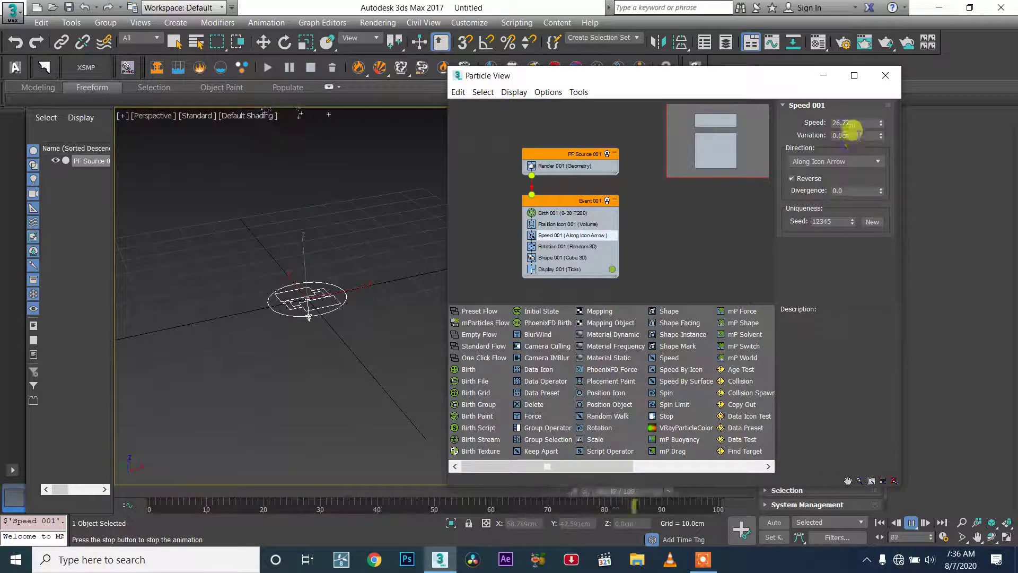
pyautogui.moveTo(860, 122); pyautogui.dragTo(727, 122)
pyautogui.write('30')
pyautogui.press('Return')
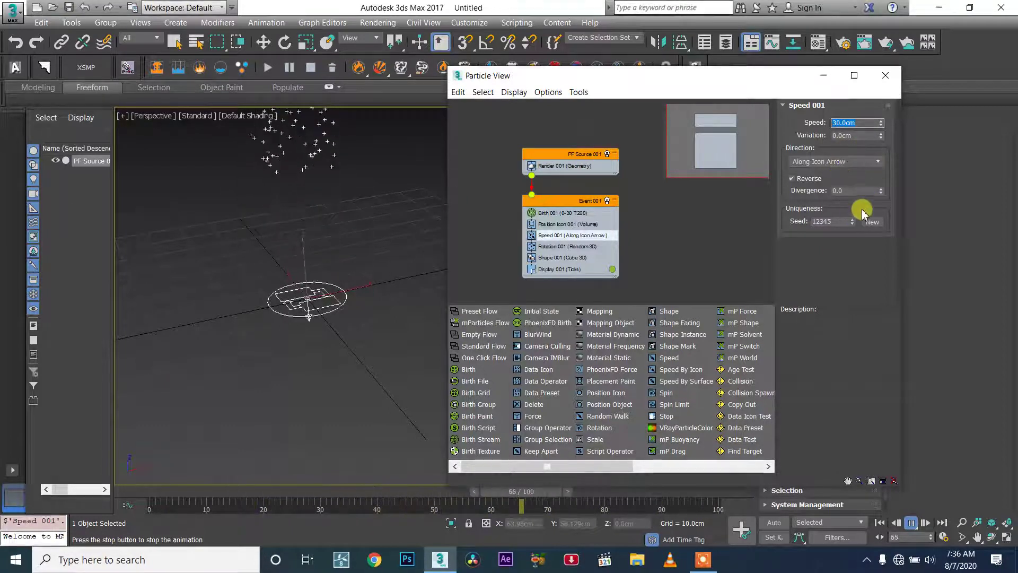
# - Set the Birth 001 operator's emit stop to 2834 and amount to 1505, then switch it to rate-based emission
pyautogui.click(579, 215)
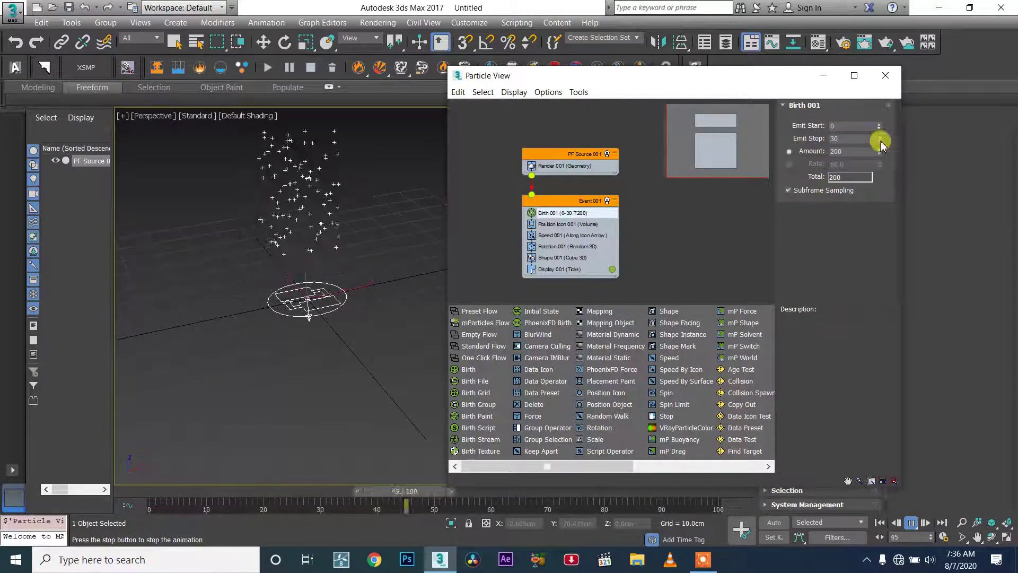
pyautogui.moveTo(880, 139); pyautogui.dragTo(897, 129)
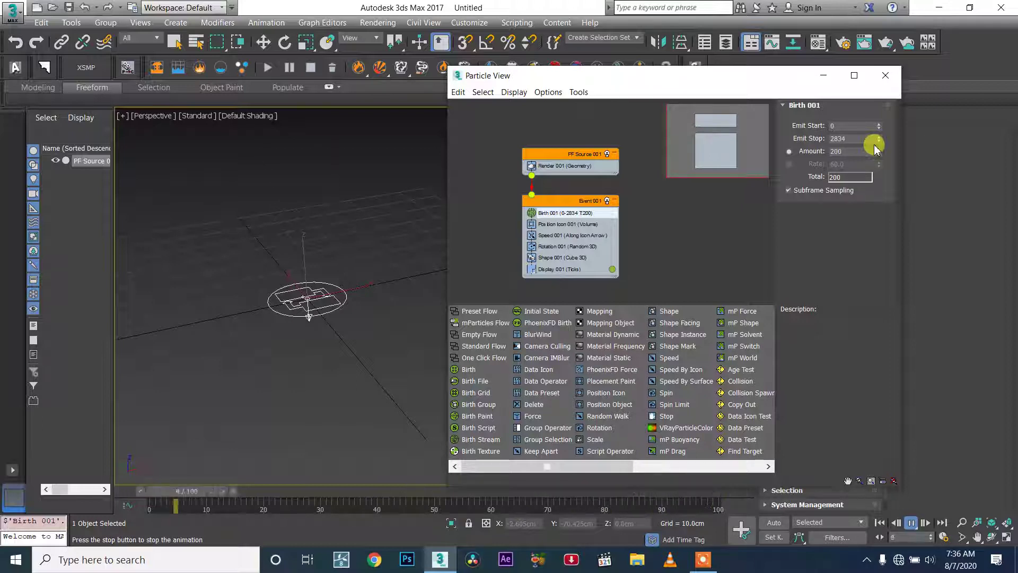
pyautogui.moveTo(877, 153); pyautogui.dragTo(867, 46)
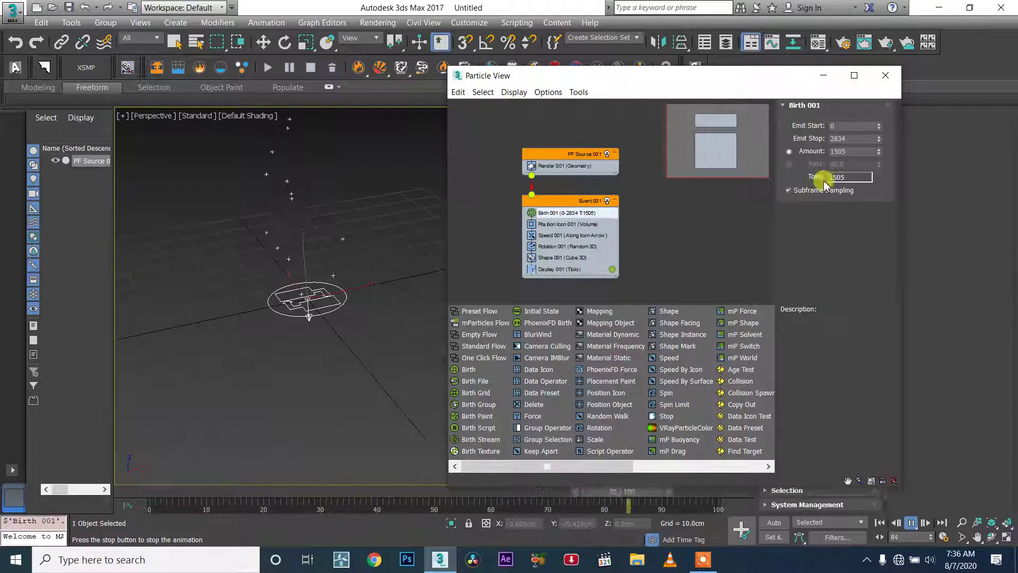
pyautogui.click(788, 164)
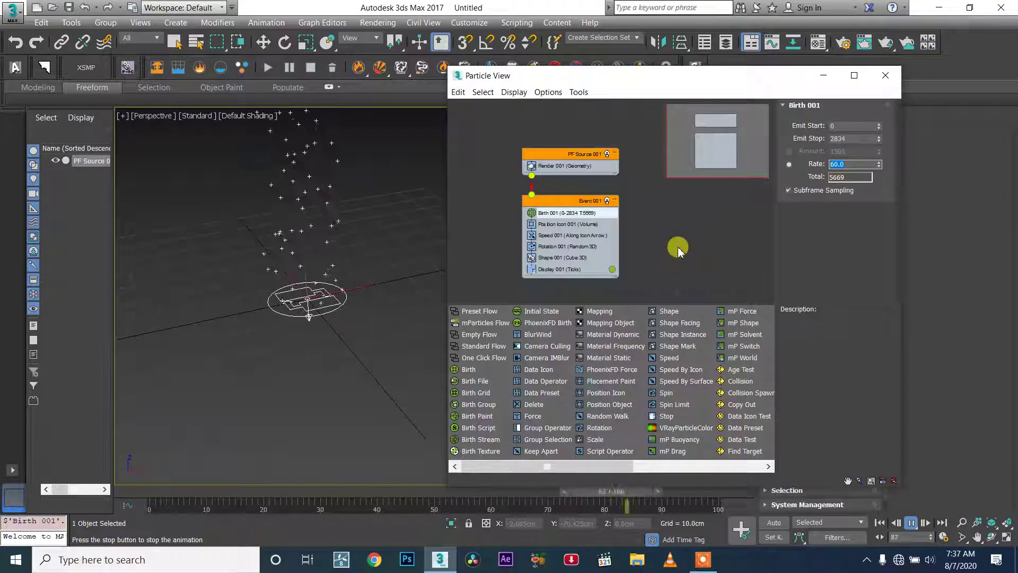
# - Set the Birth 001 operator's rate to 300 and extend the animation's end time to frame 200
pyautogui.write('300')
pyautogui.press('Return')
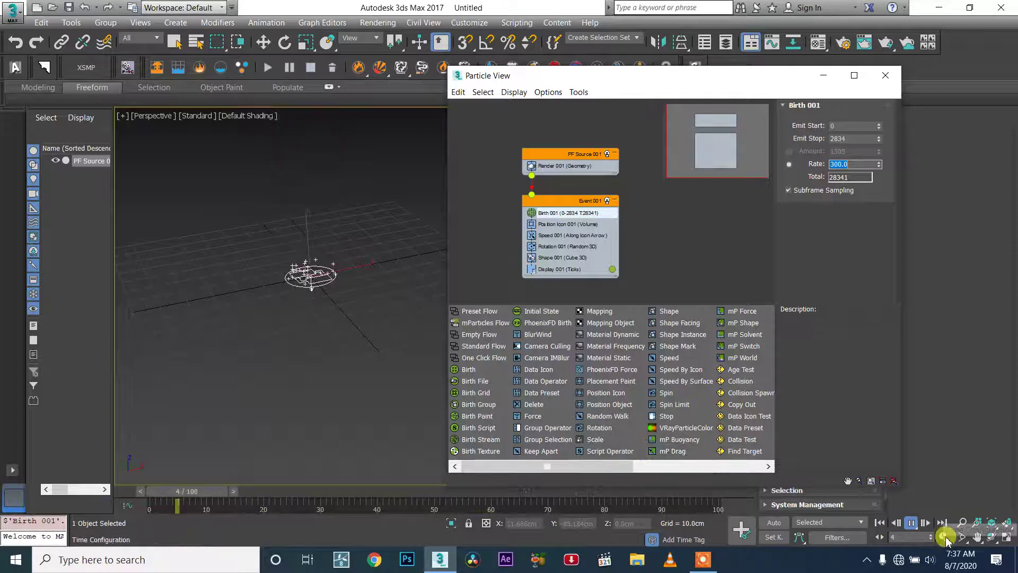
pyautogui.rightClick(938, 524)
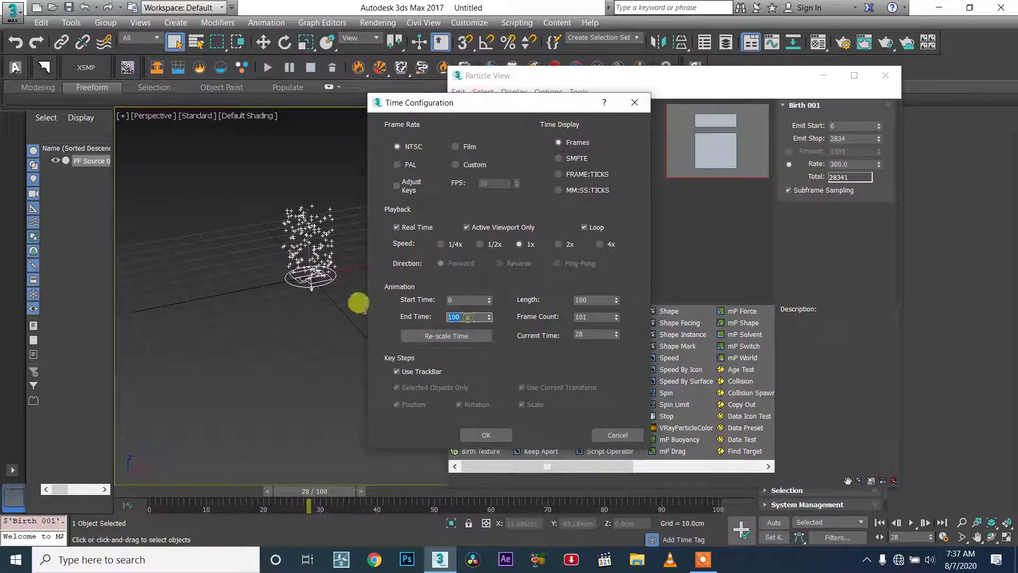
pyautogui.click(308, 286)
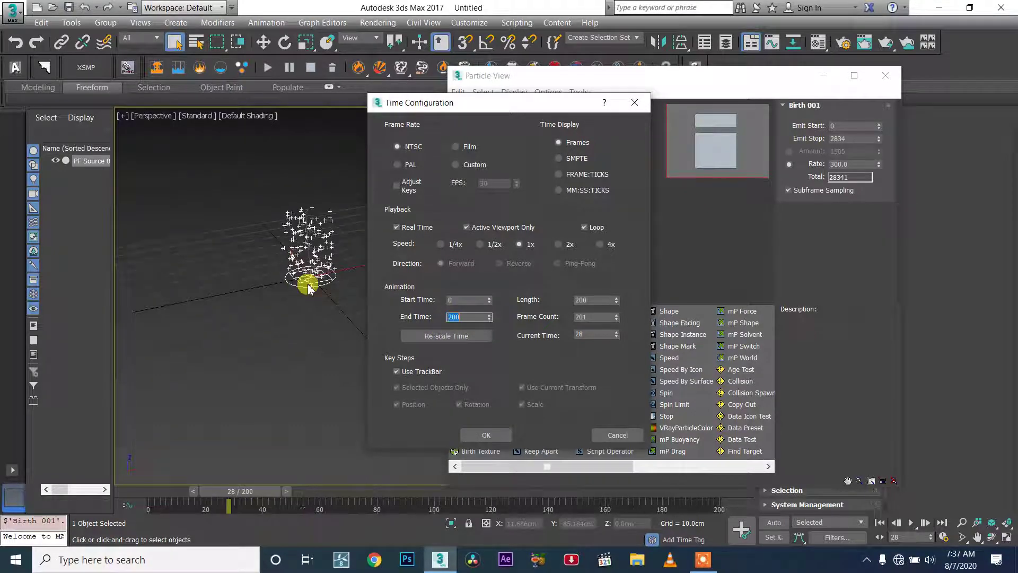
pyautogui.click(489, 436)
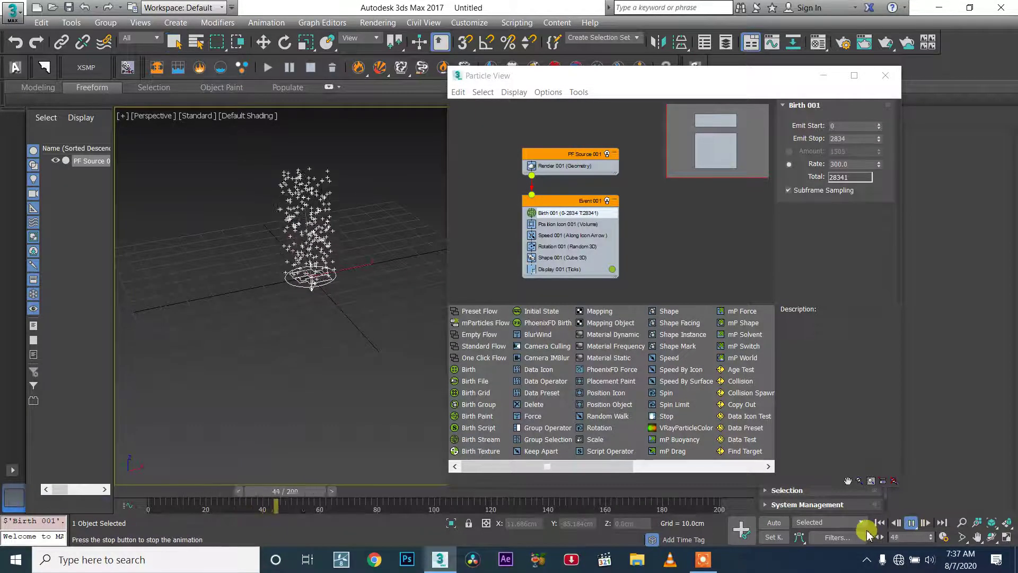
# - Examine the height and density of the rising particle column in the perspective view during playback
pyautogui.scroll(-3, 364, 318)
pyautogui.moveTo(358, 278); pyautogui.dragTo(341, 398, button='middle')
pyautogui.moveTo(345, 275); pyautogui.dragTo(350, 311, button='middle')
pyautogui.scroll(-3, 353, 306)
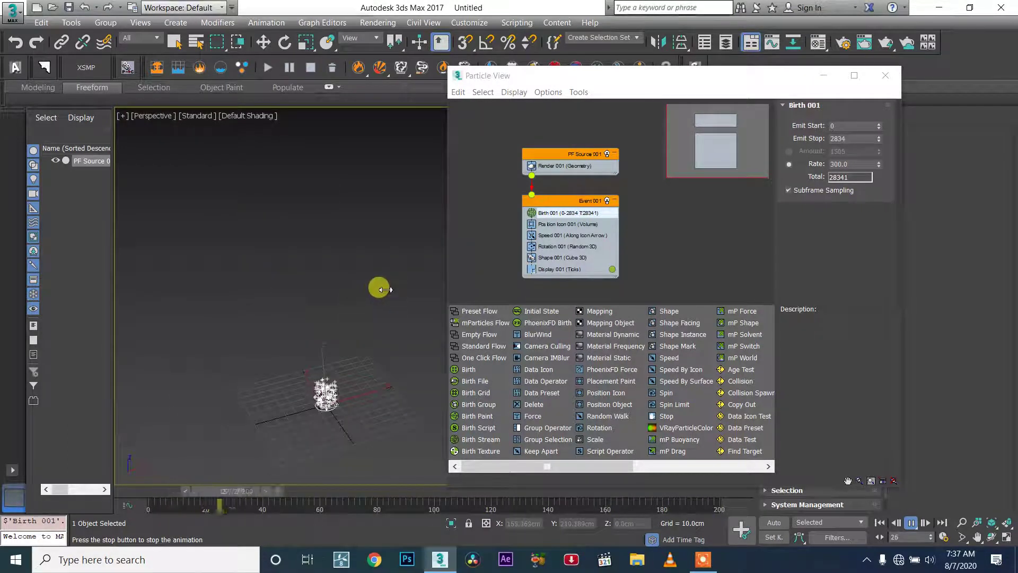
pyautogui.scroll(3, 316, 393)
pyautogui.scroll(2, 333, 378)
pyautogui.scroll(-4, 341, 369)
pyautogui.scroll(-5, 340, 368)
pyautogui.scroll(3, 336, 363)
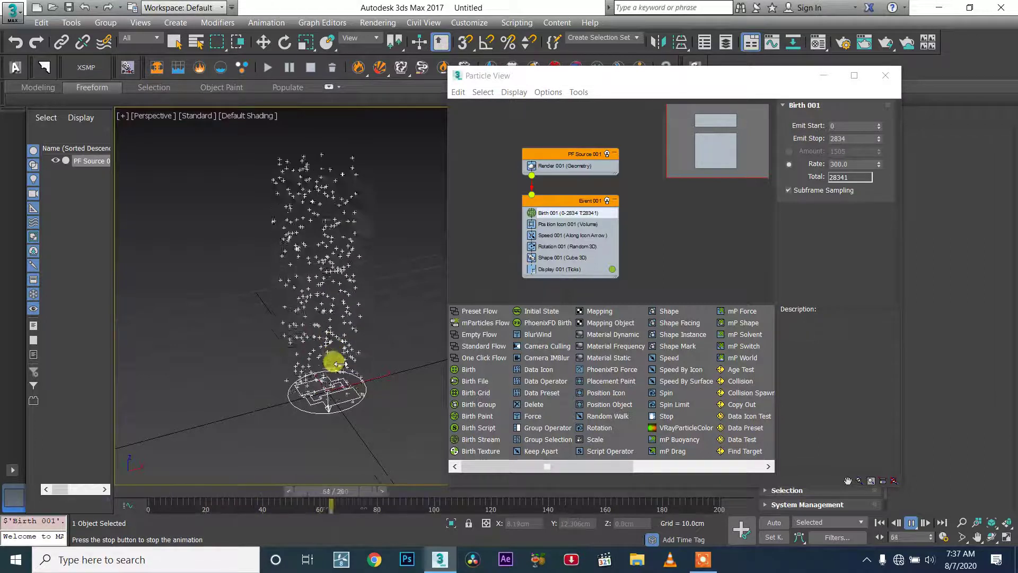
# - Delete the Rotation 001 and Shape 001 operators from Event 001
pyautogui.click(554, 247)
pyautogui.rightClick(553, 247)
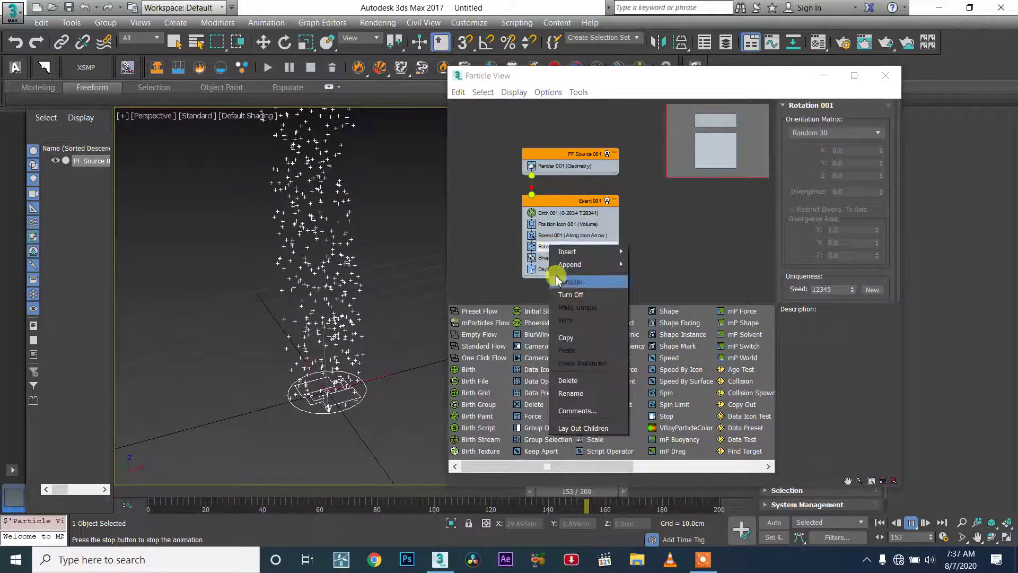
pyautogui.click(567, 380)
pyautogui.rightClick(547, 247)
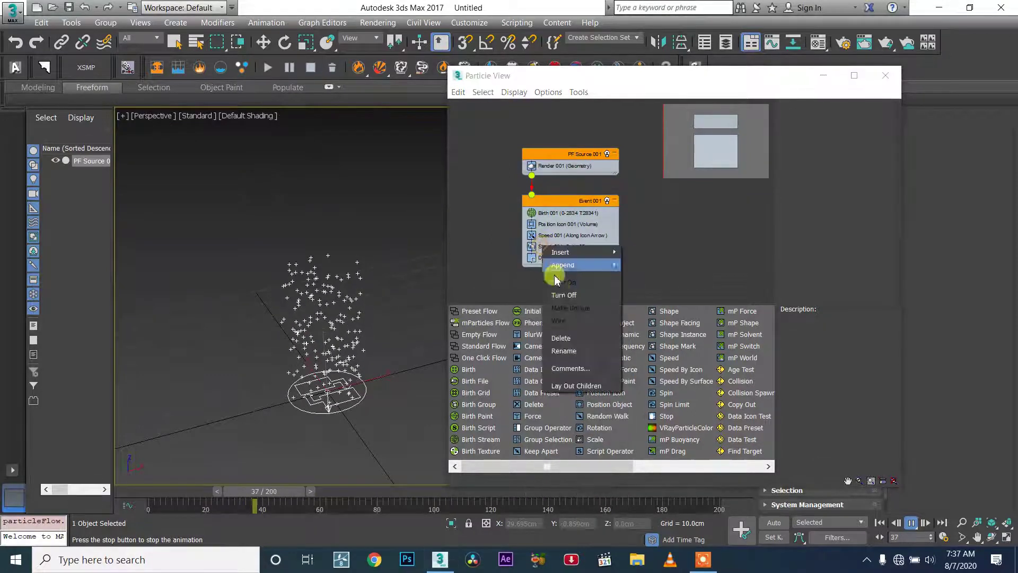
pyautogui.click(562, 338)
# - Add a Force operator to Event 001 between Speed 001 and Display 001 and show its parameters
pyautogui.scroll(-3, 372, 375)
pyautogui.moveTo(371, 298); pyautogui.dragTo(345, 323, button='middle')
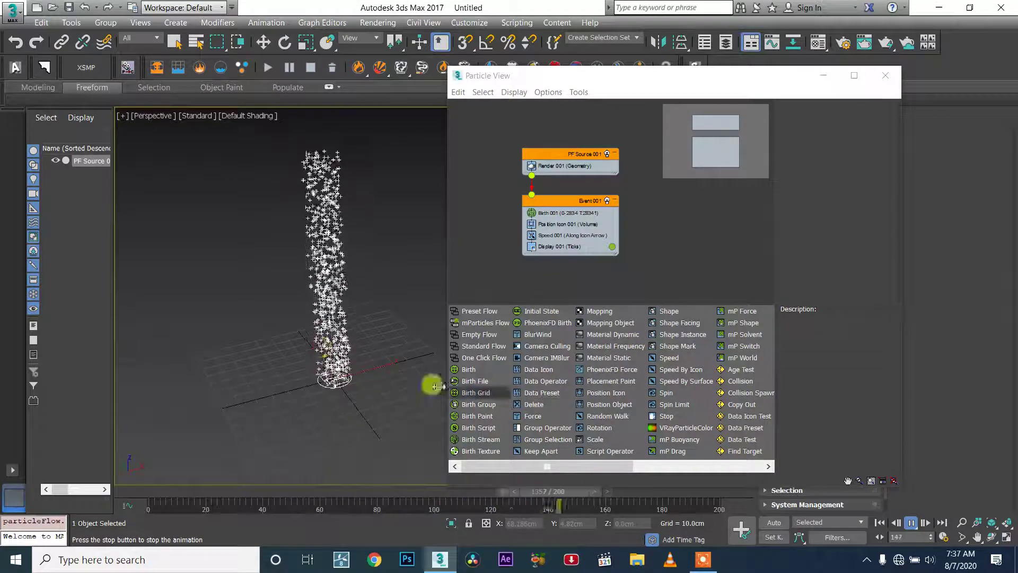
pyautogui.scroll(4, 315, 335)
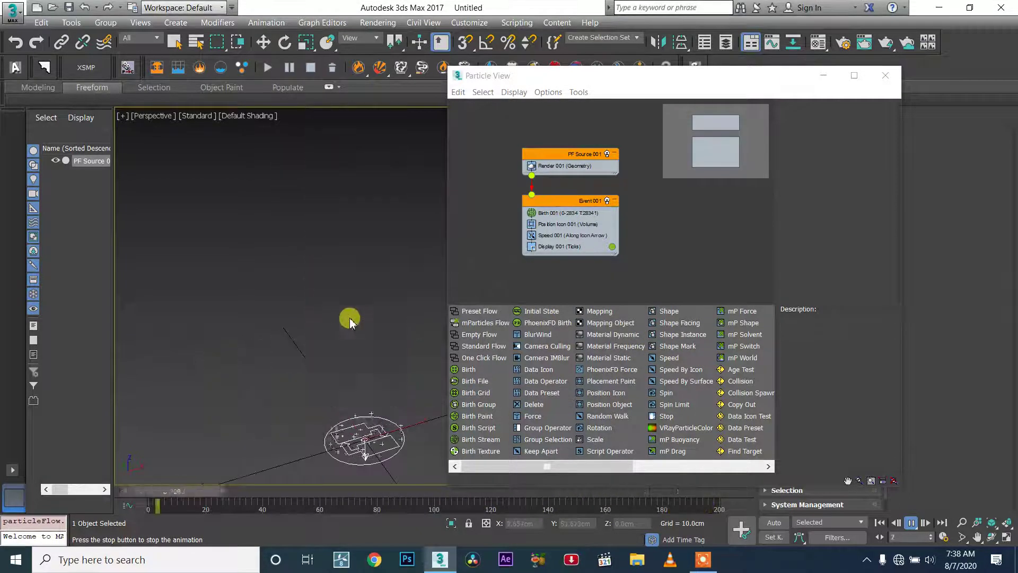
pyautogui.moveTo(532, 416); pyautogui.dragTo(535, 245)
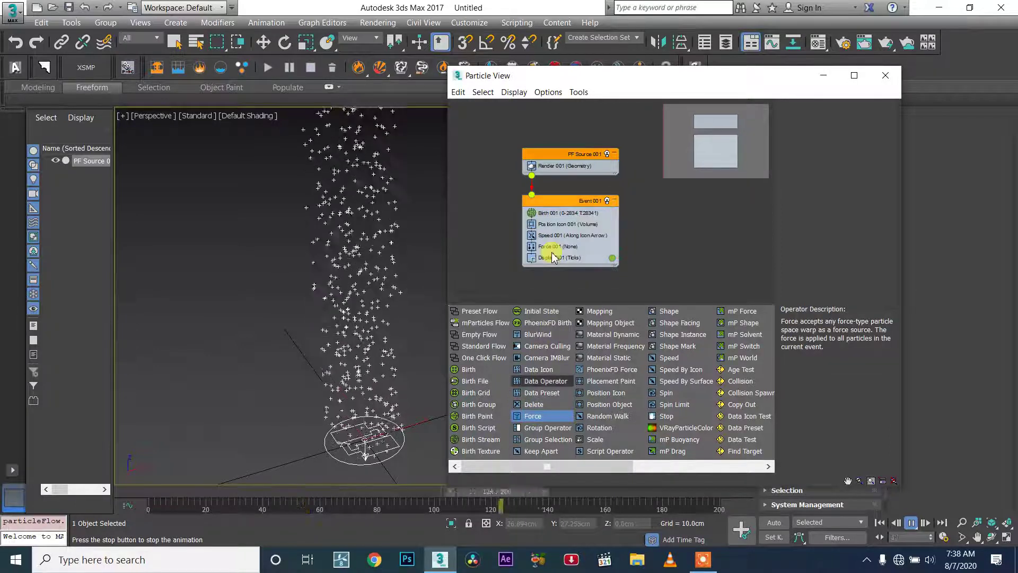
pyautogui.click(548, 247)
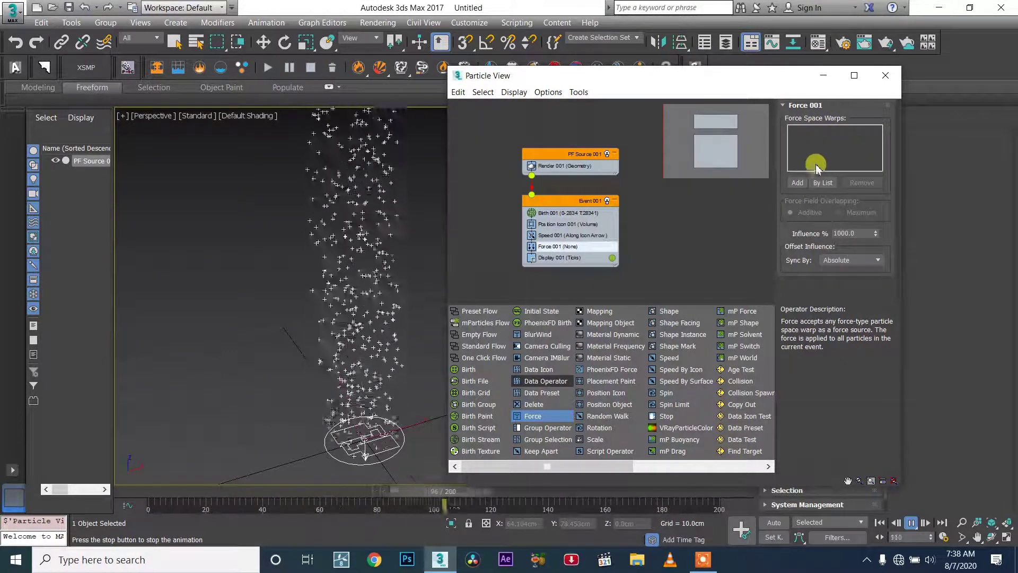
pyautogui.moveTo(367, 419); pyautogui.dragTo(363, 412, button='middle')
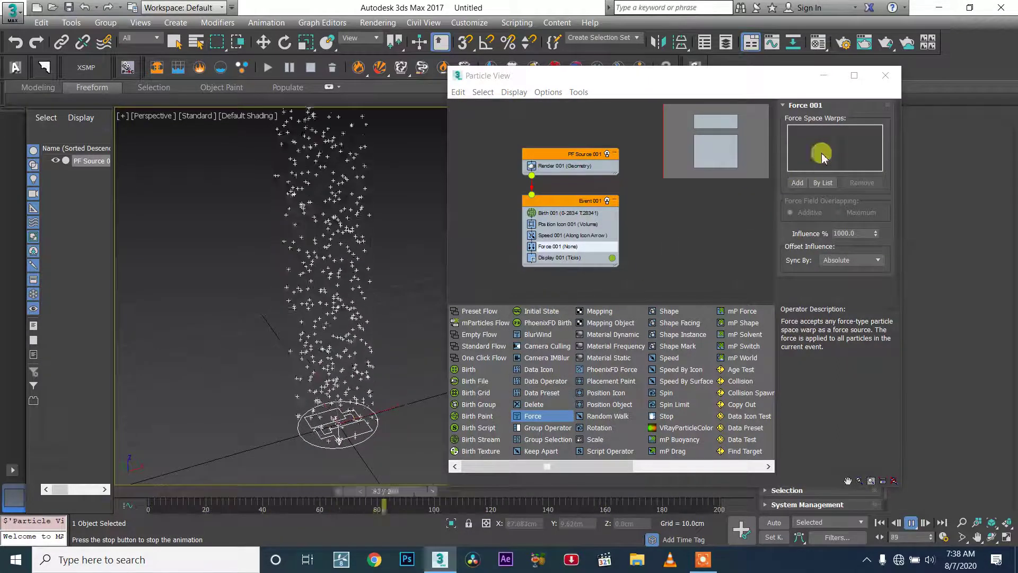
# - Create a Vortex space warp with an icon size of about 9.6 cm at the centre of the particle emitter
pyautogui.moveTo(716, 76); pyautogui.dragTo(182, 109)
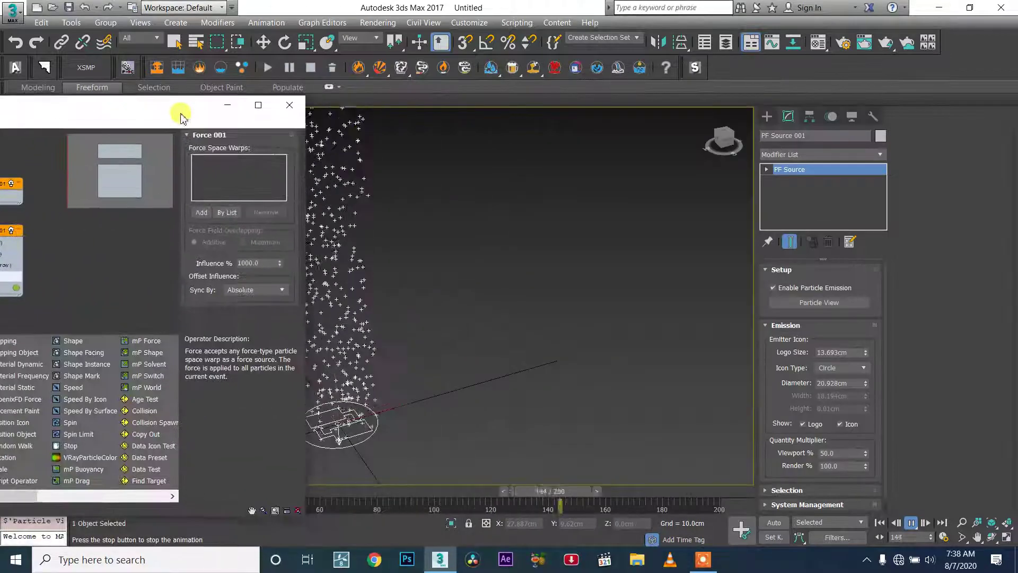
pyautogui.click(766, 116)
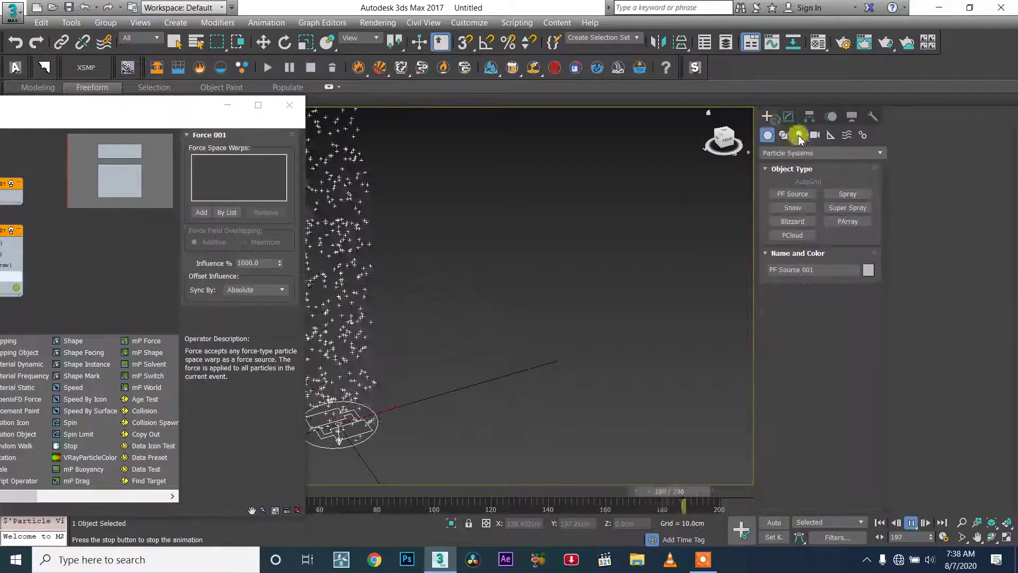
pyautogui.click(830, 135)
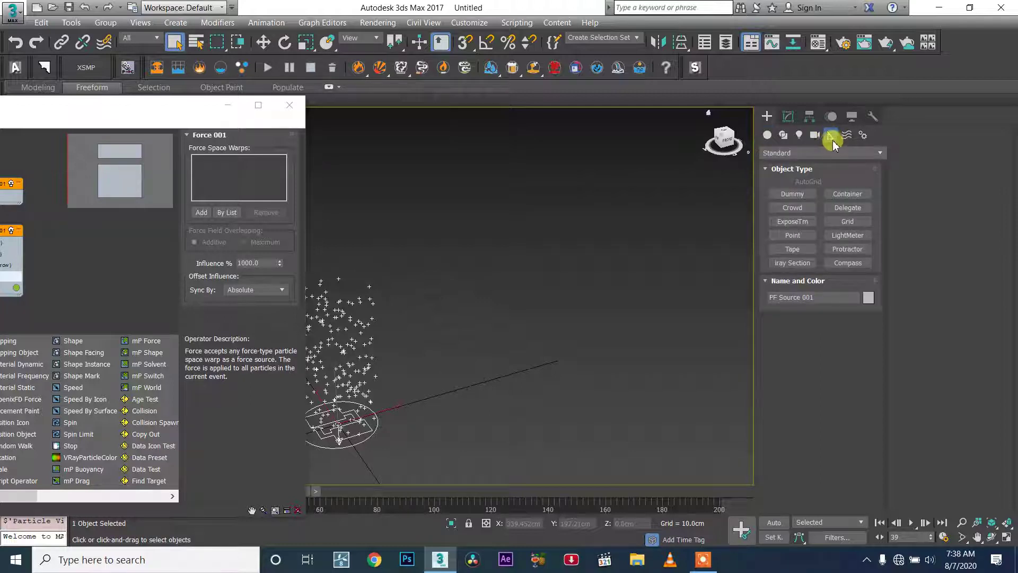
pyautogui.click(778, 154)
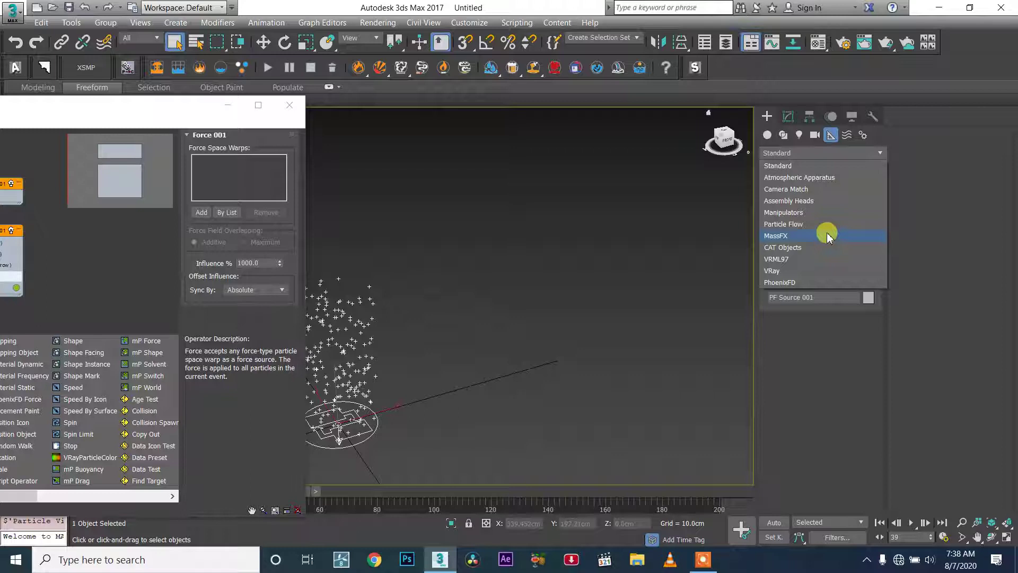
pyautogui.click(848, 136)
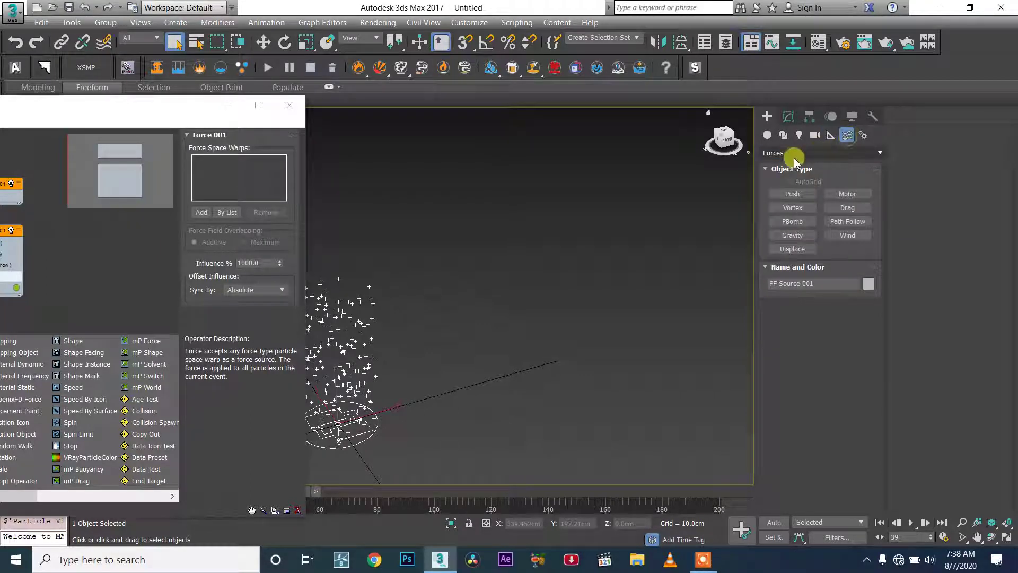
pyautogui.click(805, 211)
pyautogui.scroll(5, 419, 395)
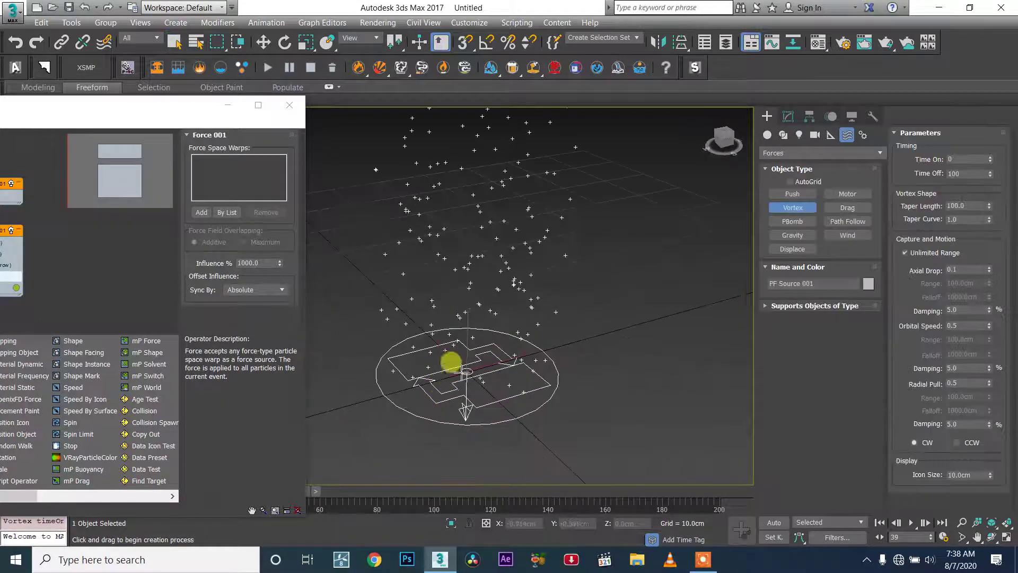
pyautogui.moveTo(467, 372); pyautogui.dragTo(502, 419)
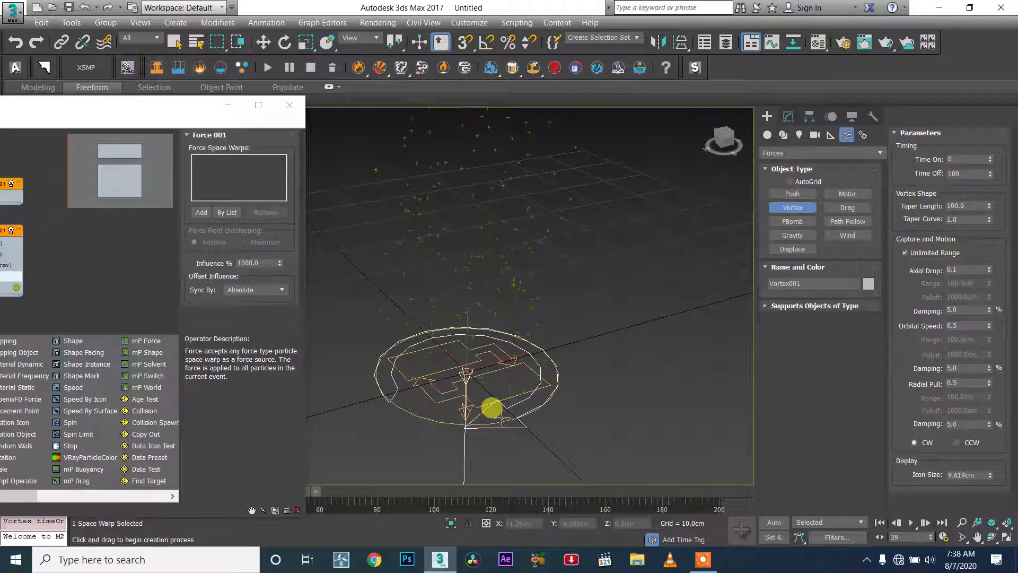
# - Rotate the Vortex space warp 180 degrees about the X axis so that it points upward
pyautogui.moveTo(479, 374); pyautogui.dragTo(475, 313, button='middle')
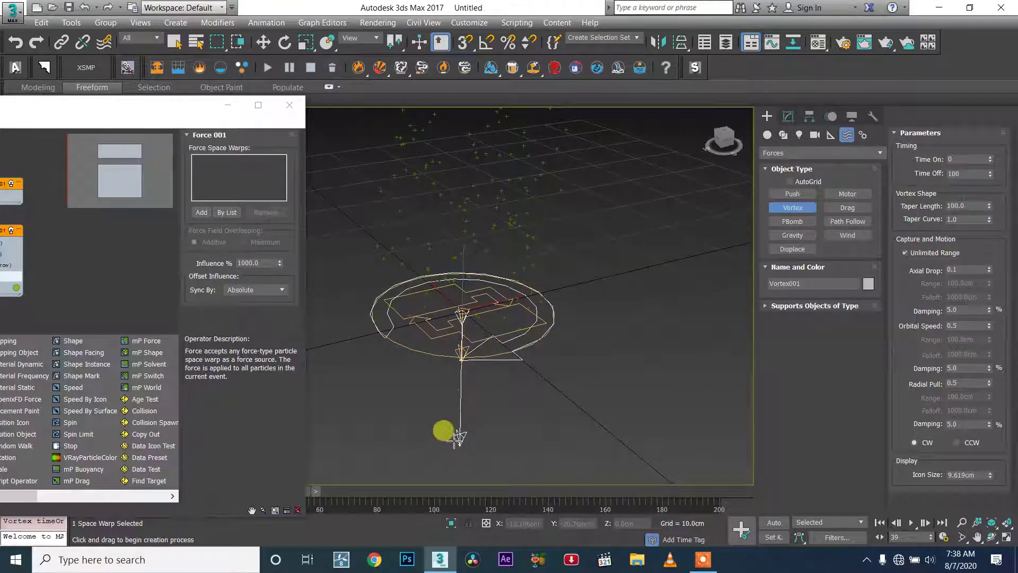
pyautogui.press('e')
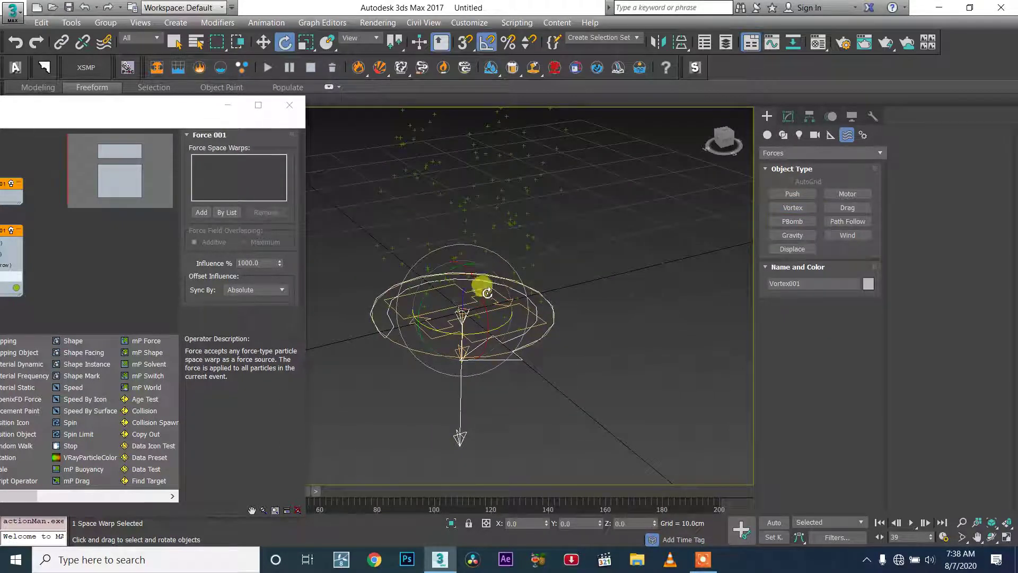
pyautogui.moveTo(473, 282); pyautogui.dragTo(511, 366)
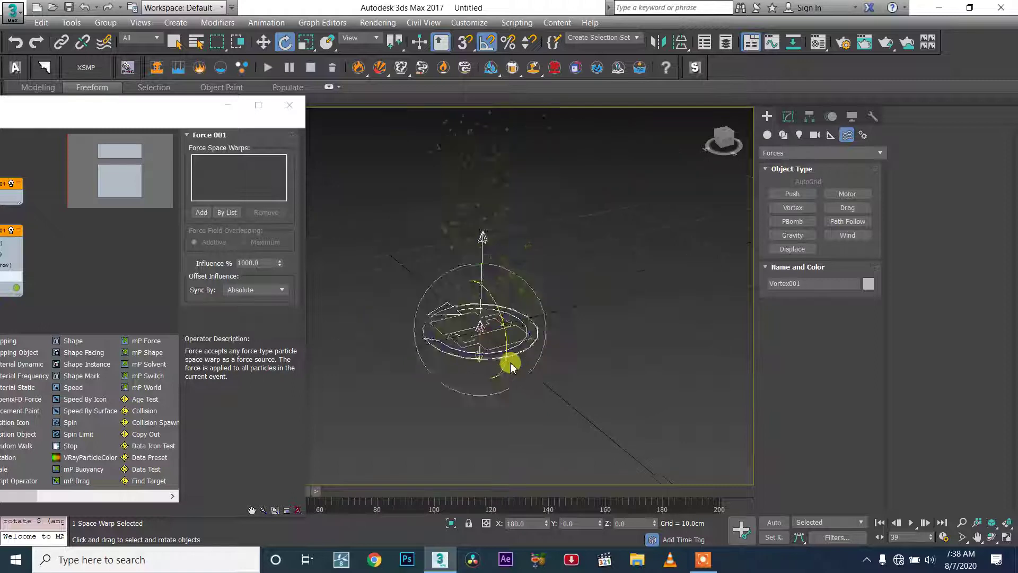
# - Add the Vortex001 space warp to the Force 001 operator by picking it in the viewport
pyautogui.click(201, 212)
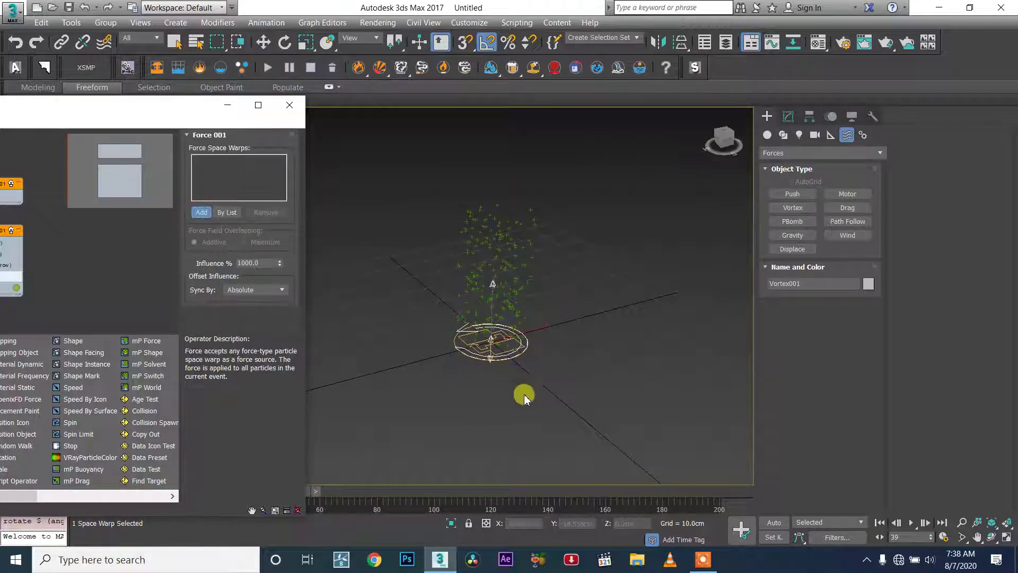
pyautogui.scroll(5, 556, 363)
pyautogui.scroll(3, 379, 266)
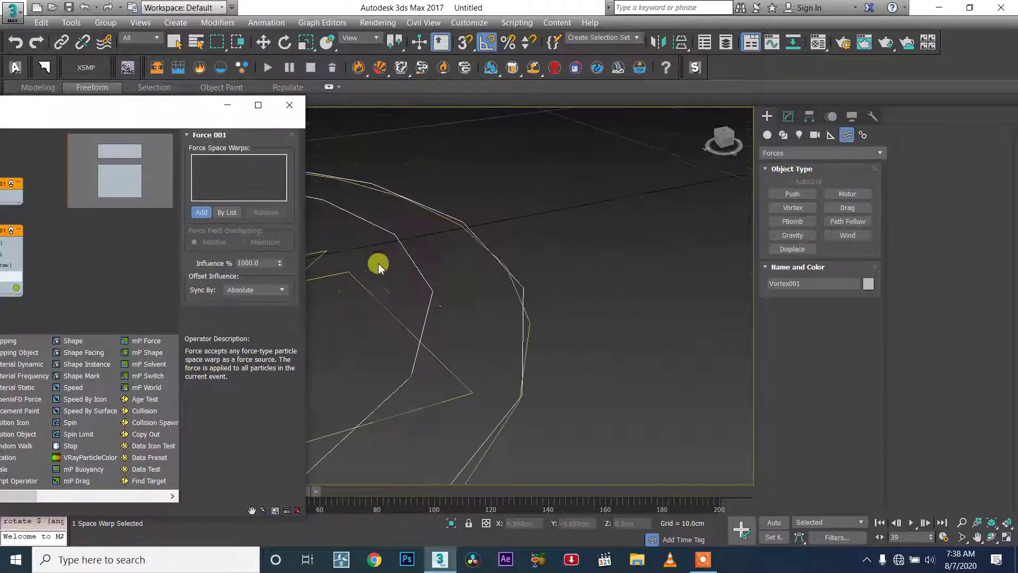
pyautogui.click(429, 300)
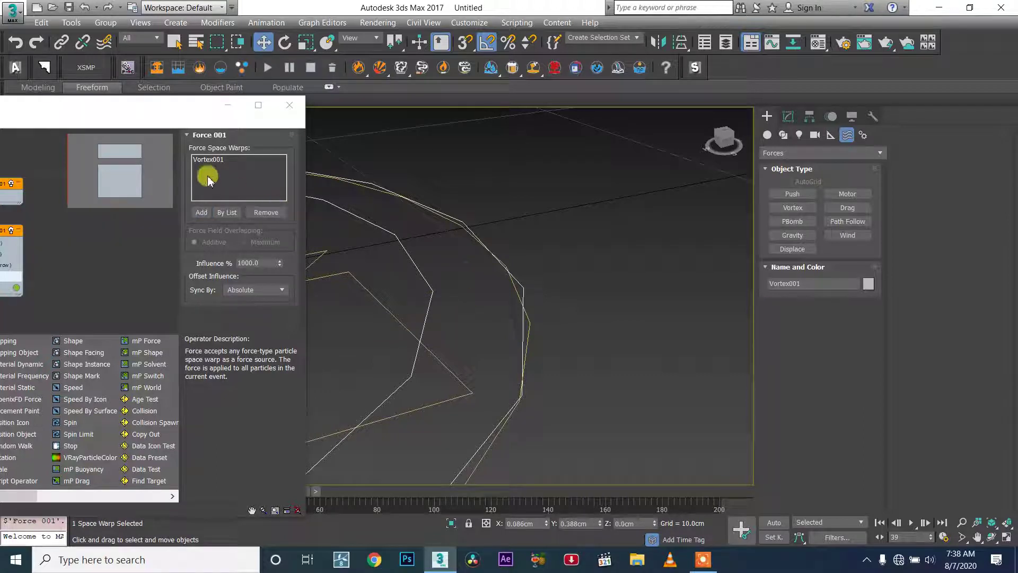
# - Select the PF Source emitter and play the animation to examine how the vortex affects the particles
pyautogui.moveTo(189, 102); pyautogui.dragTo(847, 101)
pyautogui.scroll(-5, 325, 329)
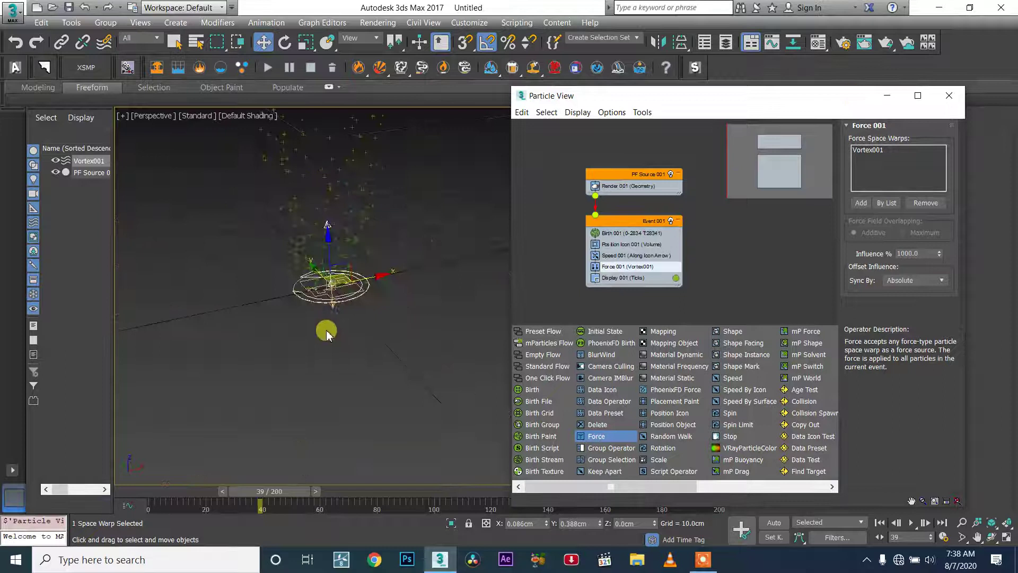
pyautogui.scroll(5, 333, 340)
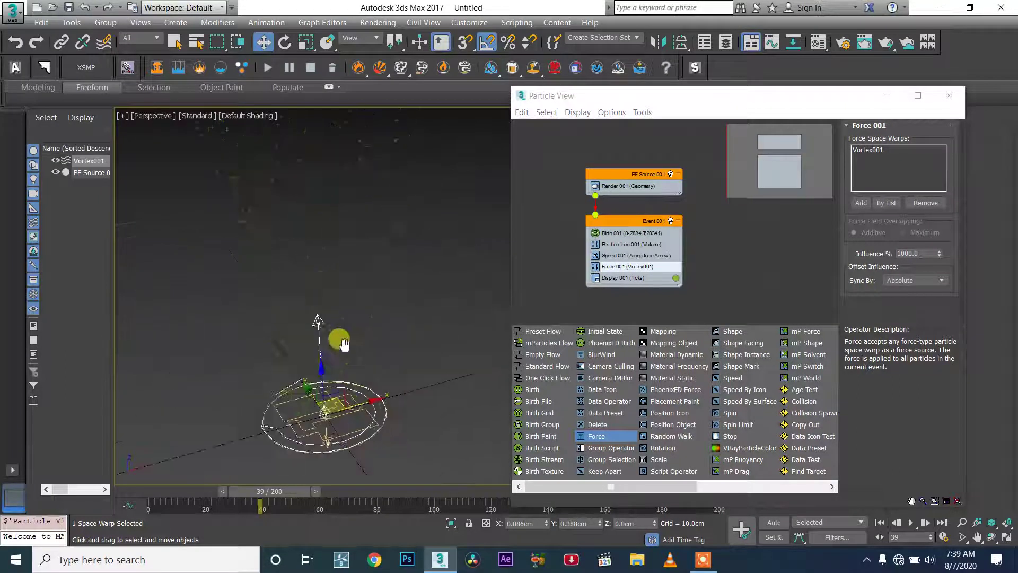
pyautogui.click(625, 180)
pyautogui.click(326, 416)
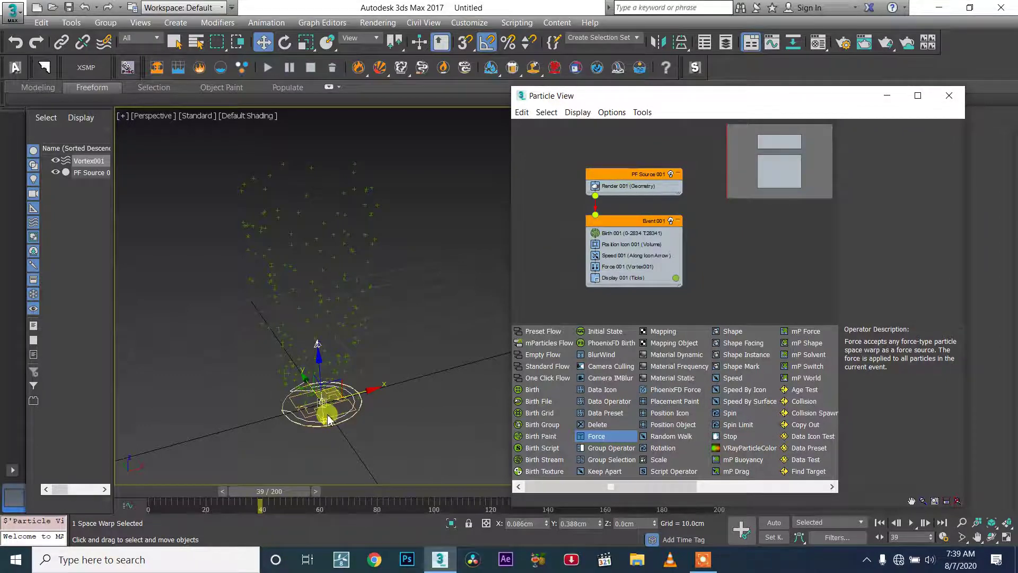
pyautogui.click(274, 393)
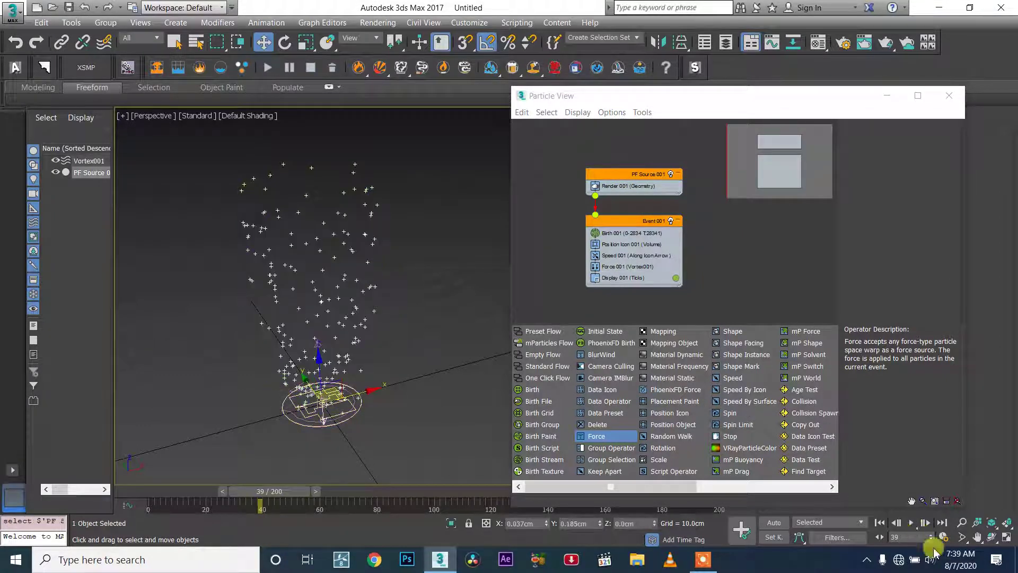
pyautogui.click(919, 525)
pyautogui.scroll(-5, 466, 382)
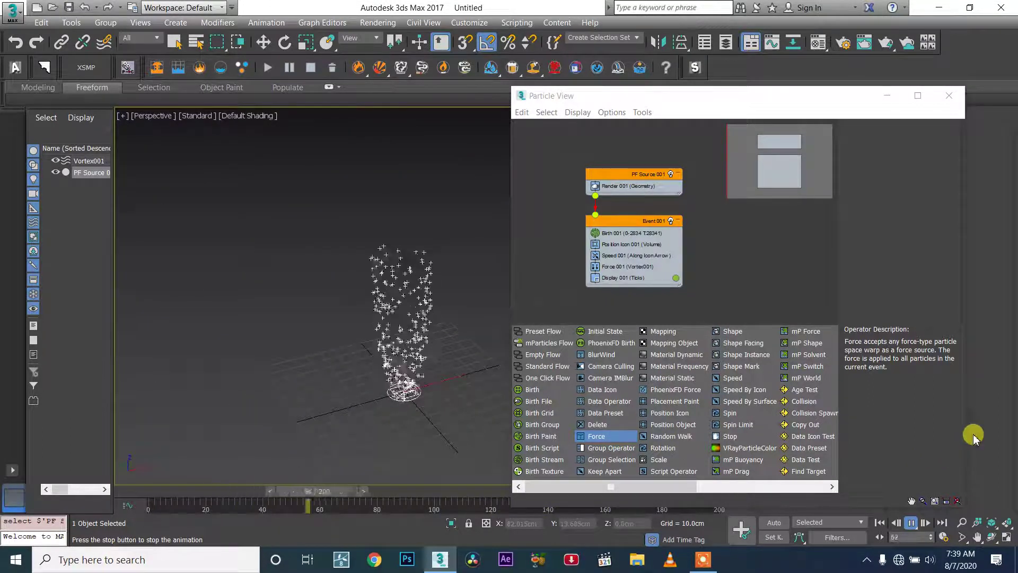
# - Try an influence of 100% in the Force 001 operator, and reduce it to 10%
pyautogui.click(631, 266)
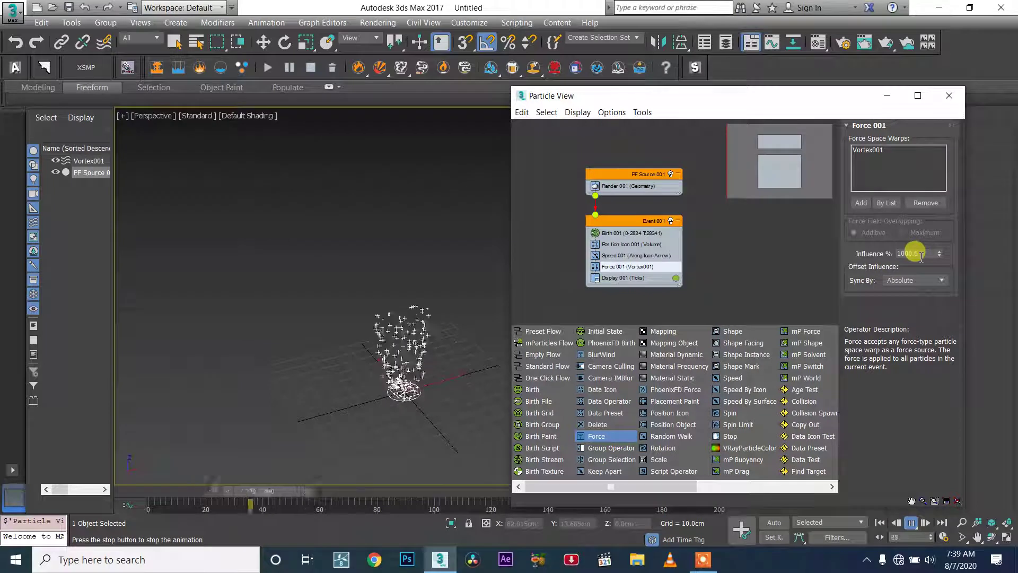
pyautogui.press('Return')
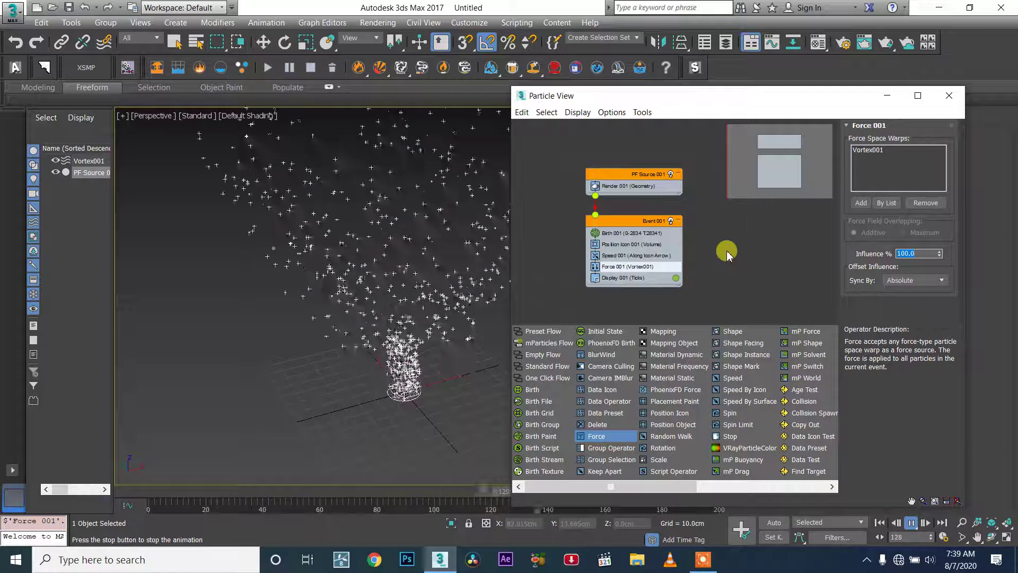
pyautogui.moveTo(941, 258); pyautogui.dragTo(943, 301)
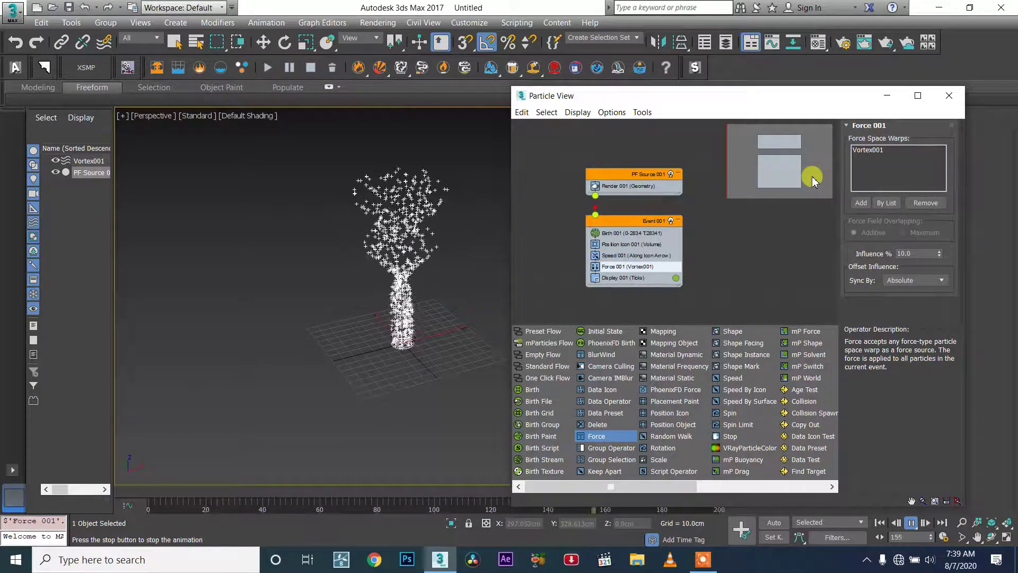
pyautogui.moveTo(826, 106); pyautogui.dragTo(237, 114)
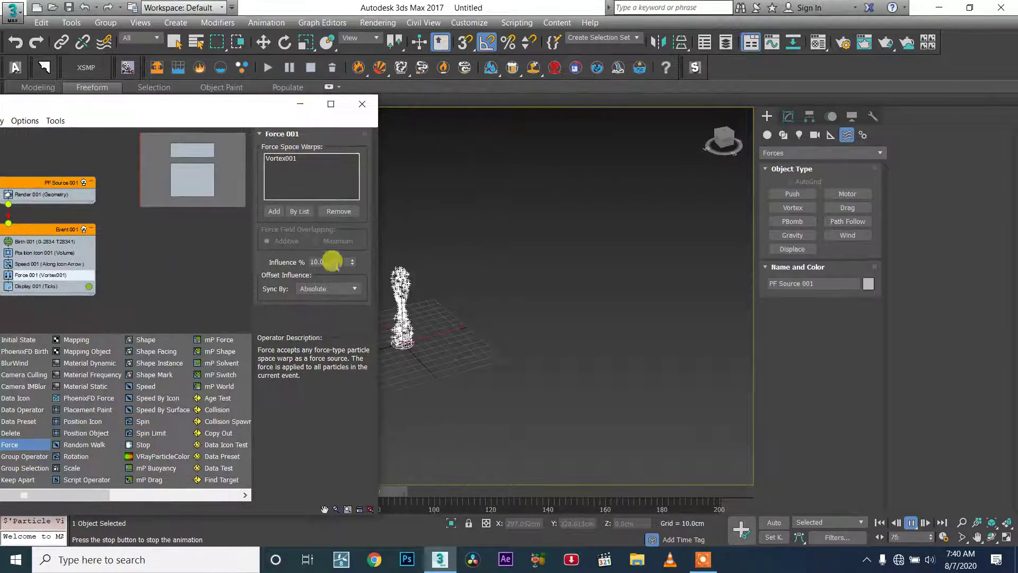
# - Stop the playback and select the Vortex001 space warp to open its parameters for editing
pyautogui.scroll(5, 384, 334)
pyautogui.moveTo(441, 303); pyautogui.dragTo(480, 245, button='middle')
pyautogui.scroll(5, 446, 342)
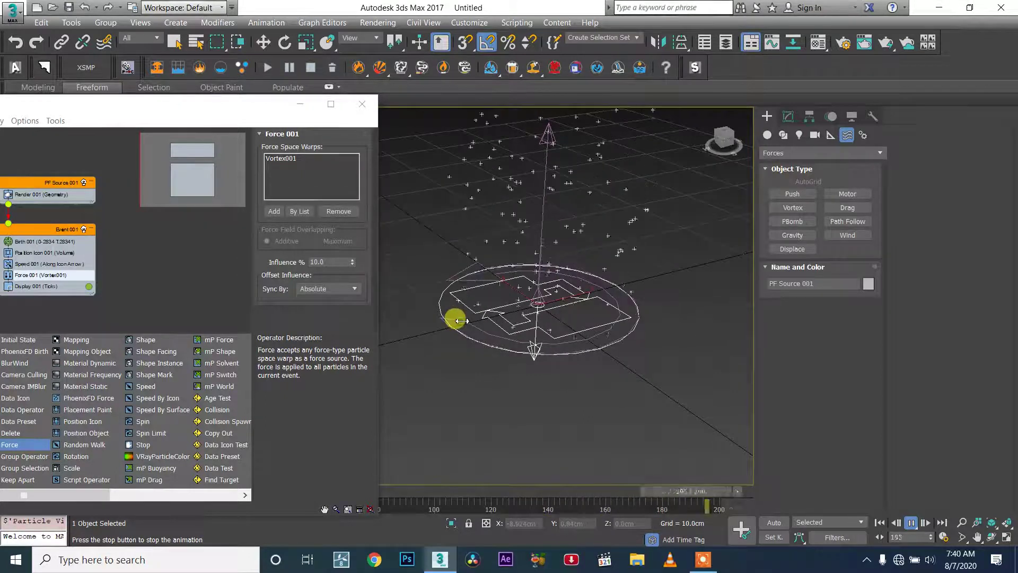
pyautogui.click(911, 522)
pyautogui.press('w')
pyautogui.click(538, 341)
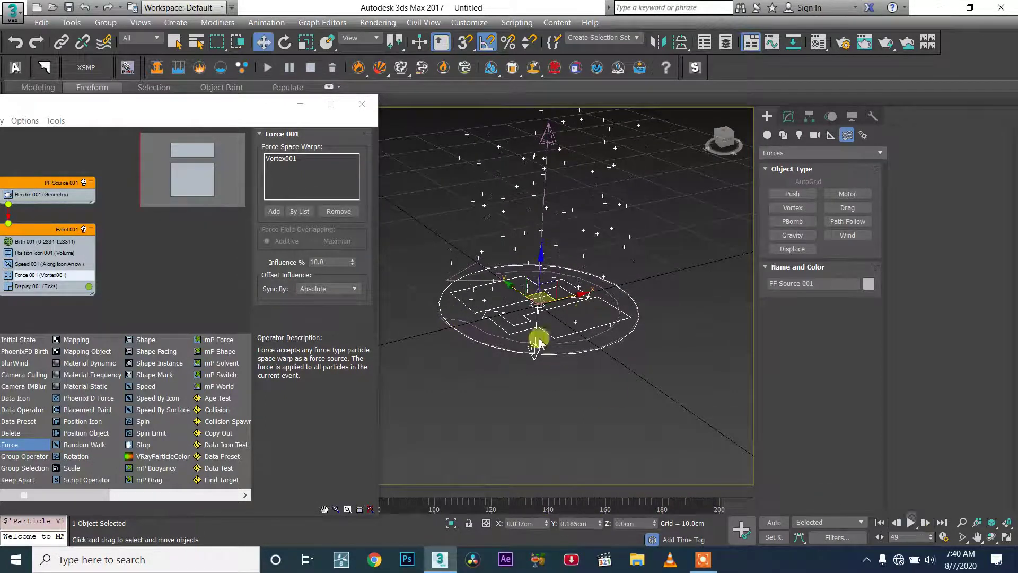
pyautogui.click(585, 329)
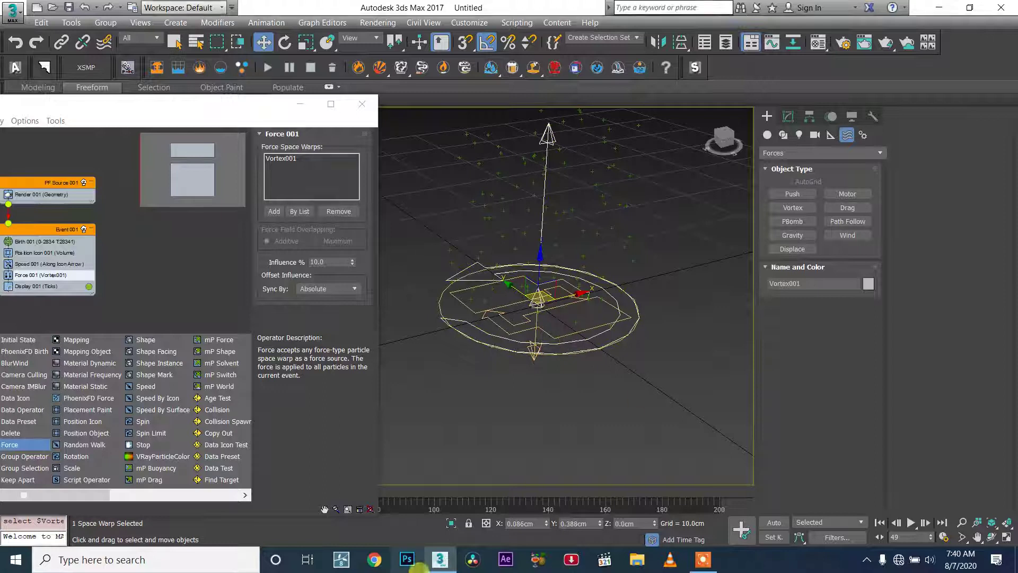
pyautogui.click(784, 125)
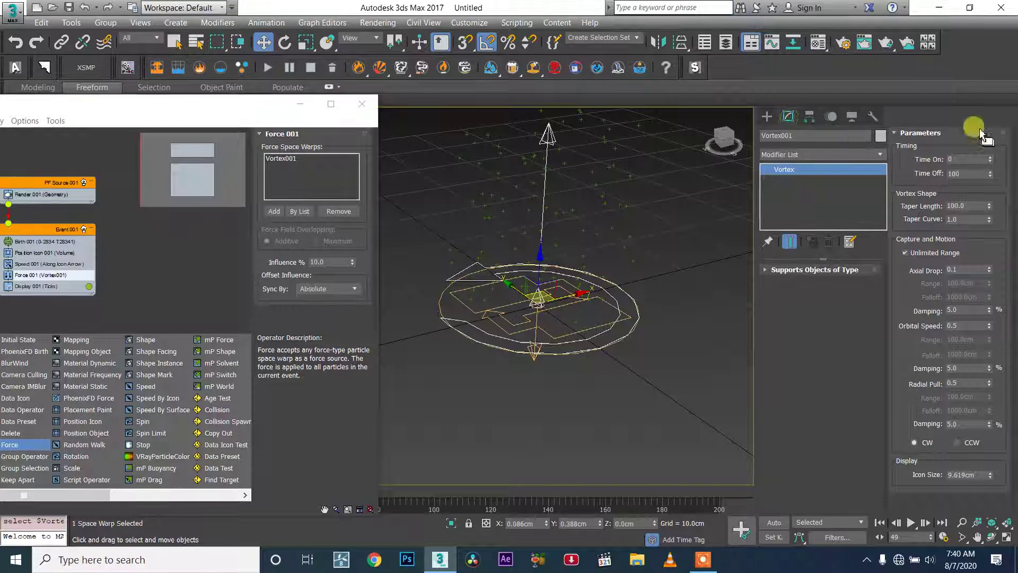
# - Set the Axial Drop of the Vortex001 space warp to 1.65
pyautogui.doubleClick(964, 269)
pyautogui.scroll(-5, 473, 323)
pyautogui.moveTo(556, 262); pyautogui.dragTo(505, 384, button='middle')
pyautogui.scroll(3, 506, 382)
pyautogui.moveTo(557, 319); pyautogui.dragTo(615, 312, button='middle')
pyautogui.write('6')
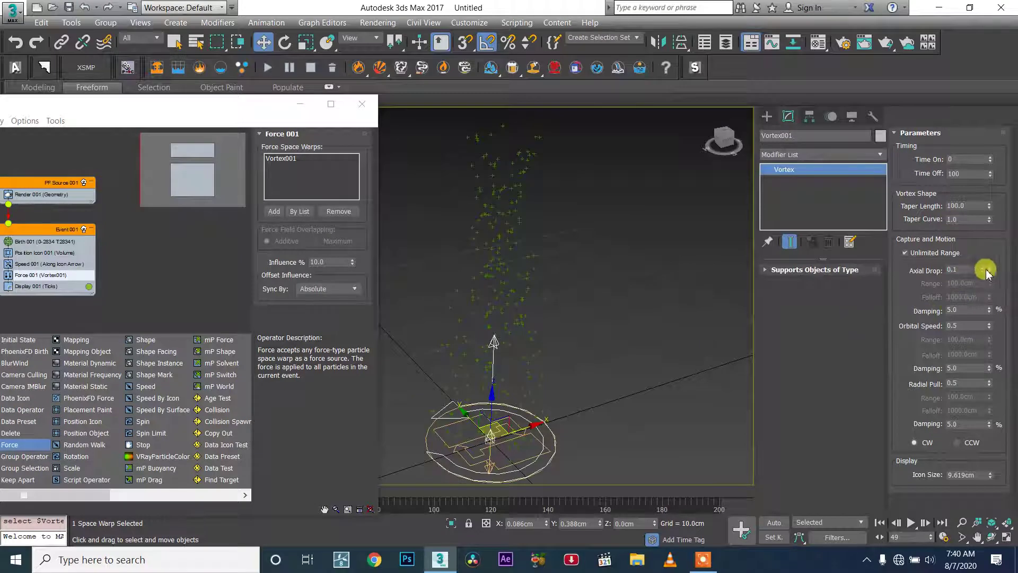
pyautogui.moveTo(996, 233); pyautogui.dragTo(999, 206)
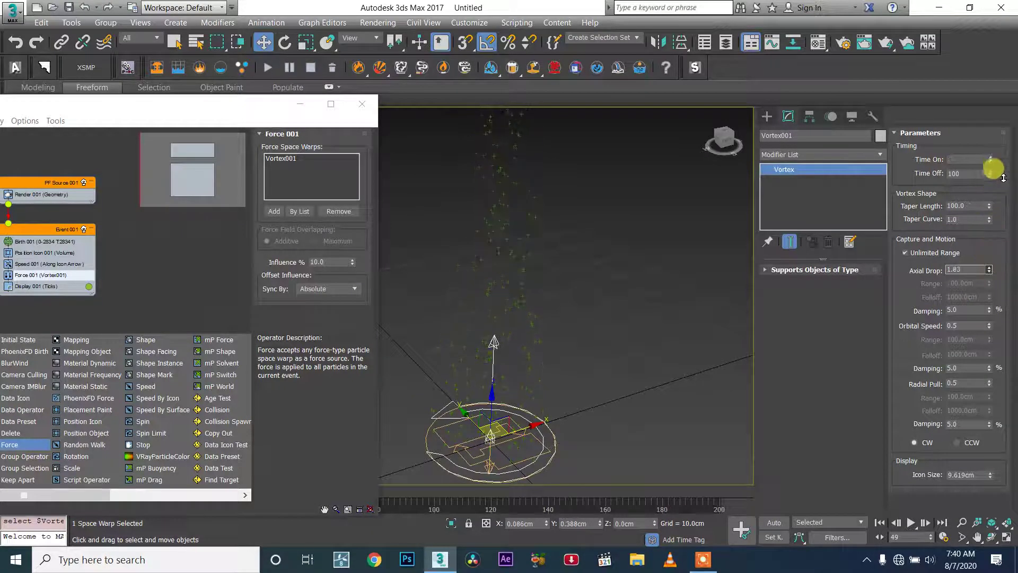
pyautogui.scroll(-3, 656, 289)
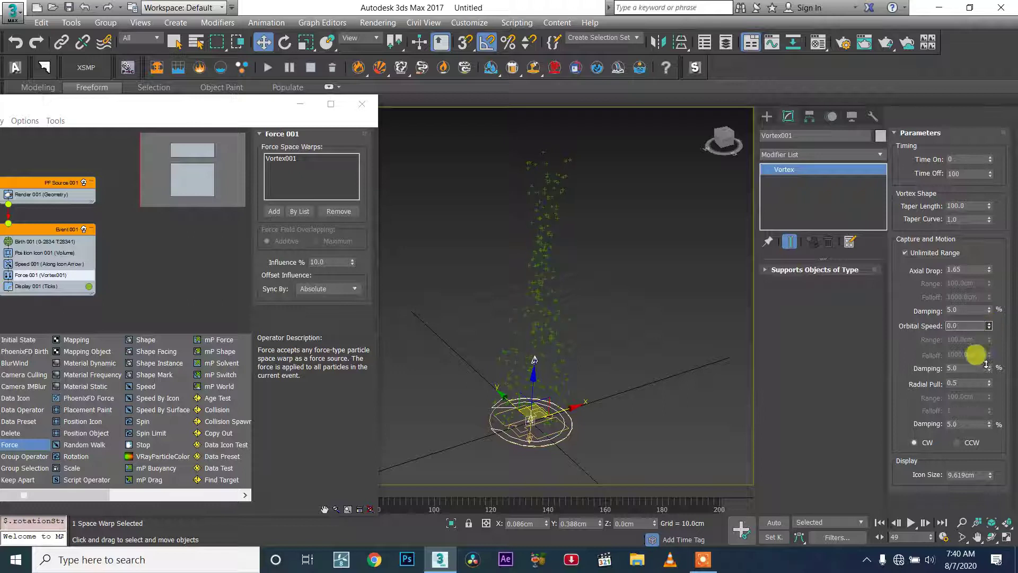
# - Try an Orbital Speed of 1.36, reduce it to 0.177, and set the vortex's Radial Pull to 0.36
pyautogui.moveTo(989, 360); pyautogui.dragTo(987, 282)
pyautogui.moveTo(488, 486); pyautogui.dragTo(493, 489)
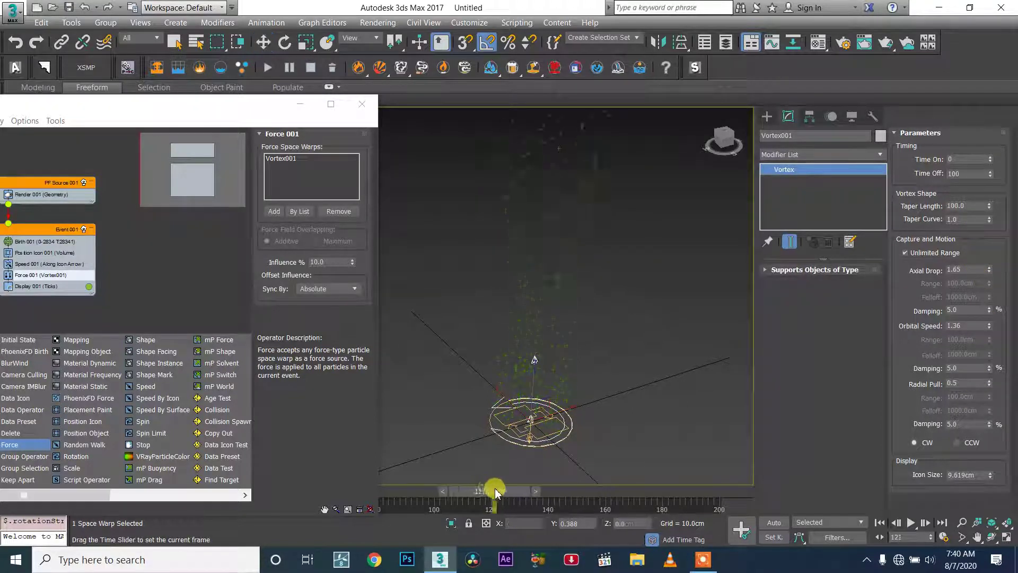
pyautogui.keyDown('alt'); pyautogui.moveTo(604, 345); pyautogui.dragTo(658, 397, button='middle'); pyautogui.keyUp('alt')
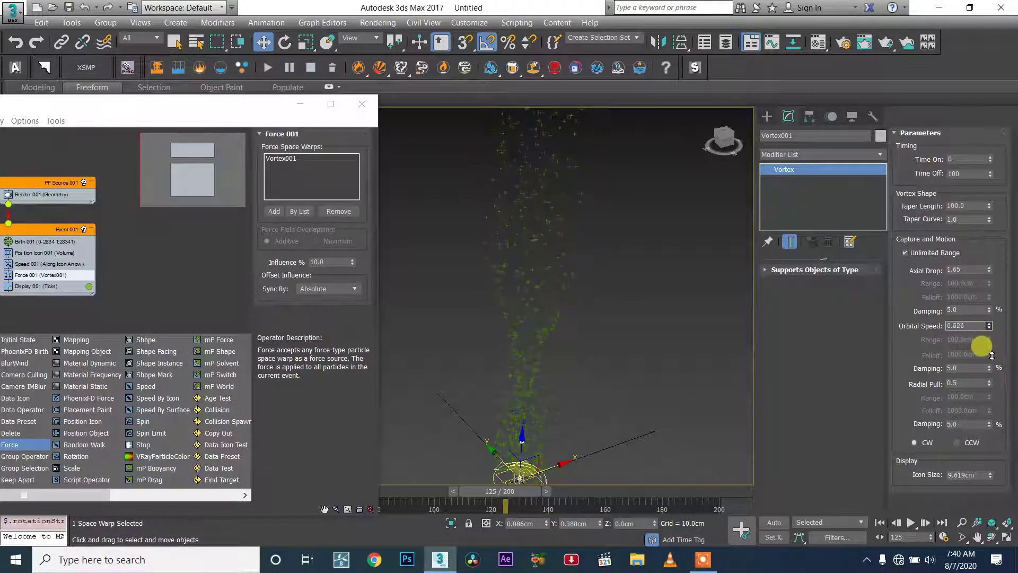
pyautogui.moveTo(522, 351)
pyautogui.mouseDown(button='middle')
pyautogui.moveTo(541, 305)
pyautogui.moveTo(519, 305)
pyautogui.mouseUp(button='middle')
pyautogui.keyDown('alt'); pyautogui.moveTo(606, 363); pyautogui.dragTo(606, 287, button='middle'); pyautogui.keyUp('alt')
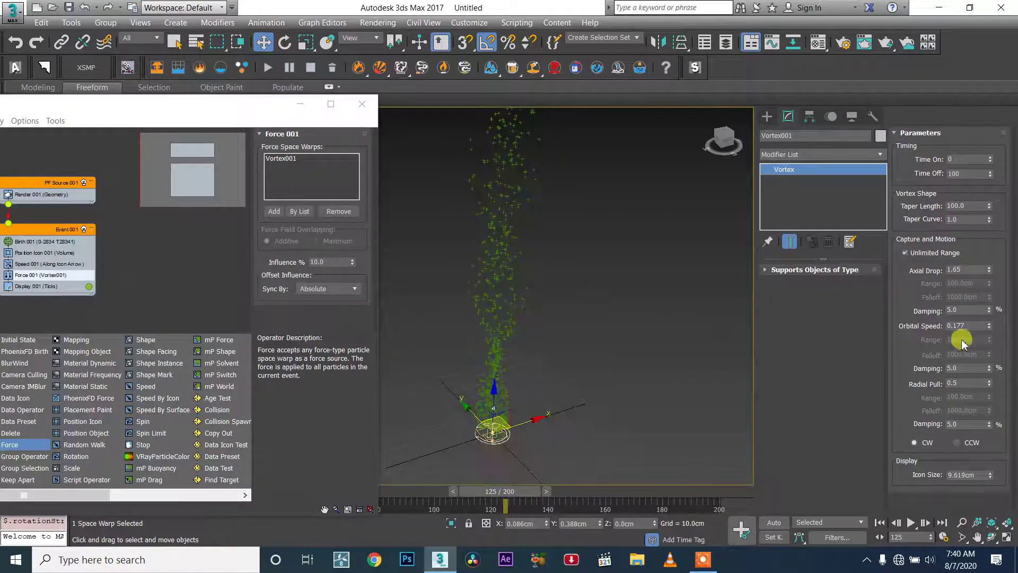
pyautogui.moveTo(988, 385)
pyautogui.mouseDown()
pyautogui.moveTo(997, 424)
pyautogui.moveTo(990, 383)
pyautogui.mouseUp()
pyautogui.scroll(4, 468, 435)
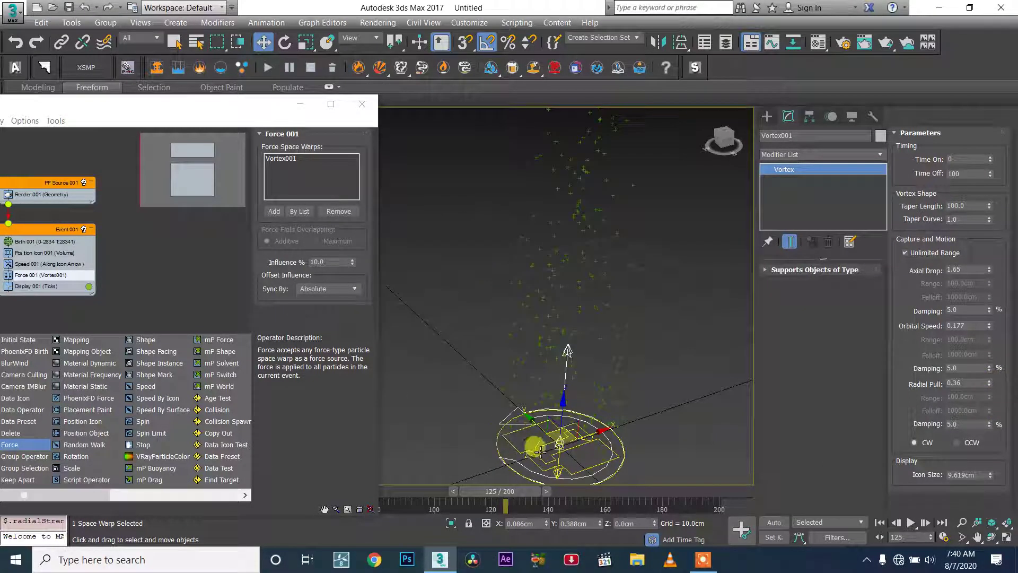
# - Deselect the objects and change the particle color of the Display 001 operator to white
pyautogui.click(577, 478)
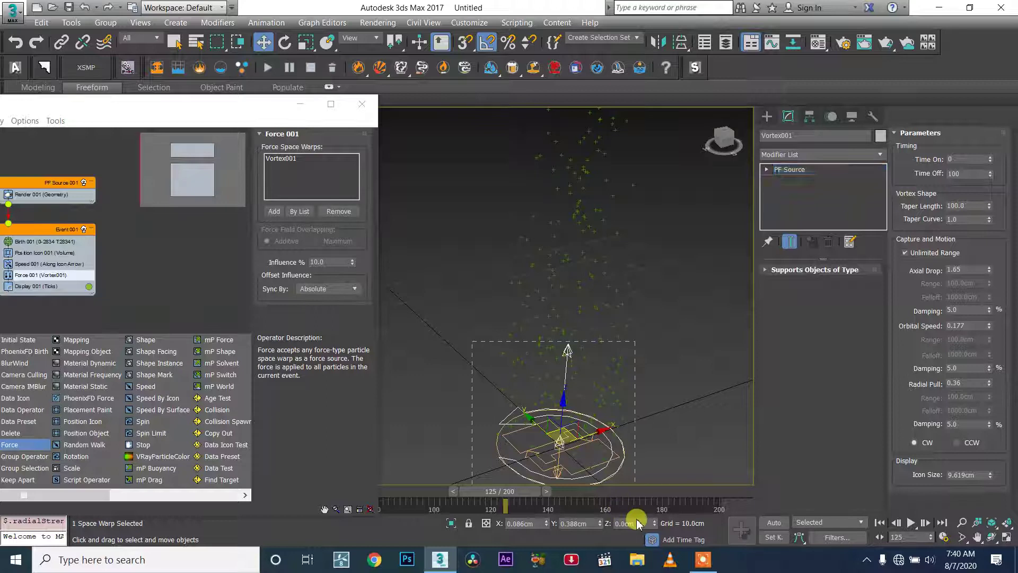
pyautogui.click(624, 444)
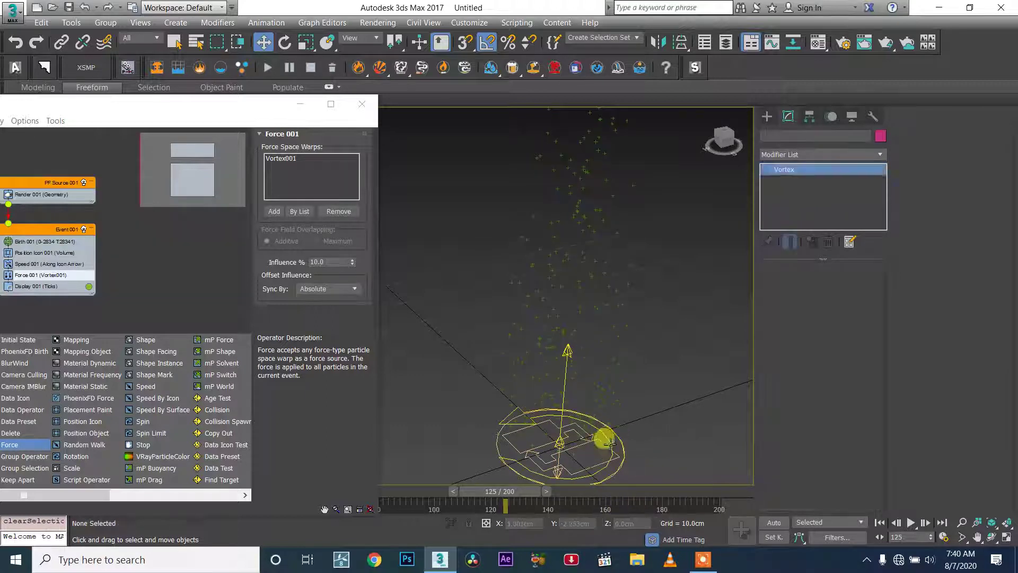
pyautogui.click(480, 386)
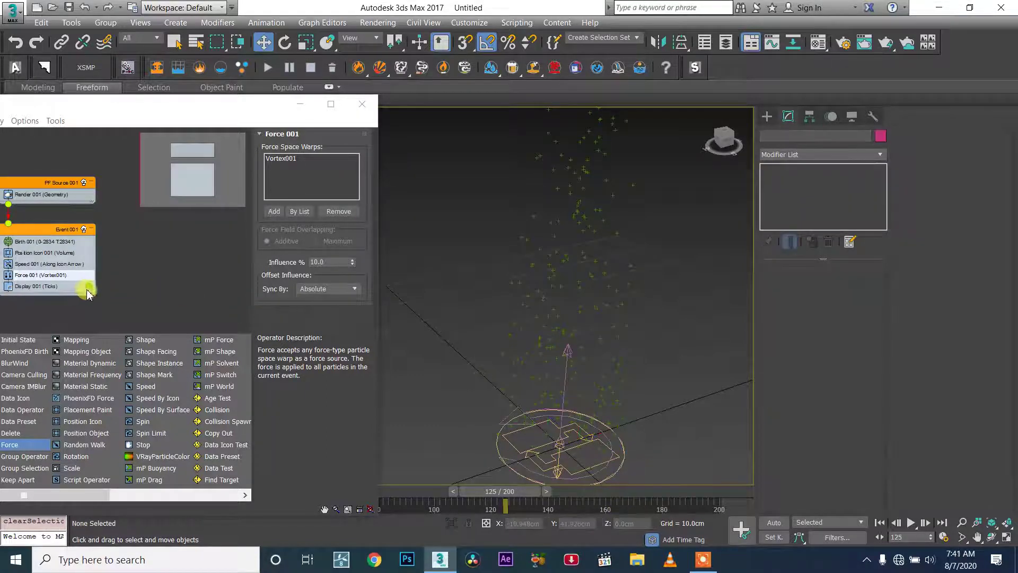
pyautogui.click(88, 287)
pyautogui.moveTo(339, 159); pyautogui.dragTo(341, 177)
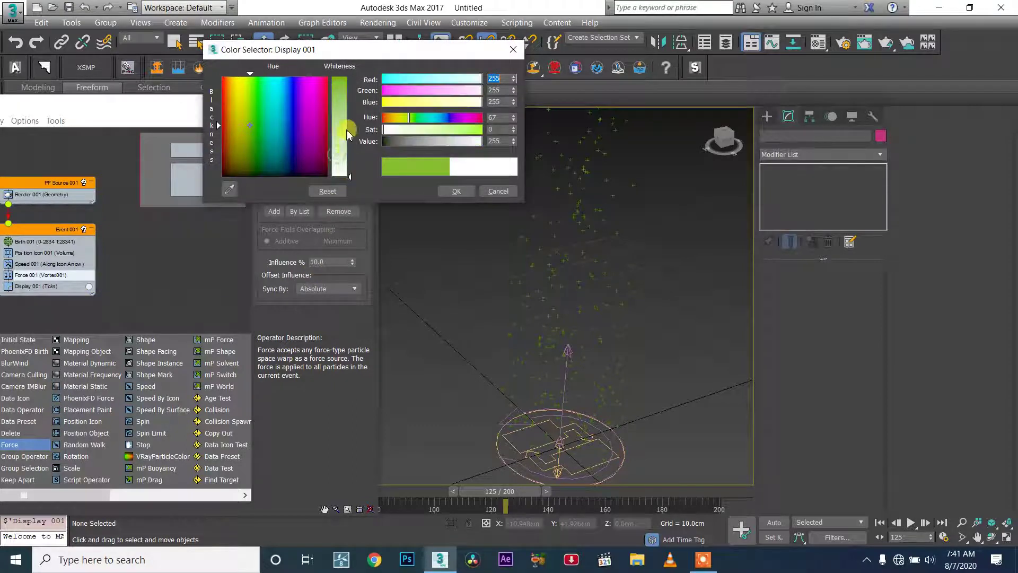
pyautogui.click(459, 192)
pyautogui.keyDown('alt'); pyautogui.moveTo(629, 329); pyautogui.dragTo(507, 392, button='middle'); pyautogui.keyUp('alt')
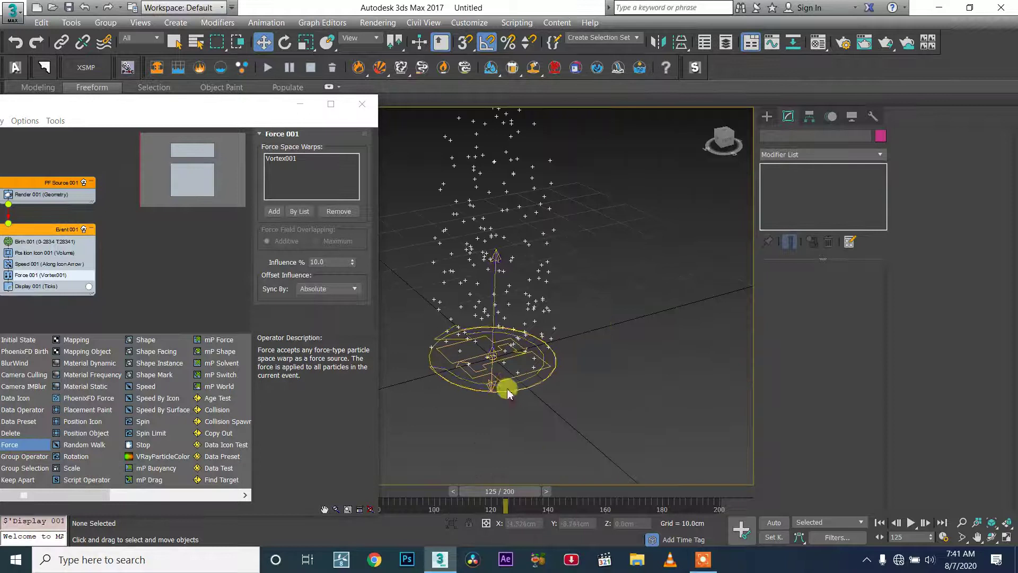
# - Set the Radial Pull of the Vortex001 space warp to 0.43 and play the animation to check the swirl
pyautogui.click(512, 381)
pyautogui.keyDown('alt'); pyautogui.moveTo(605, 327); pyautogui.dragTo(623, 301, button='middle'); pyautogui.keyUp('alt')
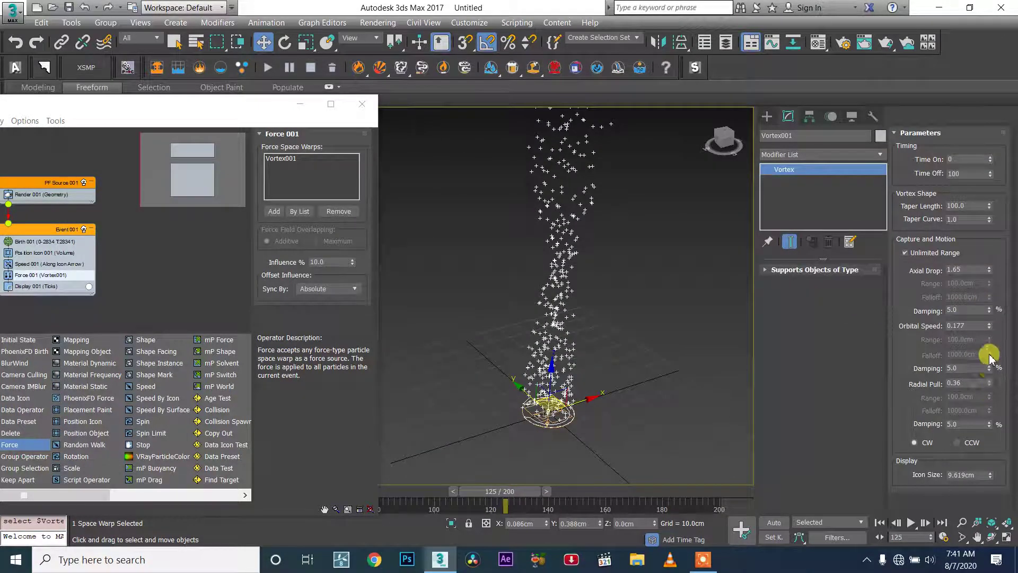
pyautogui.moveTo(990, 384)
pyautogui.mouseDown()
pyautogui.moveTo(988, 324)
pyautogui.moveTo(993, 414)
pyautogui.moveTo(985, 375)
pyautogui.mouseUp()
pyautogui.moveTo(706, 354); pyautogui.dragTo(646, 396, button='middle')
pyautogui.click(910, 524)
pyautogui.scroll(-3, 606, 380)
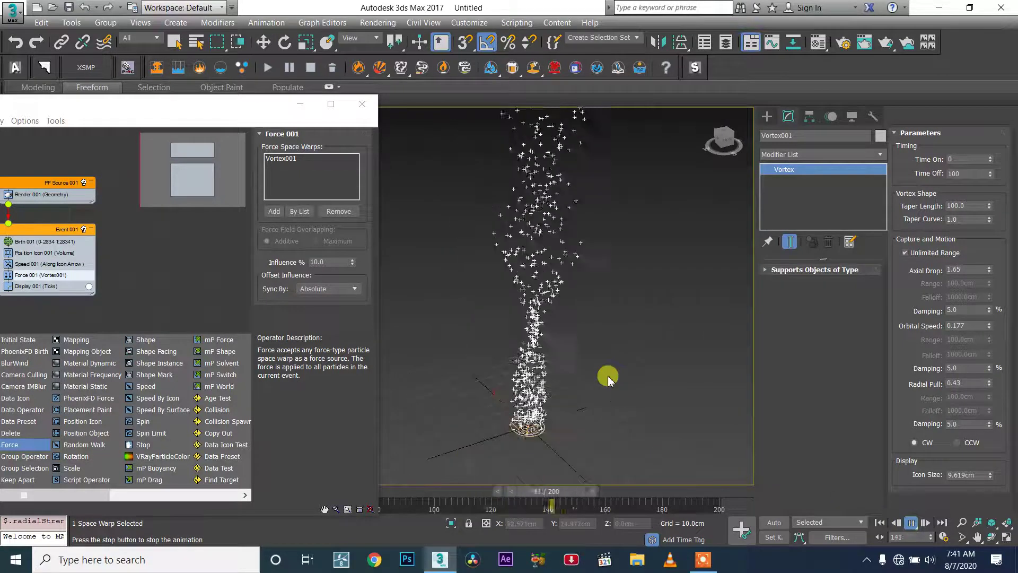
pyautogui.scroll(3, 632, 318)
pyautogui.moveTo(631, 318); pyautogui.dragTo(682, 336, button='middle')
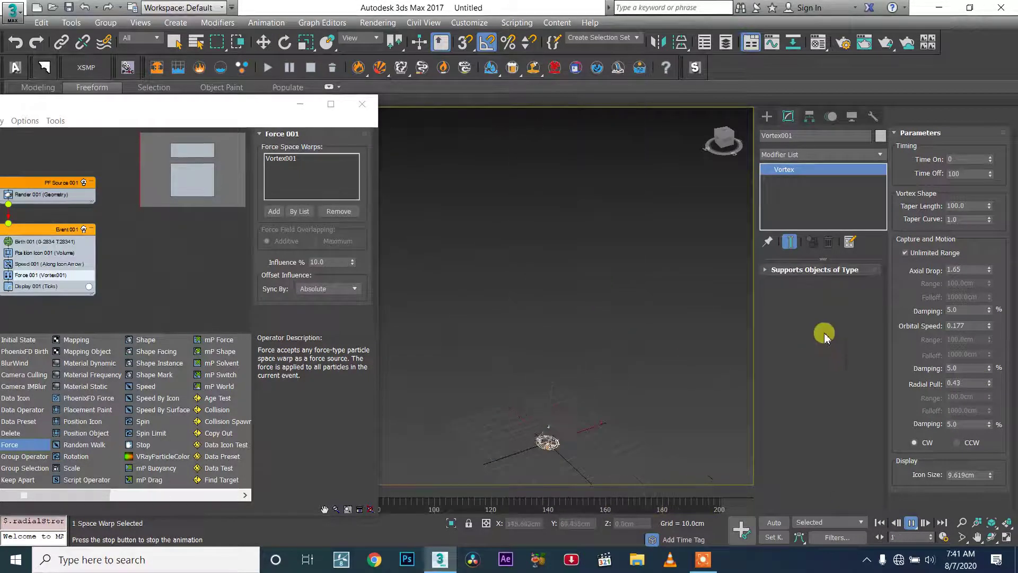
pyautogui.moveTo(705, 298); pyautogui.dragTo(693, 314, button='middle')
pyautogui.scroll(-2, 745, 323)
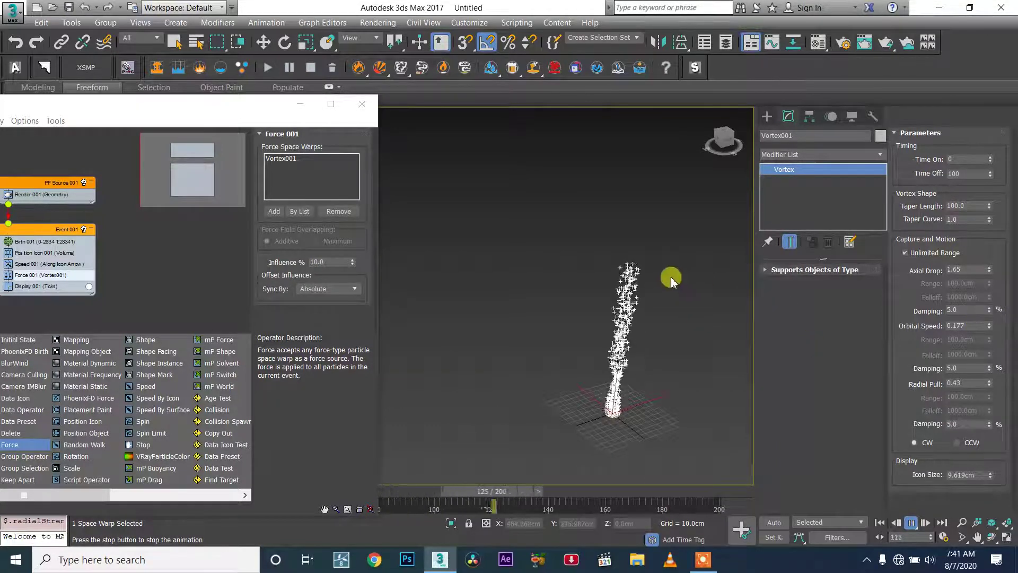
# - Set the vortex's Orbital Speed to 0.147 and scrub the timeline to frame 113
pyautogui.moveTo(989, 326)
pyautogui.mouseDown()
pyautogui.moveTo(980, 323)
pyautogui.moveTo(991, 333)
pyautogui.mouseUp()
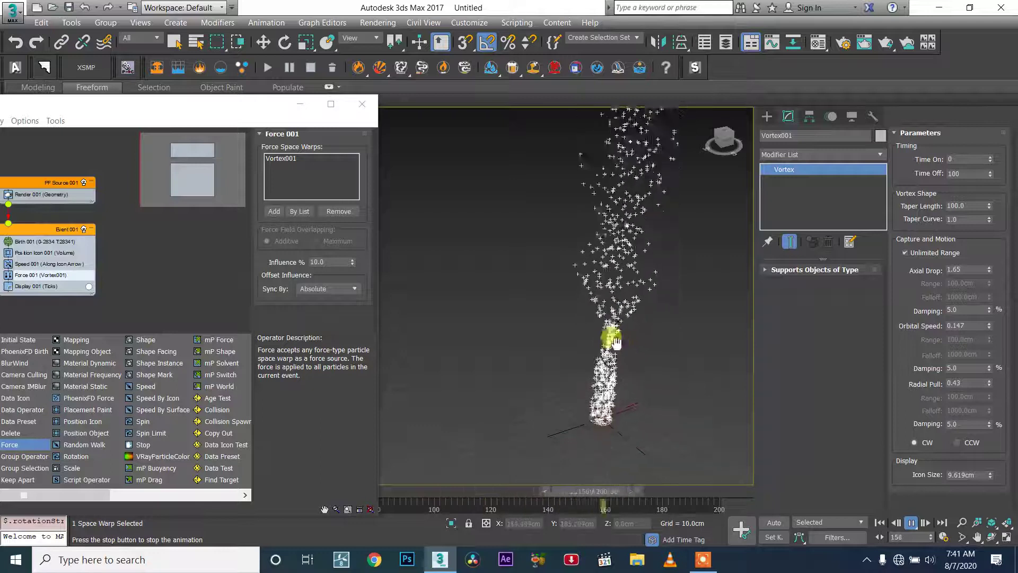
pyautogui.moveTo(463, 500)
pyautogui.mouseDown()
pyautogui.moveTo(425, 492)
pyautogui.moveTo(484, 482)
pyautogui.moveTo(470, 484)
pyautogui.mouseUp()
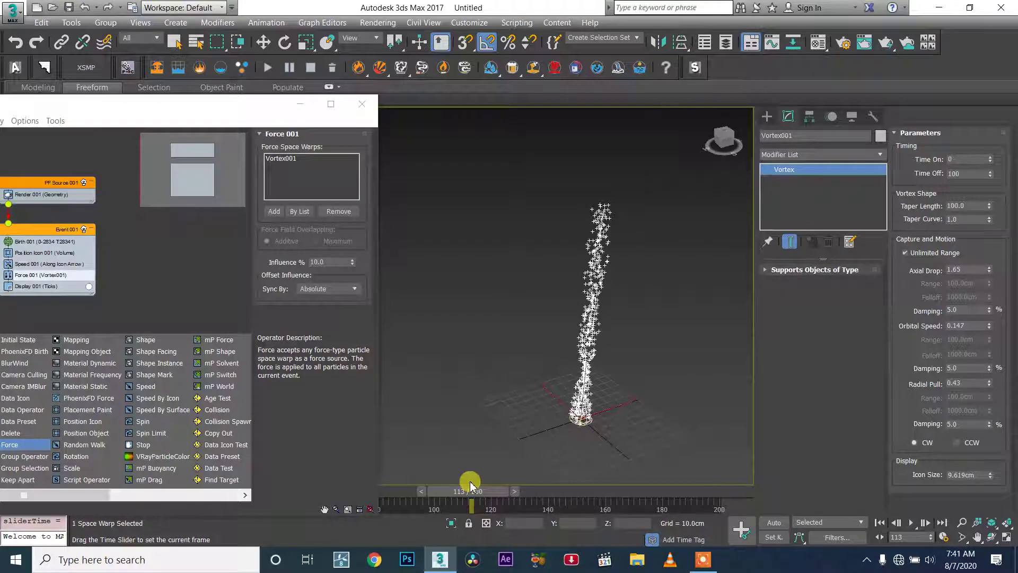
pyautogui.press('w')
# - Set the animation's end time to frame 100 and play the animation
pyautogui.click(943, 537)
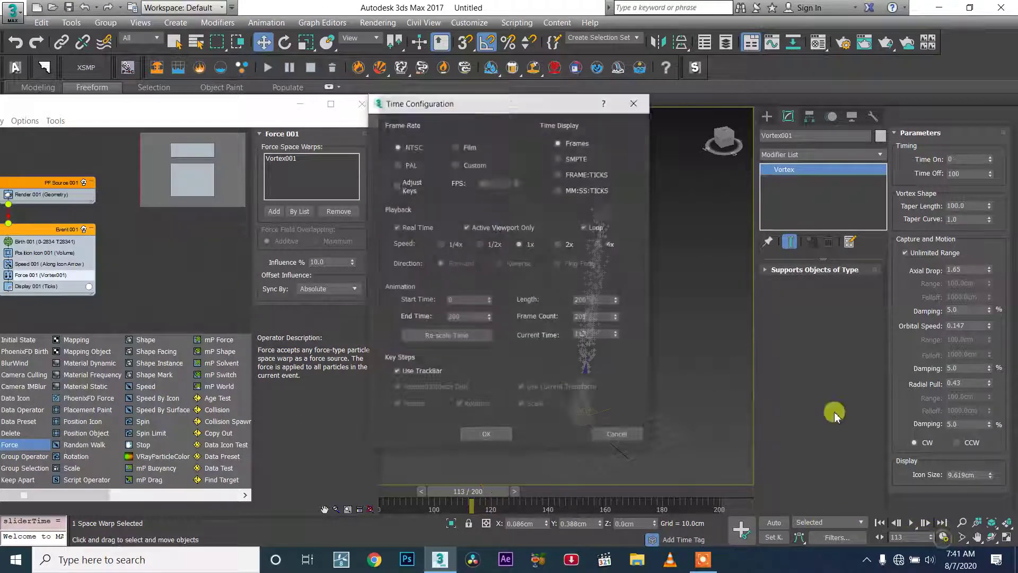
pyautogui.write('100')
pyautogui.press('Return')
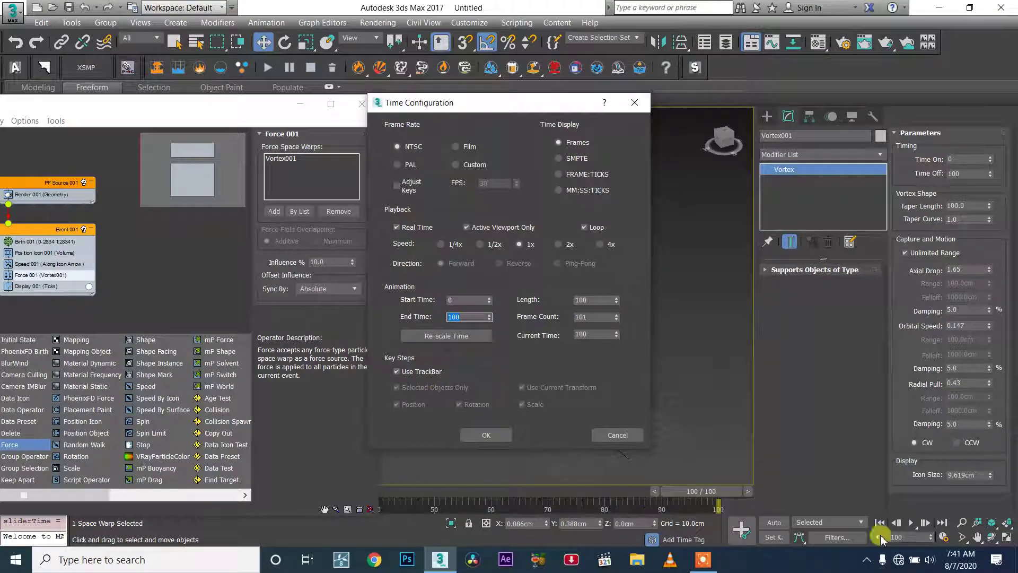
pyautogui.click(911, 522)
pyautogui.click(502, 436)
pyautogui.click(902, 524)
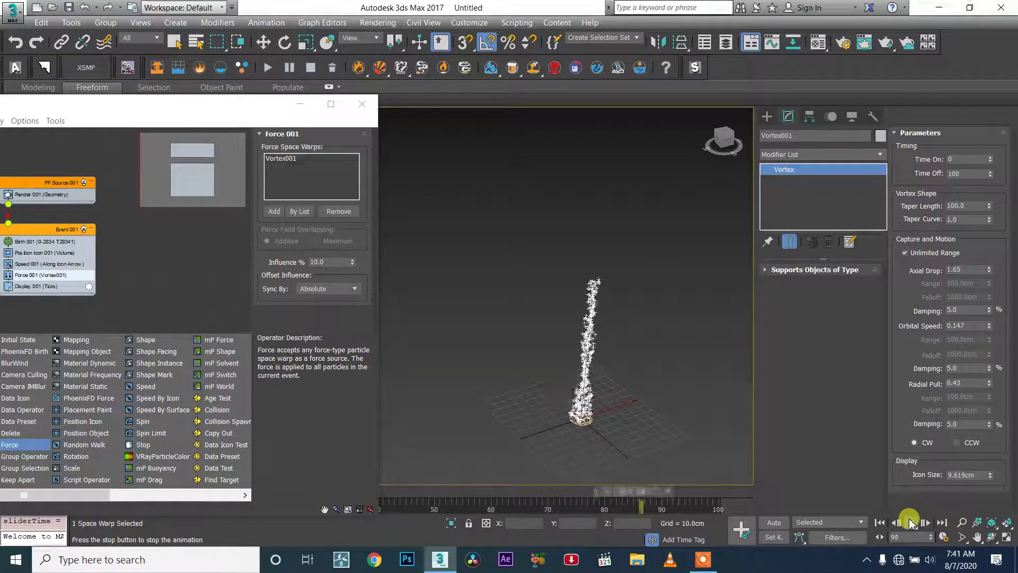
# - Set the vortex's Radial Pull to 1.27 and its Taper Length to 0.0
pyautogui.scroll(3, 585, 436)
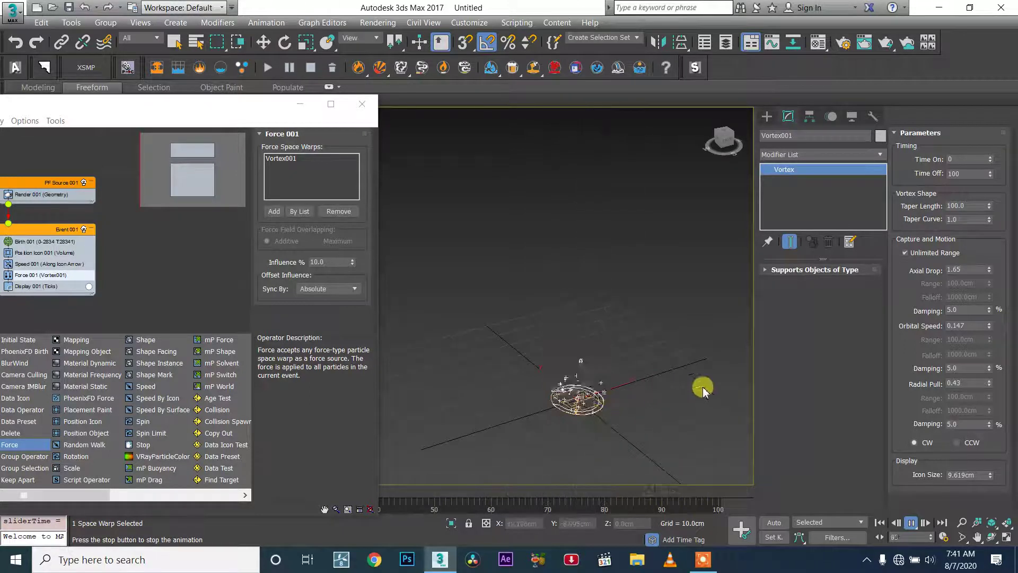
pyautogui.moveTo(989, 382); pyautogui.dragTo(987, 336)
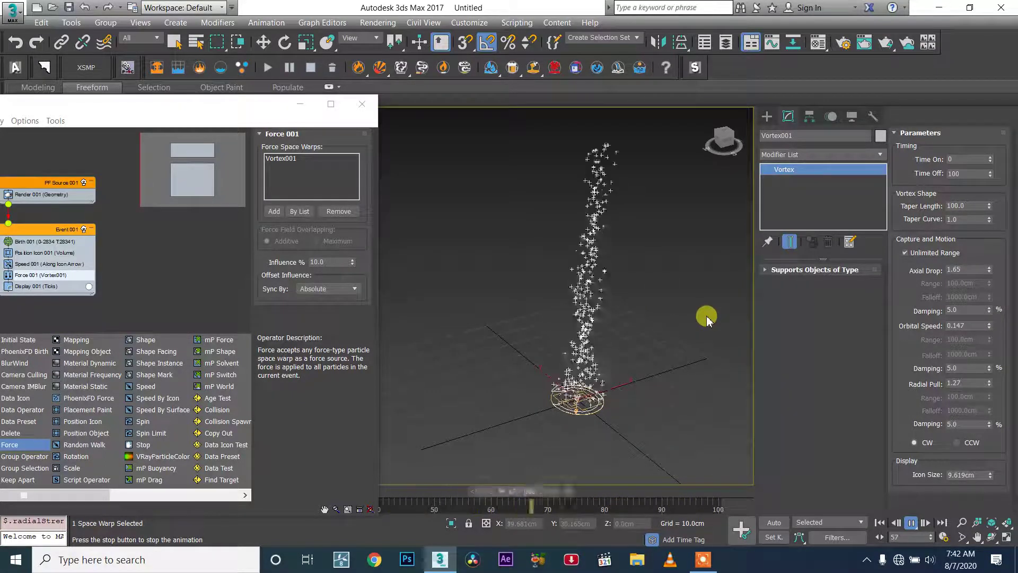
pyautogui.moveTo(989, 206)
pyautogui.mouseDown()
pyautogui.moveTo(991, 238)
pyautogui.moveTo(979, 244)
pyautogui.moveTo(971, 215)
pyautogui.mouseUp()
pyautogui.press('Return')
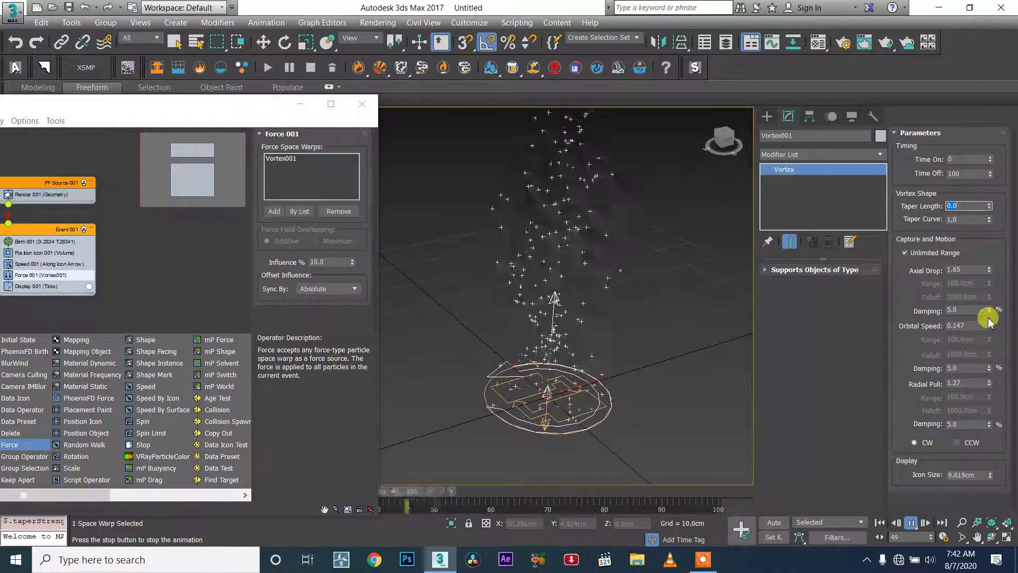
# - Adjust the vortex's Orbital Speed to 0.157 and its Radial Pull to 0.991 while the animation plays
pyautogui.moveTo(990, 326); pyautogui.dragTo(990, 299)
pyautogui.scroll(-5, 530, 271)
pyautogui.moveTo(530, 271); pyautogui.dragTo(532, 257, button='middle')
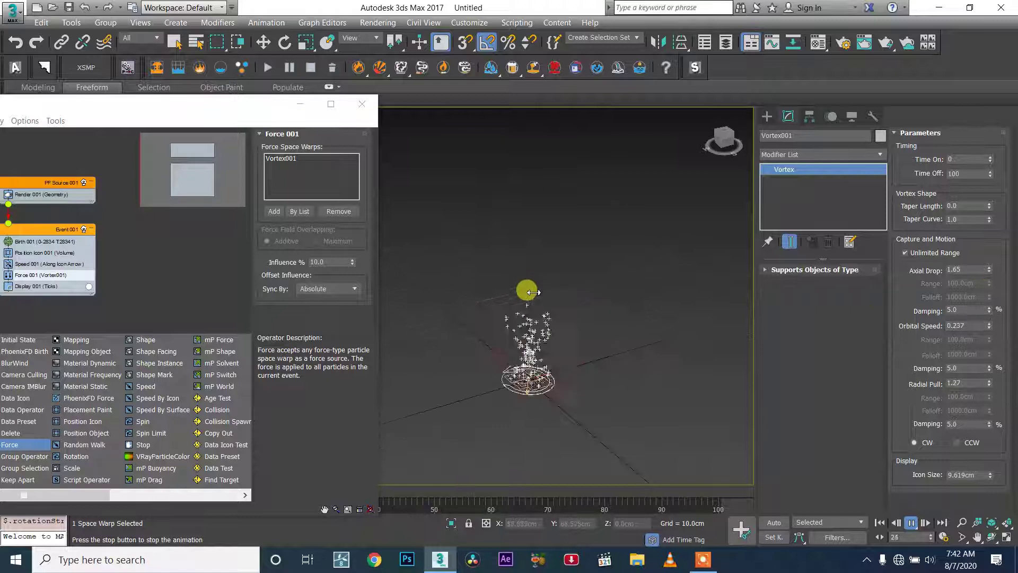
pyautogui.scroll(-3, 529, 290)
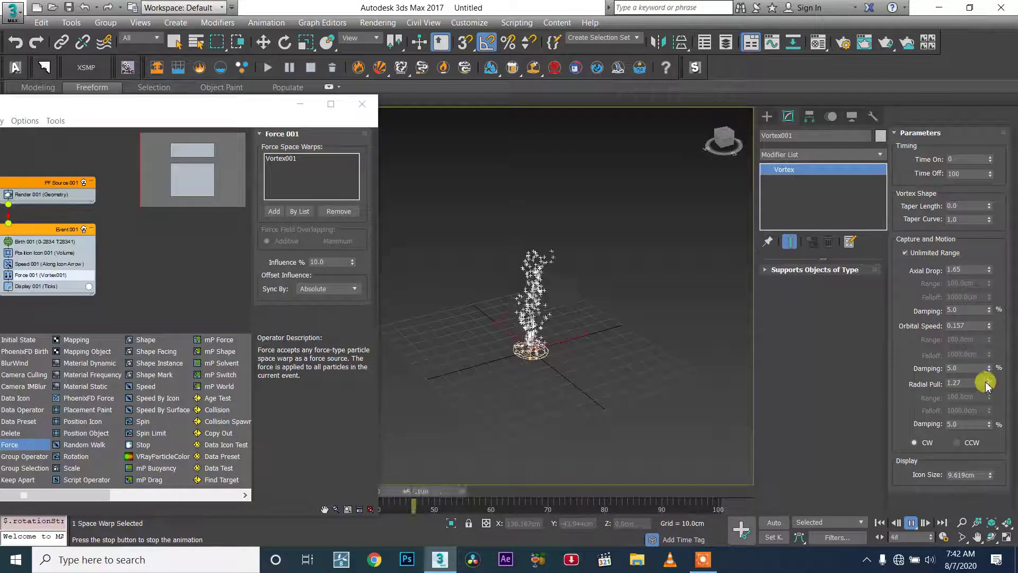
pyautogui.moveTo(989, 383)
pyautogui.mouseDown()
pyautogui.moveTo(986, 362)
pyautogui.moveTo(987, 399)
pyautogui.mouseUp()
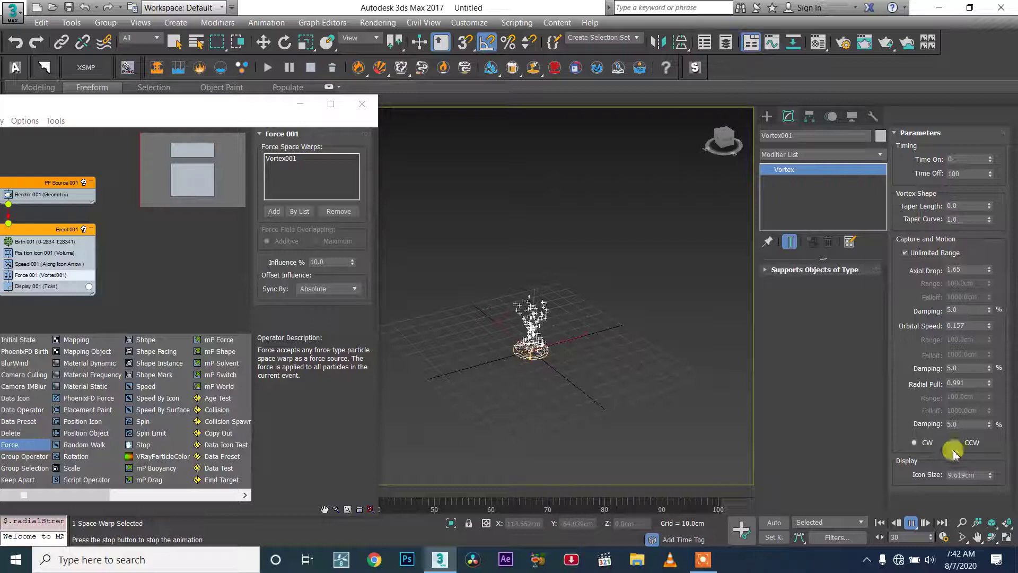
pyautogui.moveTo(989, 424); pyautogui.dragTo(989, 425)
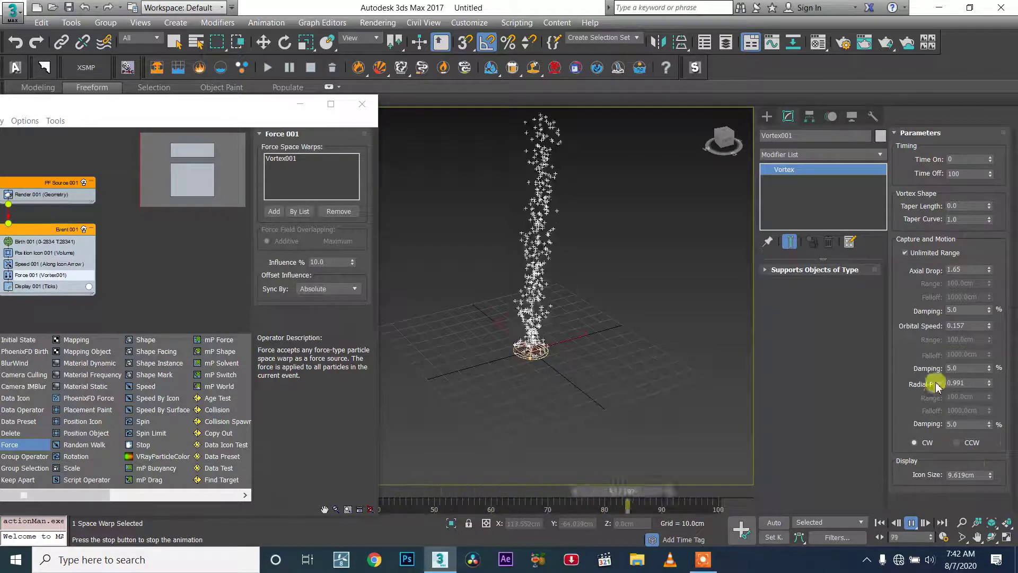
# - Stop the animation and scale the vortex icon uniformly
pyautogui.press('e')
pyautogui.press('/')
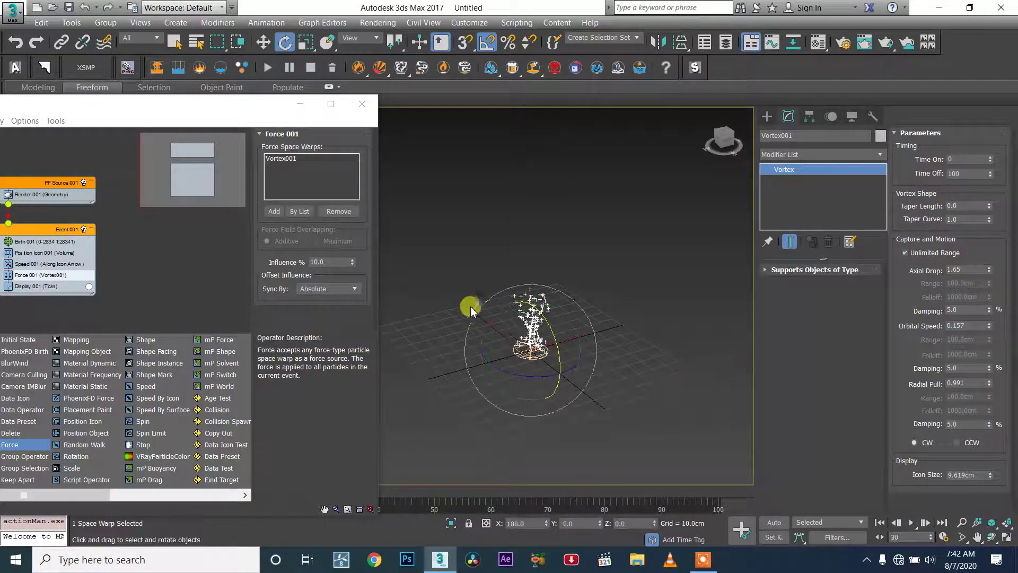
pyautogui.press('r')
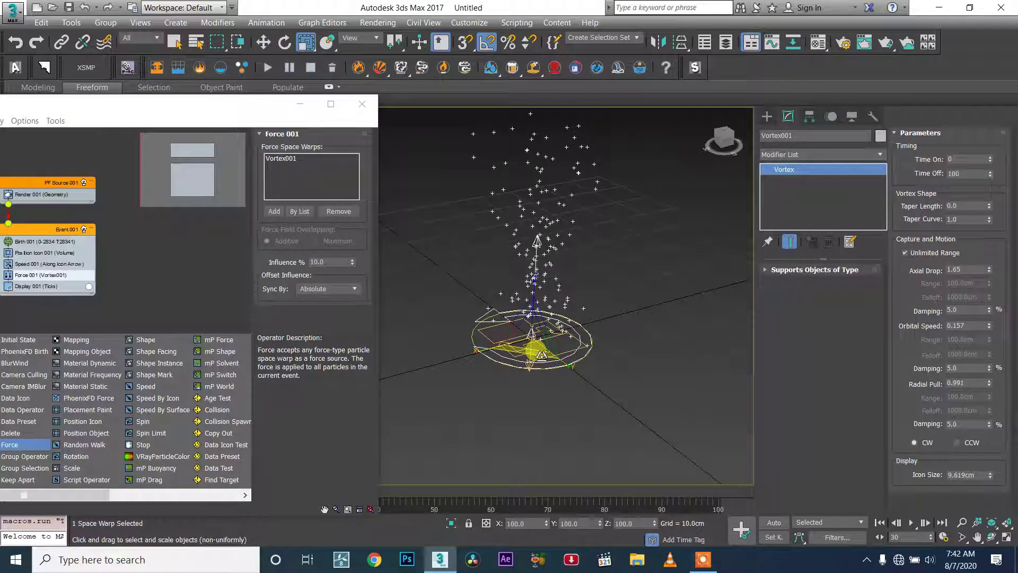
pyautogui.press('r')
pyautogui.press('r')
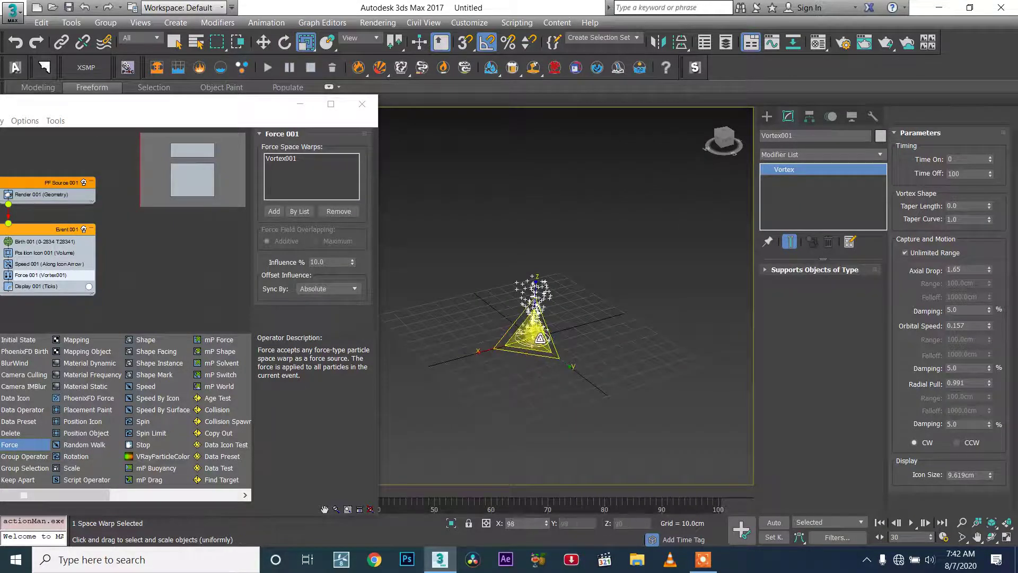
pyautogui.moveTo(557, 337); pyautogui.dragTo(609, 307)
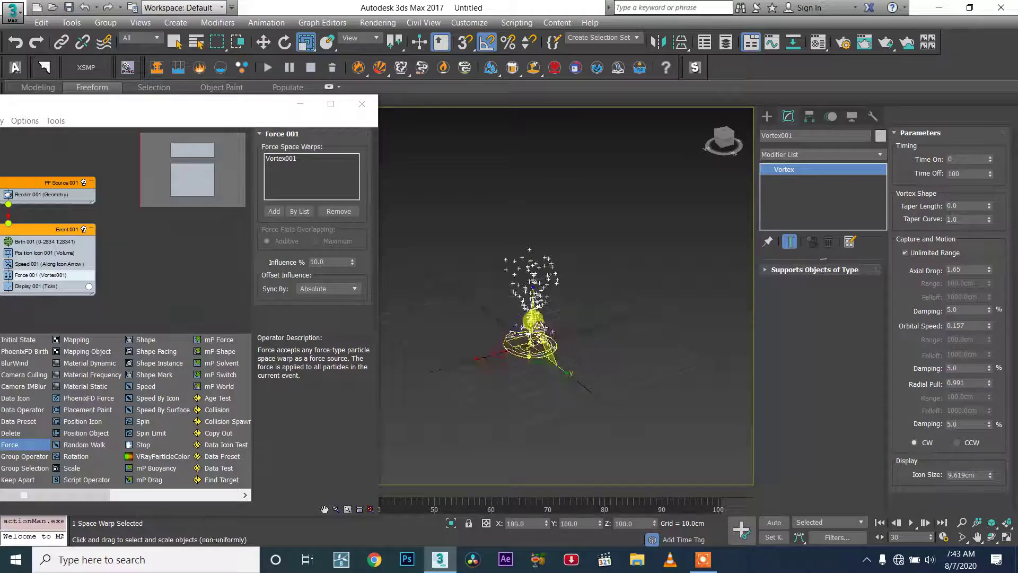
pyautogui.click(557, 342)
# - Select the particle source icon at the column's base and scale it uniformly to about 155%
pyautogui.scroll(2, 530, 371)
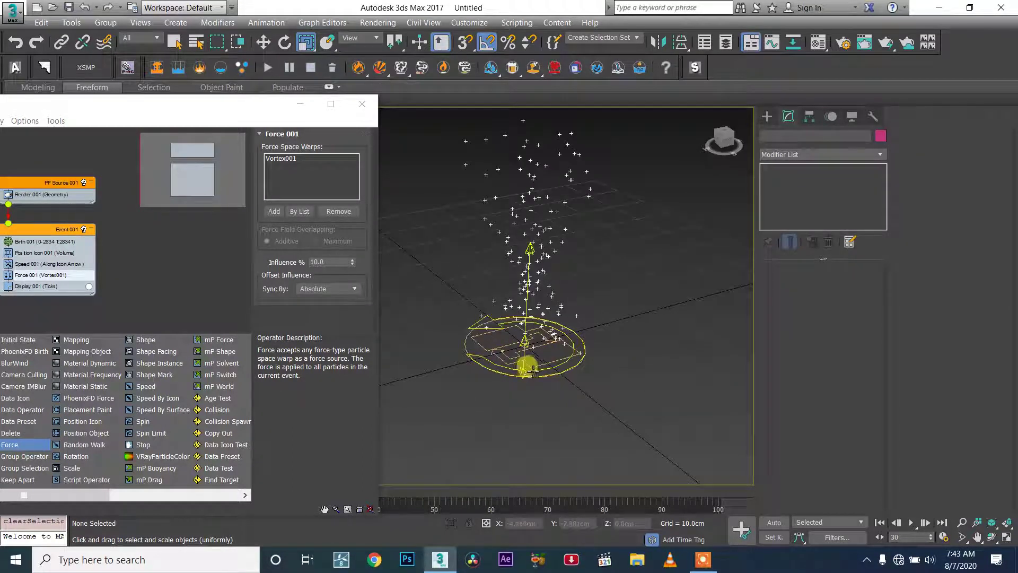
pyautogui.click(539, 342)
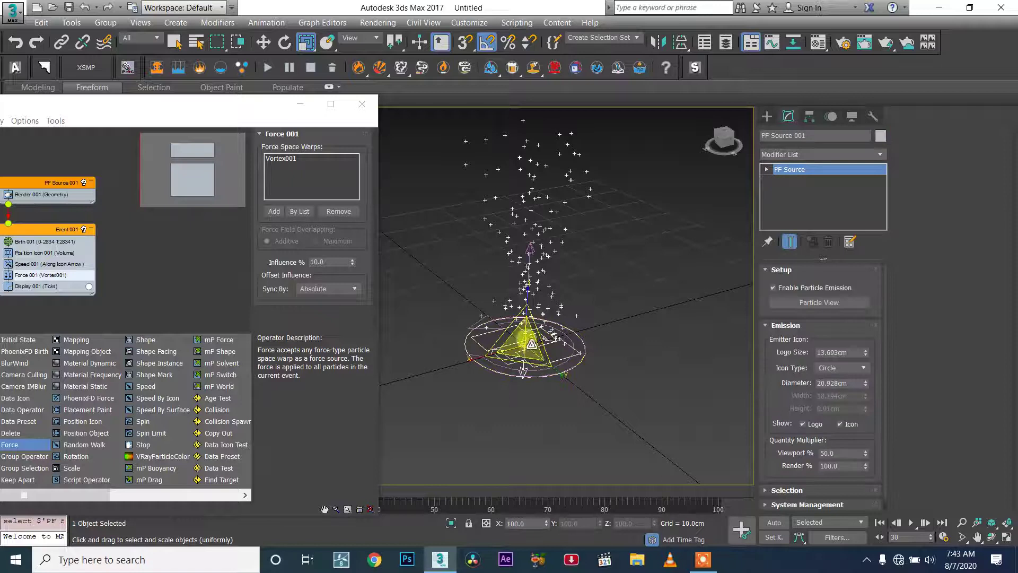
pyautogui.moveTo(560, 332); pyautogui.dragTo(607, 314)
pyautogui.scroll(-3, 572, 242)
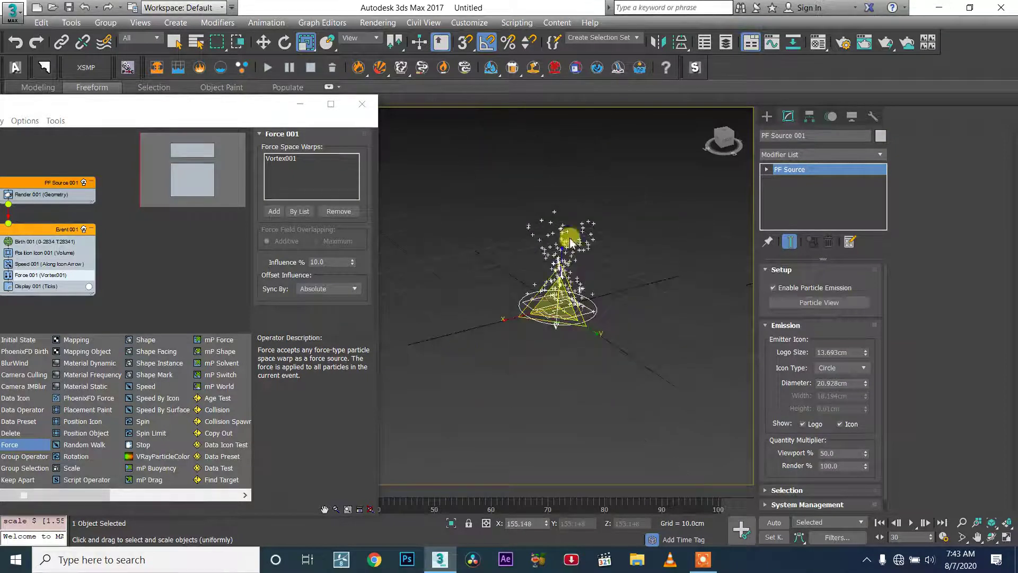
# - Play the animation to review the swirling particle column, and stop it at frame 70
pyautogui.click(520, 485)
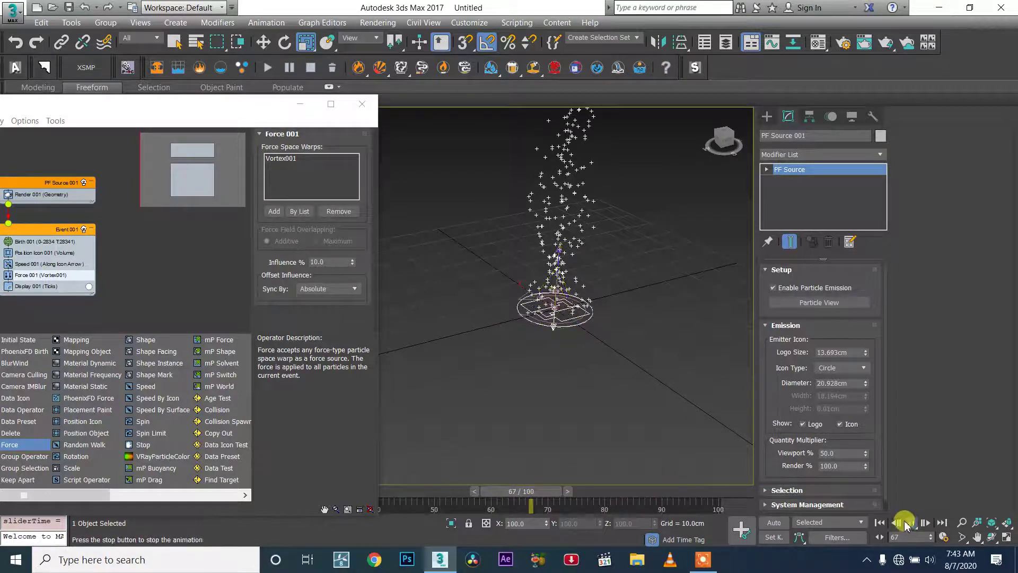
pyautogui.scroll(-4, 682, 423)
pyautogui.scroll(2, 692, 362)
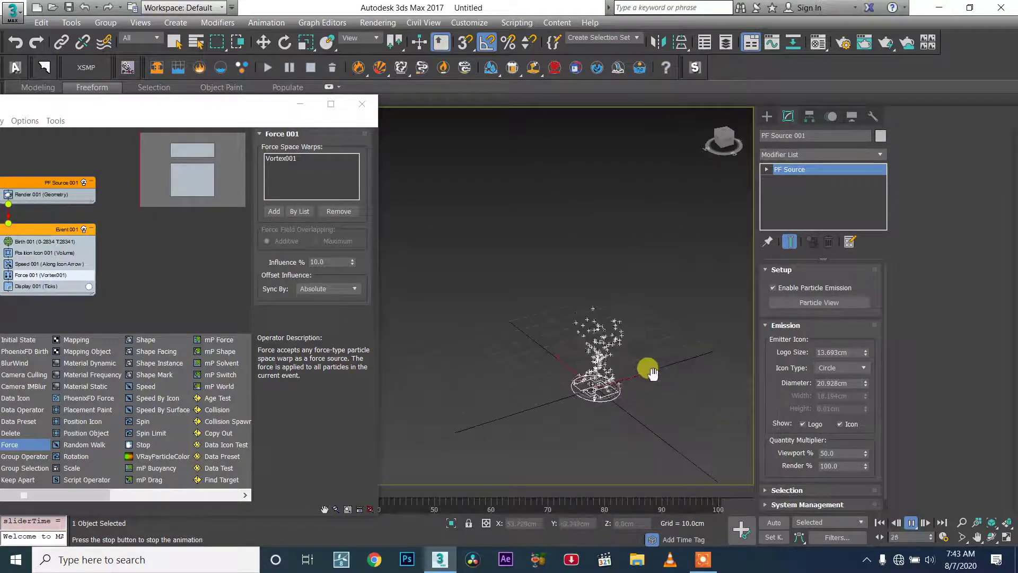
pyautogui.moveTo(616, 395); pyautogui.dragTo(574, 382, button='middle')
pyautogui.press('super')
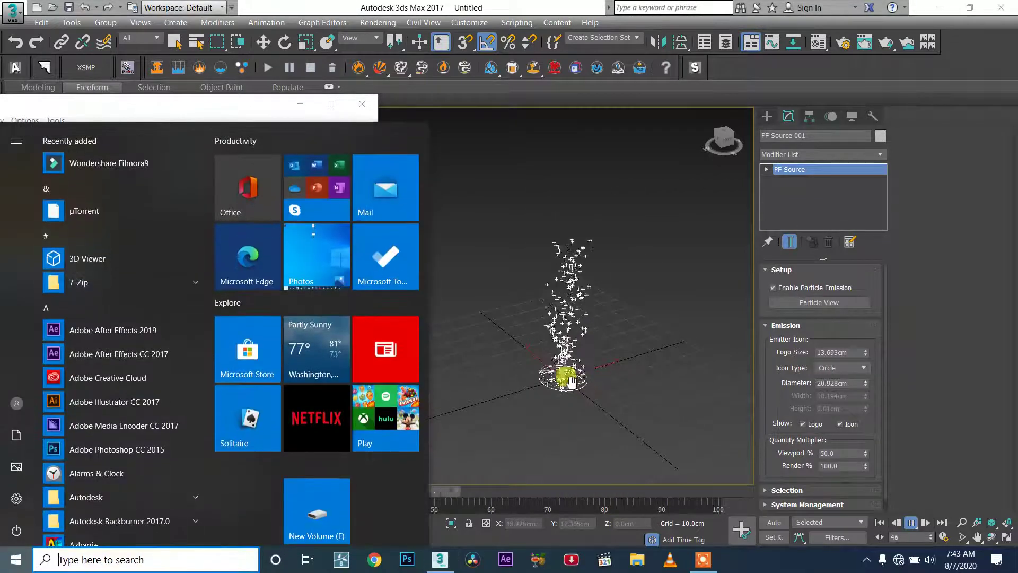
pyautogui.click(577, 430)
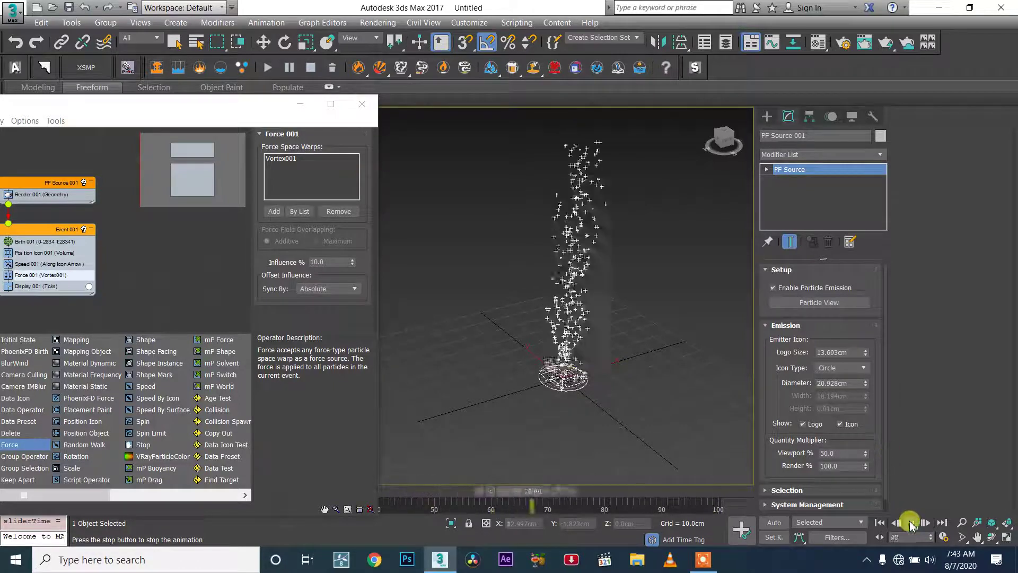
pyautogui.click(910, 524)
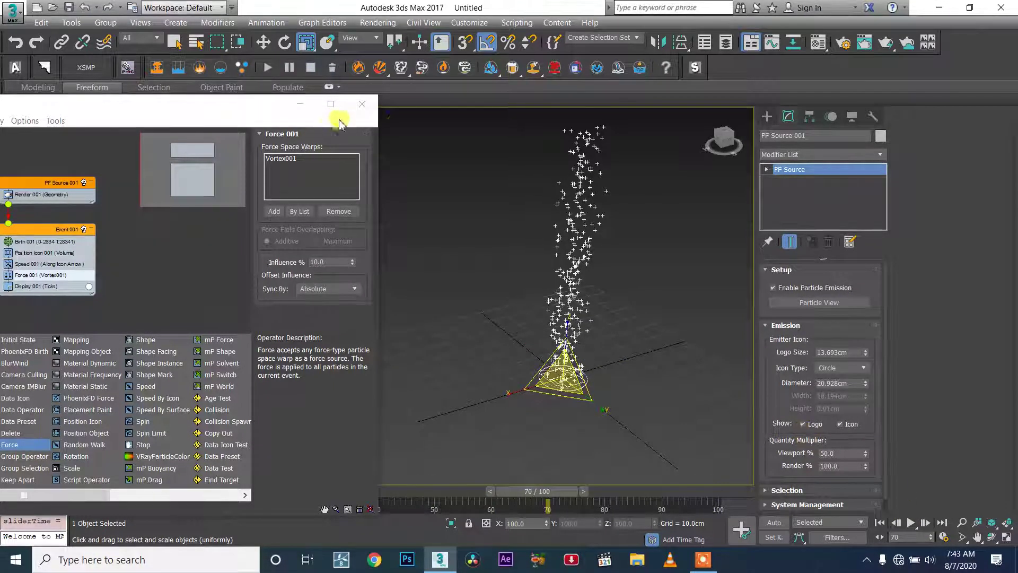
# - Close Particle View and draw a flat standard box about 146 cm long, 141 cm wide and 3 cm high under the particle column
pyautogui.click(362, 104)
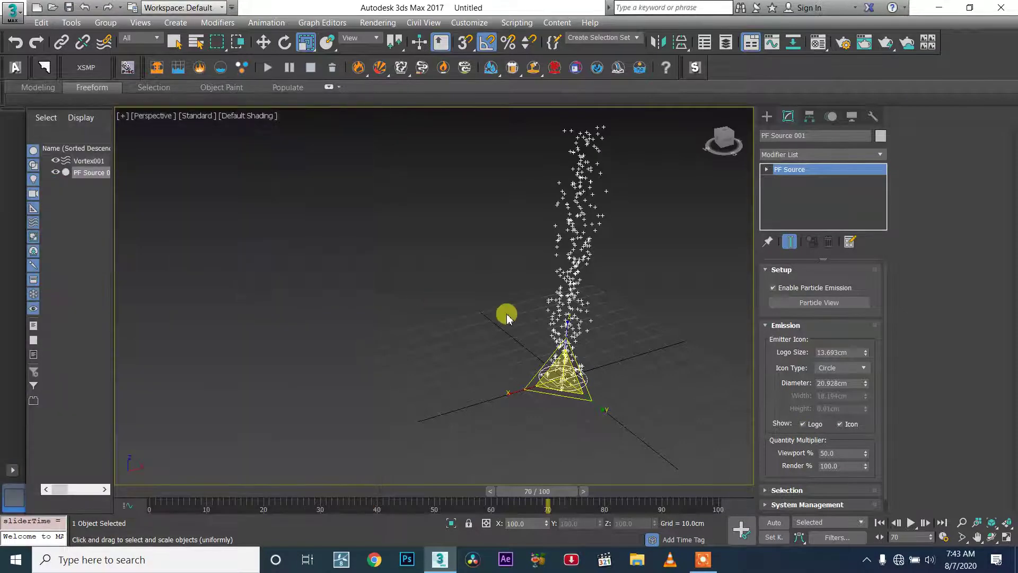
pyautogui.click(768, 117)
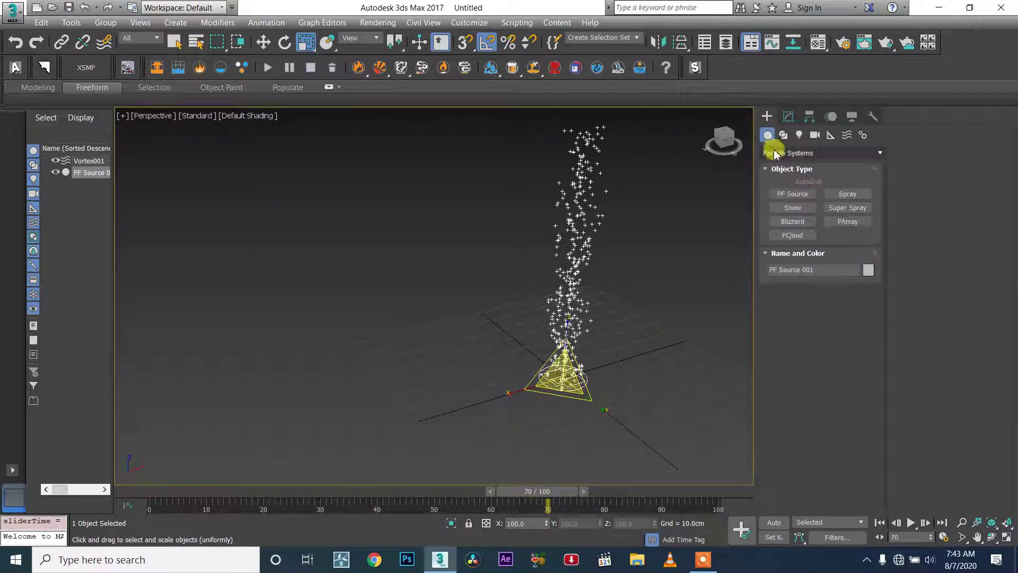
pyautogui.click(774, 153)
pyautogui.click(775, 164)
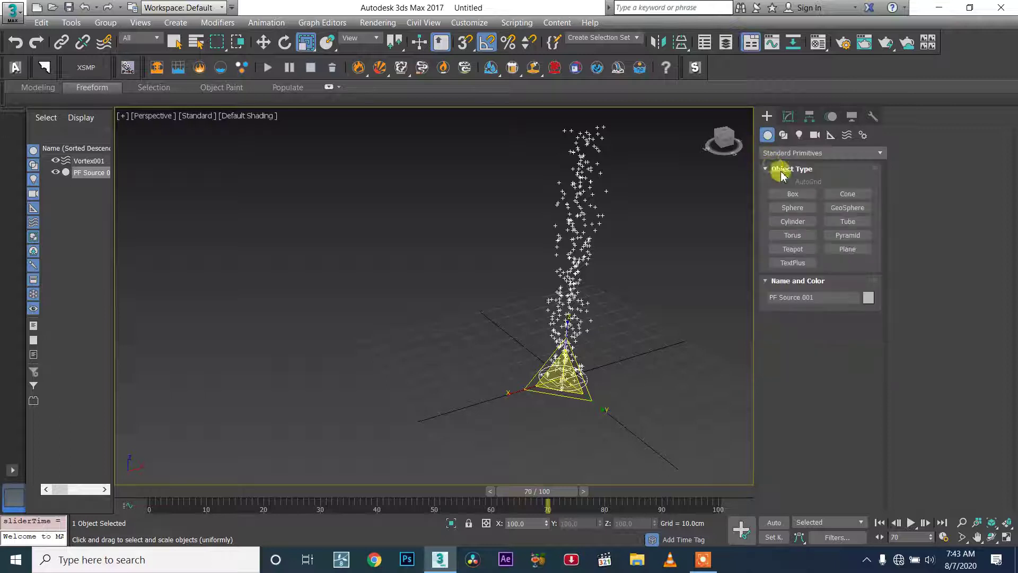
pyautogui.click(793, 194)
pyautogui.keyDown('alt'); pyautogui.moveTo(517, 392); pyautogui.dragTo(245, 223, button='middle'); pyautogui.keyUp('alt')
pyautogui.moveTo(242, 220); pyautogui.dragTo(472, 332)
pyautogui.click(471, 328)
pyautogui.moveTo(353, 279)
pyautogui.keyDown('alt'); pyautogui.mouseDown(button='middle')
pyautogui.moveTo(457, 352)
pyautogui.moveTo(353, 269)
pyautogui.mouseUp(button='middle'); pyautogui.keyUp('alt')
pyautogui.scroll(3, 346, 258)
pyautogui.scroll(-2, 355, 258)
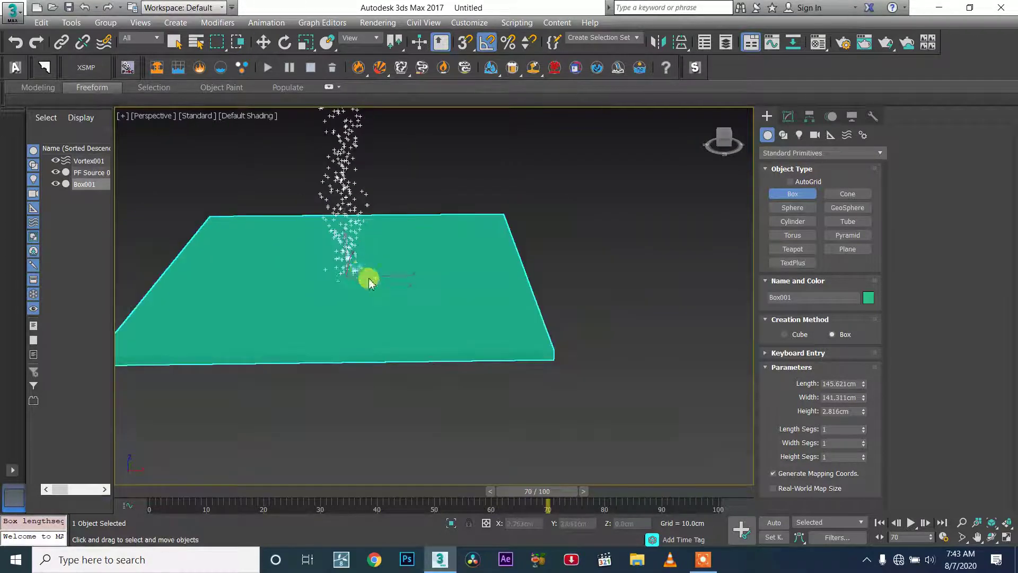
# - Move the box down to about Z -2.06 cm so it sits beneath the particle emitter
pyautogui.press('w')
pyautogui.moveTo(342, 234); pyautogui.dragTo(346, 241)
pyautogui.keyDown('alt'); pyautogui.moveTo(350, 245); pyautogui.dragTo(381, 276, button='middle'); pyautogui.keyUp('alt')
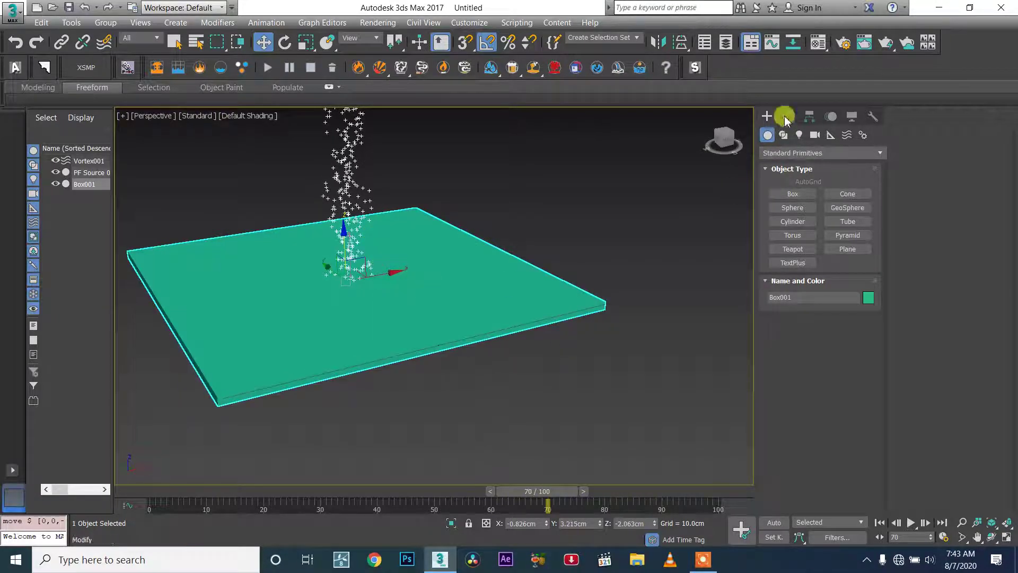
# - Assign a Gradient map to the diffuse color of the first material slot and return to the parent material
pyautogui.click(811, 47)
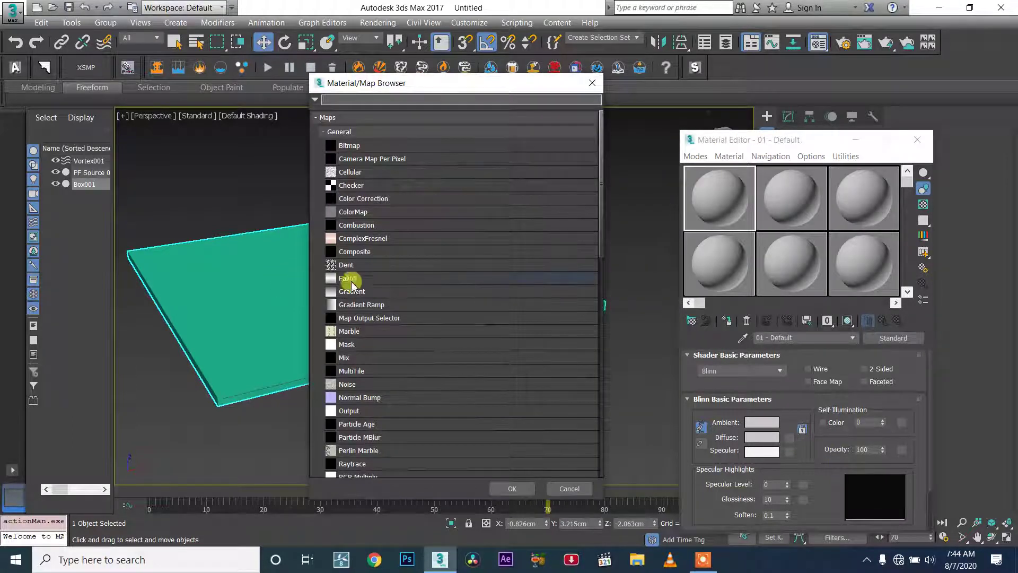
pyautogui.doubleClick(375, 293)
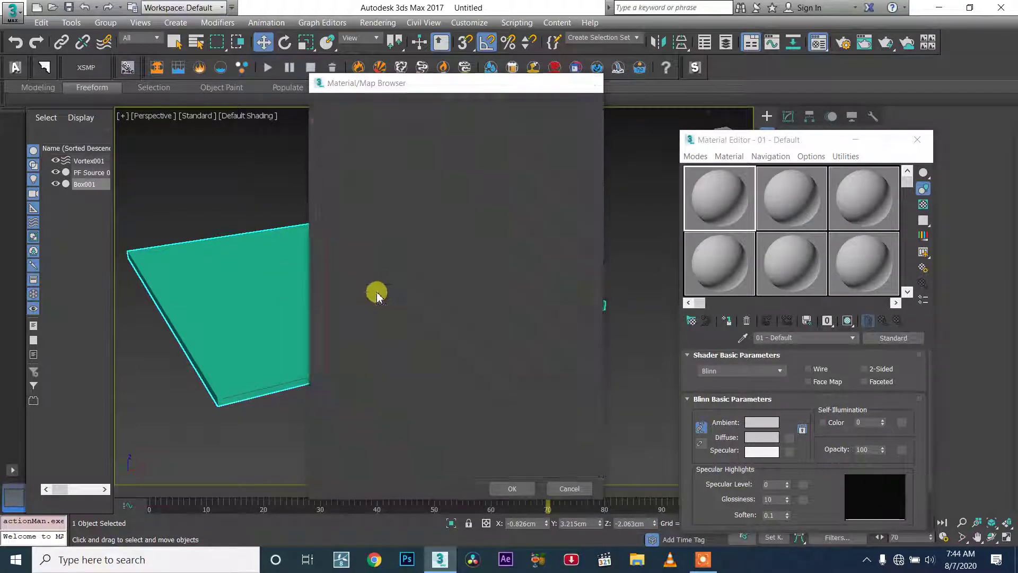
pyautogui.moveTo(861, 488); pyautogui.dragTo(850, 459)
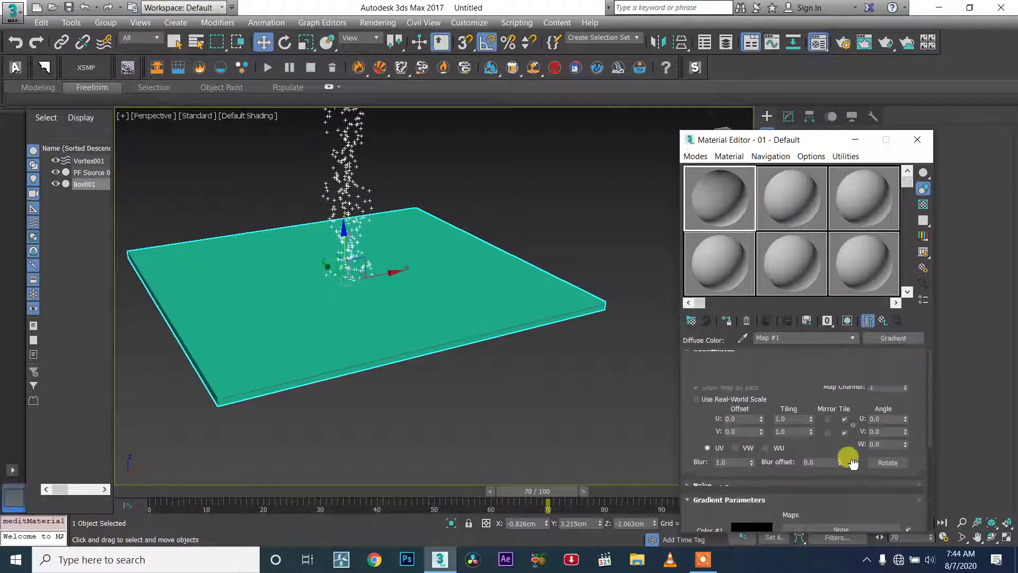
pyautogui.click(882, 321)
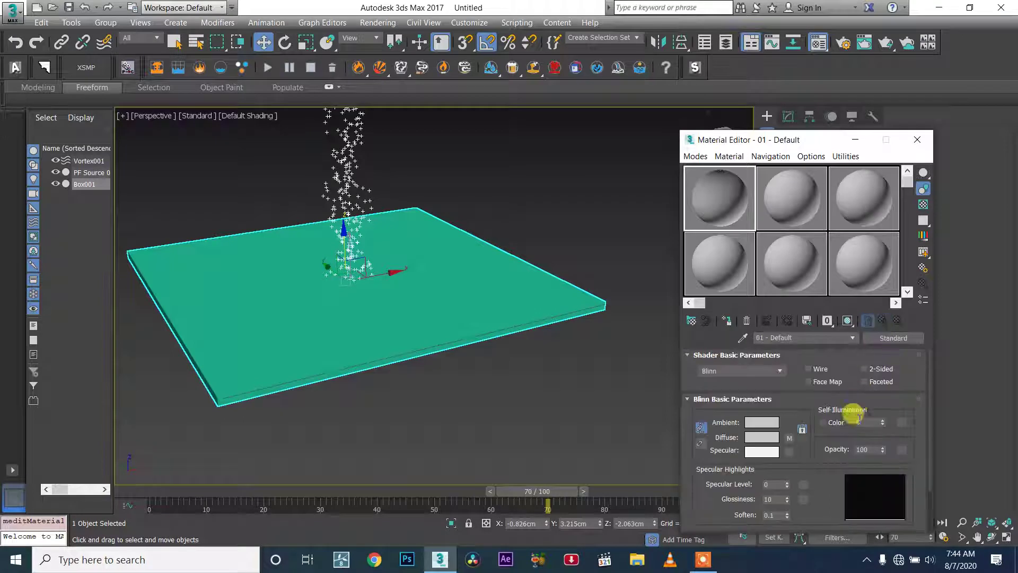
# - Set the diffuse Gradient map's type to Radial and apply the material to the box with its texture shown in the viewport
pyautogui.moveTo(827, 475); pyautogui.dragTo(824, 351)
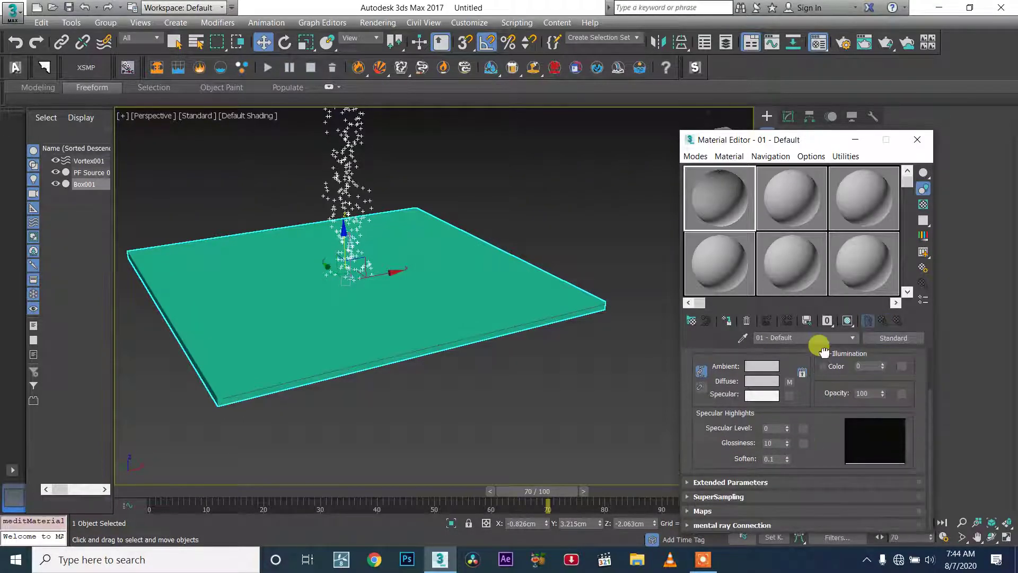
pyautogui.click(791, 383)
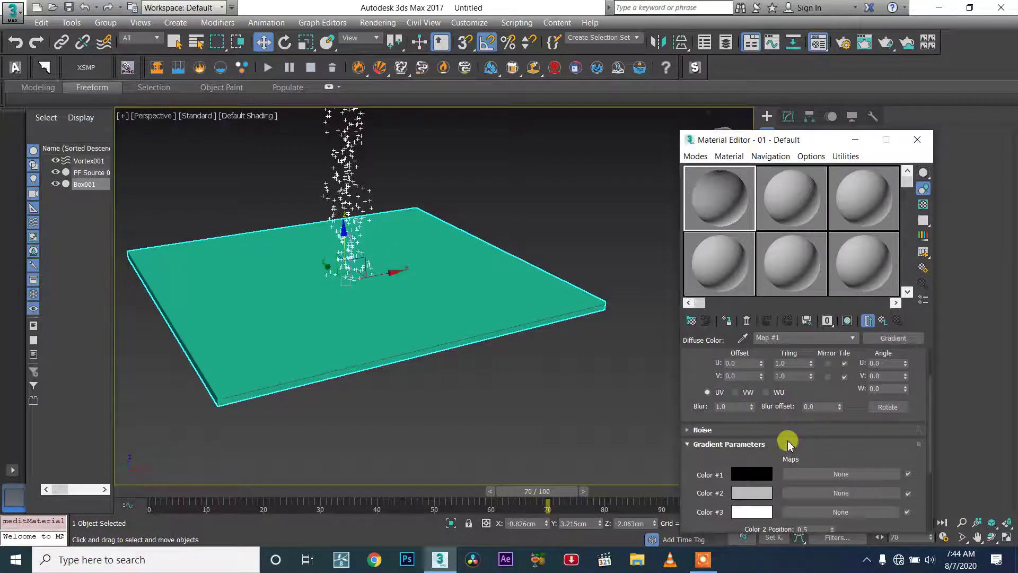
pyautogui.moveTo(786, 444); pyautogui.dragTo(800, 318)
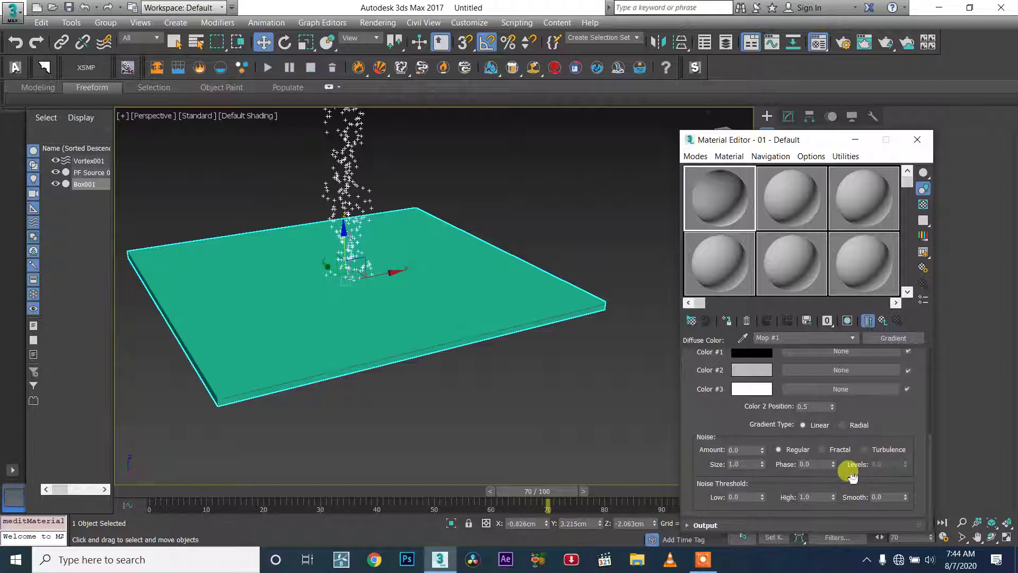
pyautogui.click(857, 425)
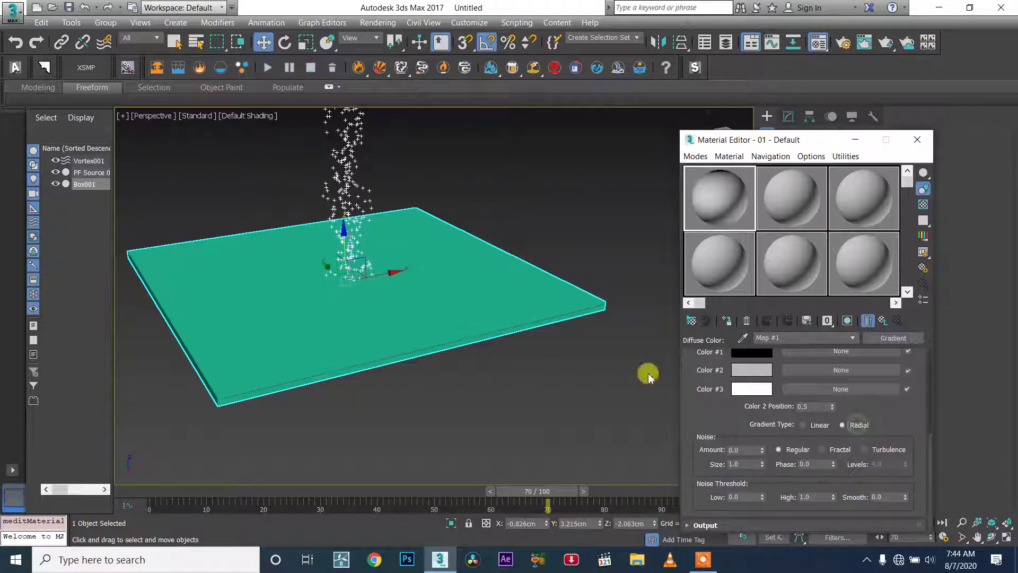
pyautogui.moveTo(512, 291); pyautogui.dragTo(513, 290)
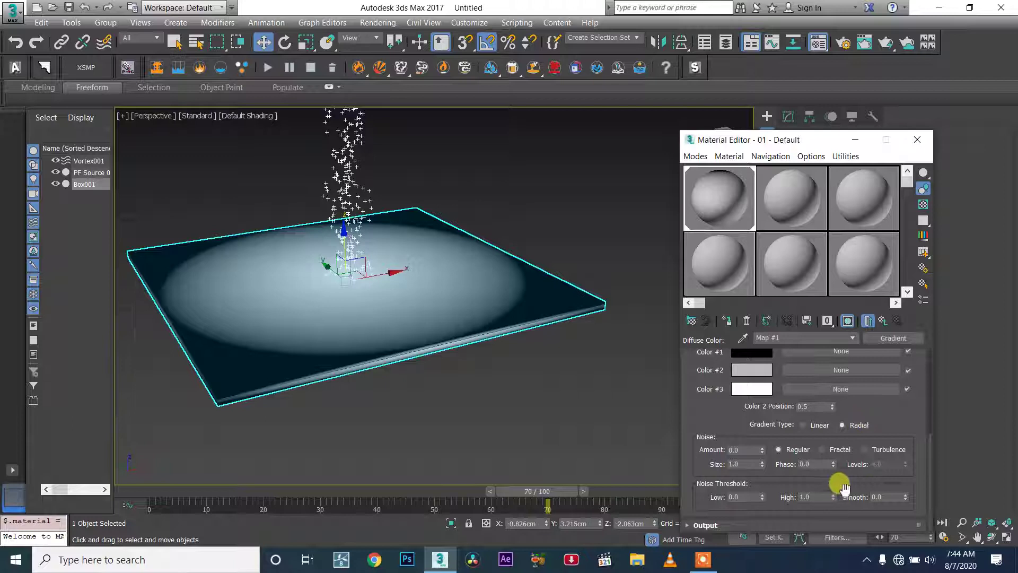
# - Switch the gradient type to Linear for comparison and back to Radial
pyautogui.scroll(1, 843, 485)
pyautogui.click(817, 442)
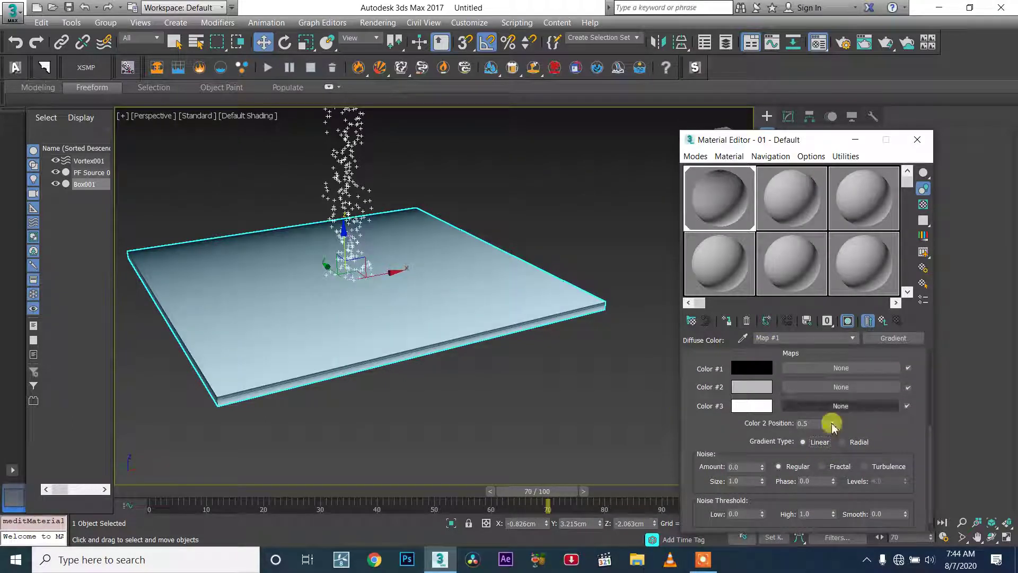
pyautogui.click(859, 442)
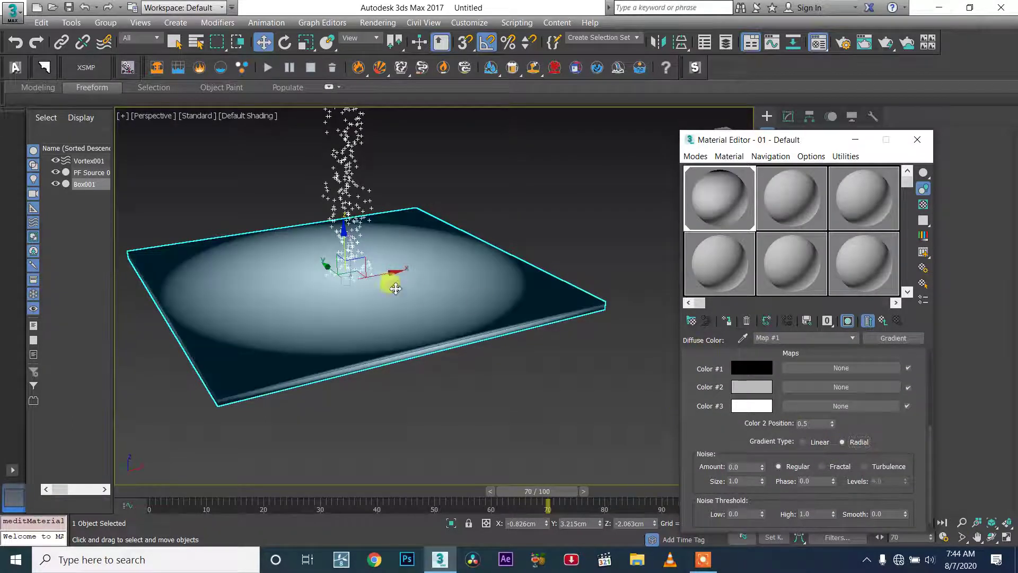
# - Adjust the gradient's Color 2 Position to 0.71
pyautogui.scroll(2, 396, 288)
pyautogui.scroll(-1, 862, 435)
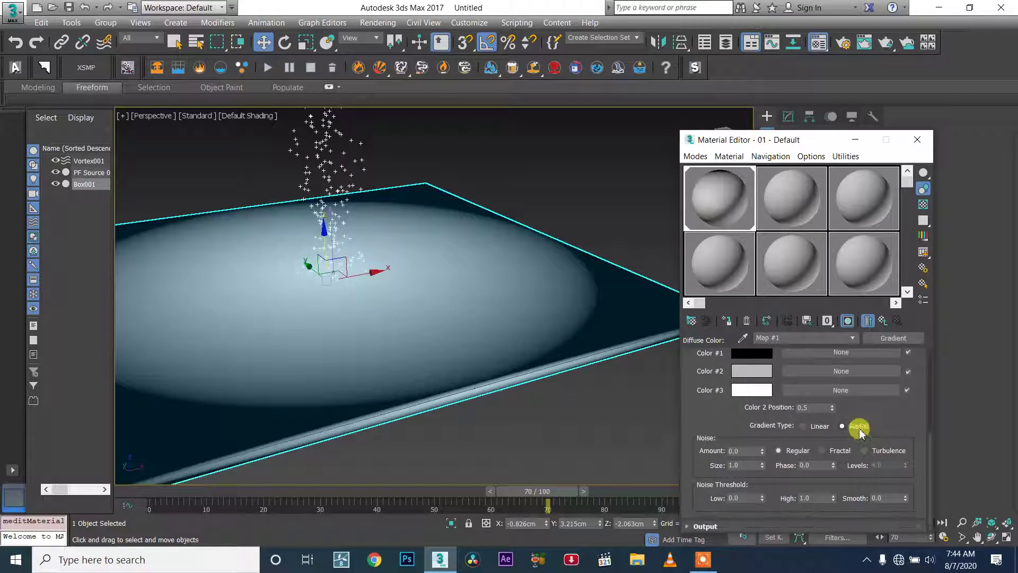
pyautogui.moveTo(832, 409); pyautogui.dragTo(825, 374)
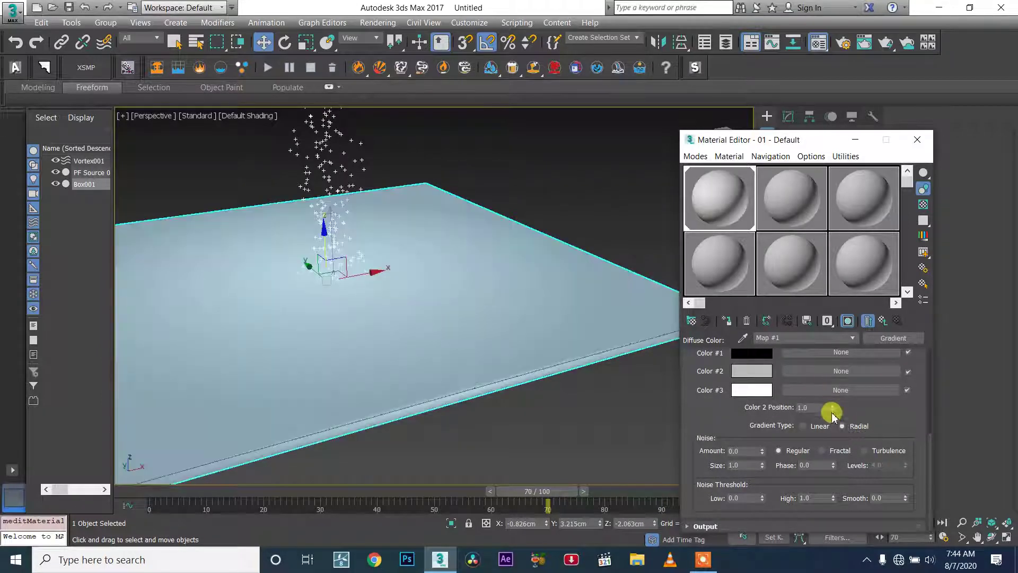
pyautogui.click(833, 412)
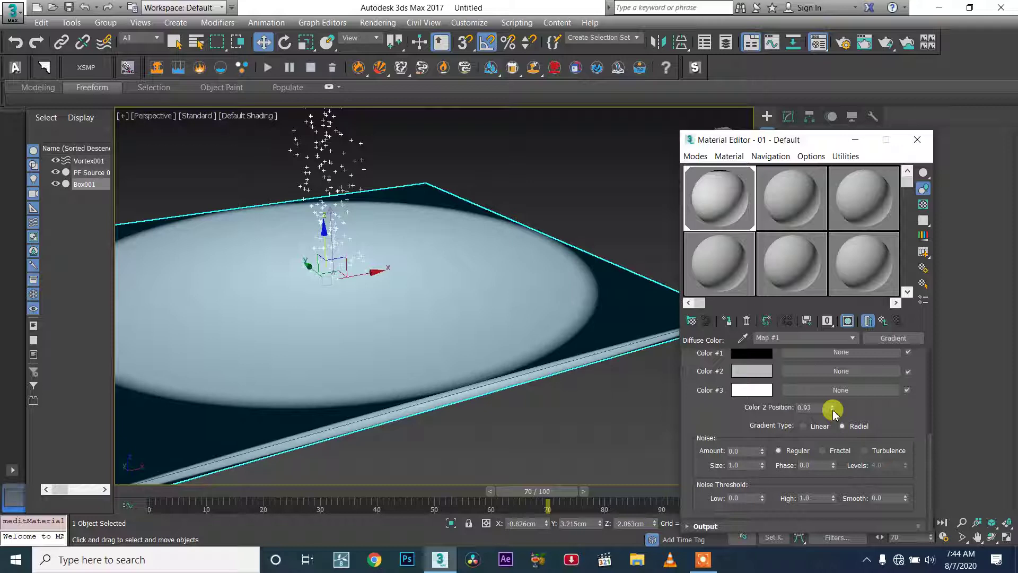
pyautogui.click(832, 412)
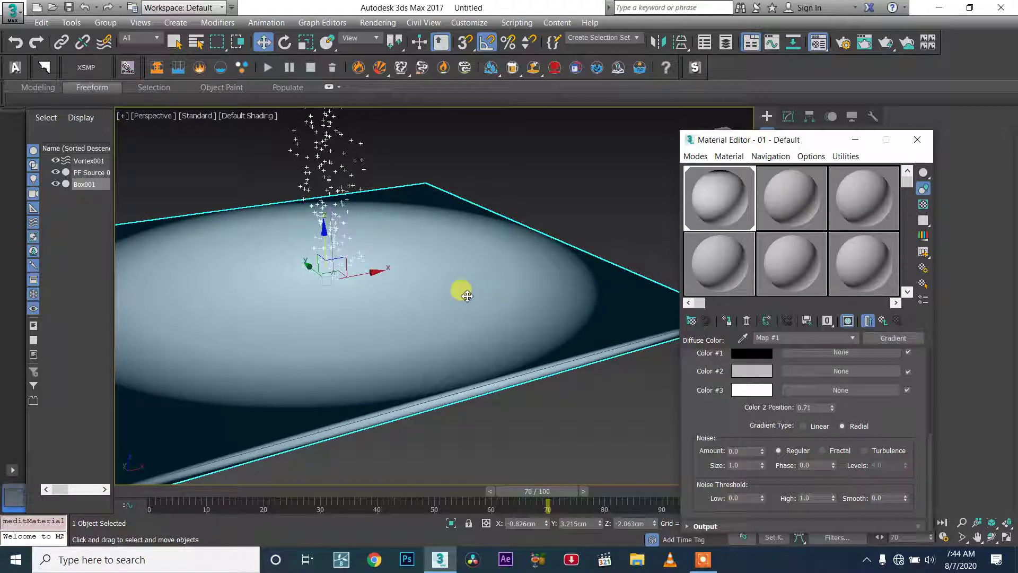
# - Scale the box down uniformly to about 33% around the base of the particle column
pyautogui.scroll(-2, 356, 296)
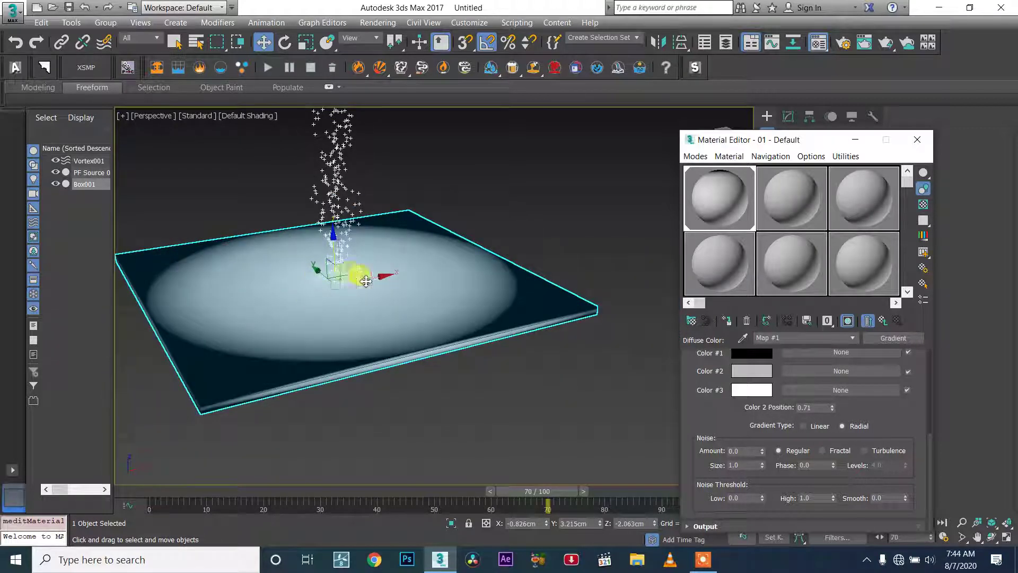
pyautogui.press('e')
pyautogui.press('r')
pyautogui.scroll(-1, 337, 290)
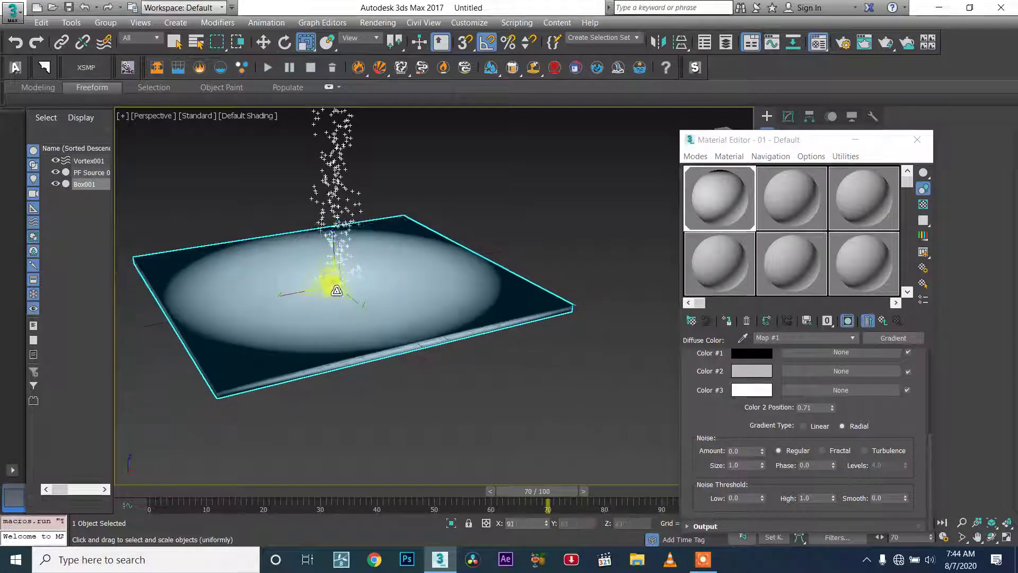
pyautogui.scroll(-6, 336, 290)
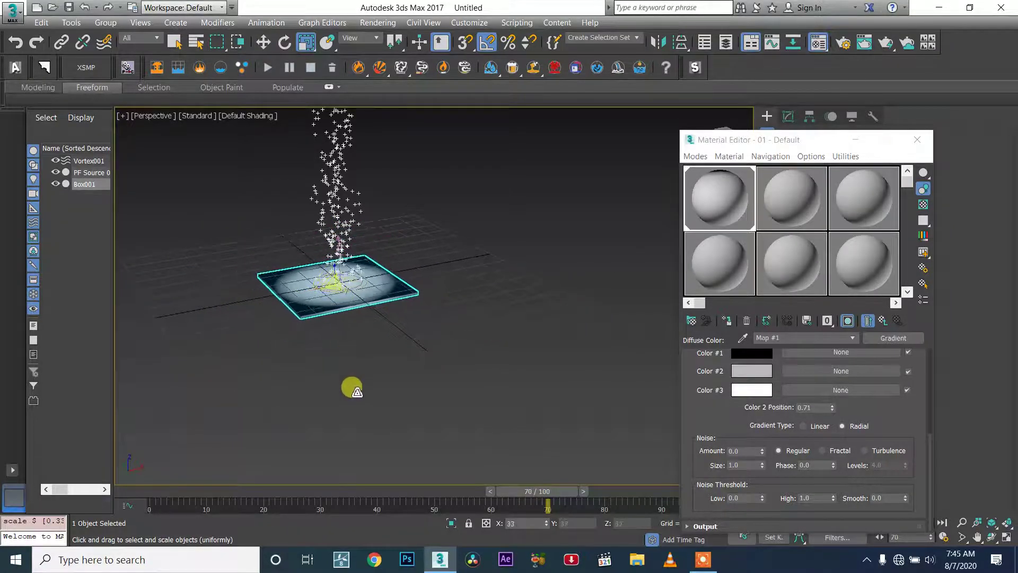
# - Move the box beneath the base of the particle column to about X 0.29, Y 0.91, Z -2.06 cm, and close the Material Editor
pyautogui.scroll(8, 340, 297)
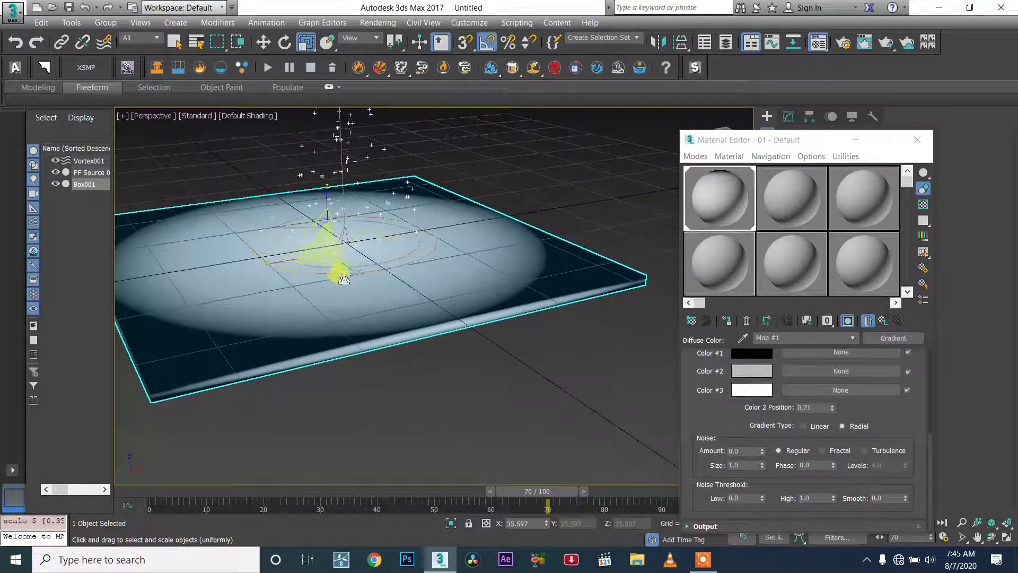
pyautogui.press('super')
pyautogui.press('super')
pyautogui.moveTo(435, 359); pyautogui.dragTo(411, 381, button='middle')
pyautogui.moveTo(411, 381); pyautogui.dragTo(384, 393)
pyautogui.moveTo(384, 393)
pyautogui.keyDown('alt'); pyautogui.mouseDown(button='middle')
pyautogui.moveTo(375, 402)
pyautogui.moveTo(395, 408)
pyautogui.moveTo(398, 385)
pyautogui.mouseUp(button='middle'); pyautogui.keyUp('alt')
pyautogui.press('w')
pyautogui.moveTo(395, 362); pyautogui.dragTo(404, 367)
pyautogui.keyDown('alt'); pyautogui.moveTo(404, 367); pyautogui.dragTo(416, 409, button='middle'); pyautogui.keyUp('alt')
pyautogui.scroll(-2, 423, 312)
pyautogui.scroll(-3, 423, 311)
pyautogui.scroll(3, 344, 323)
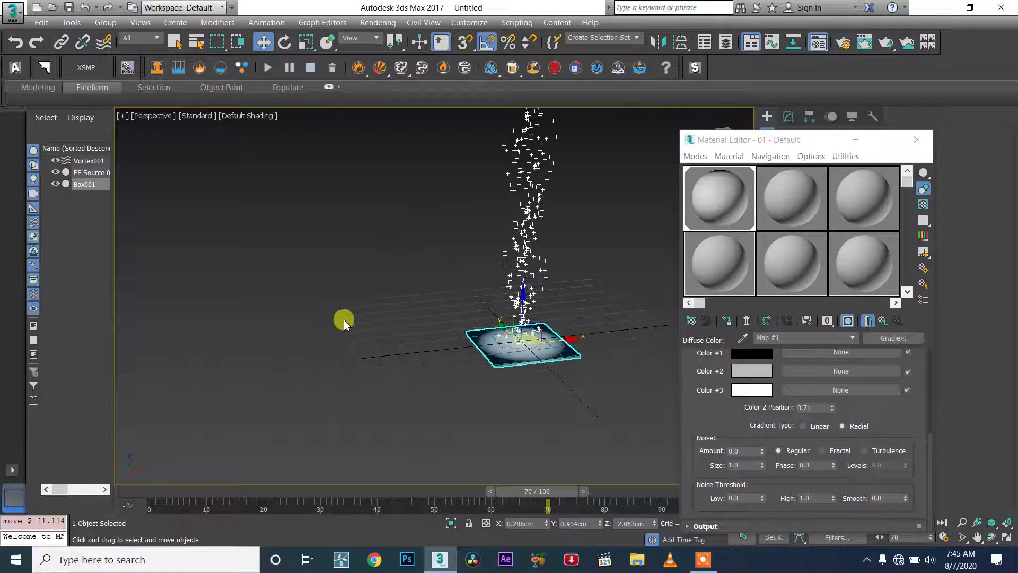
pyautogui.scroll(-1, 344, 322)
pyautogui.click(916, 140)
# - Place a PhoenixFD PHXSource helper on the ground beside the box and add the box as its emitter node
pyautogui.click(761, 117)
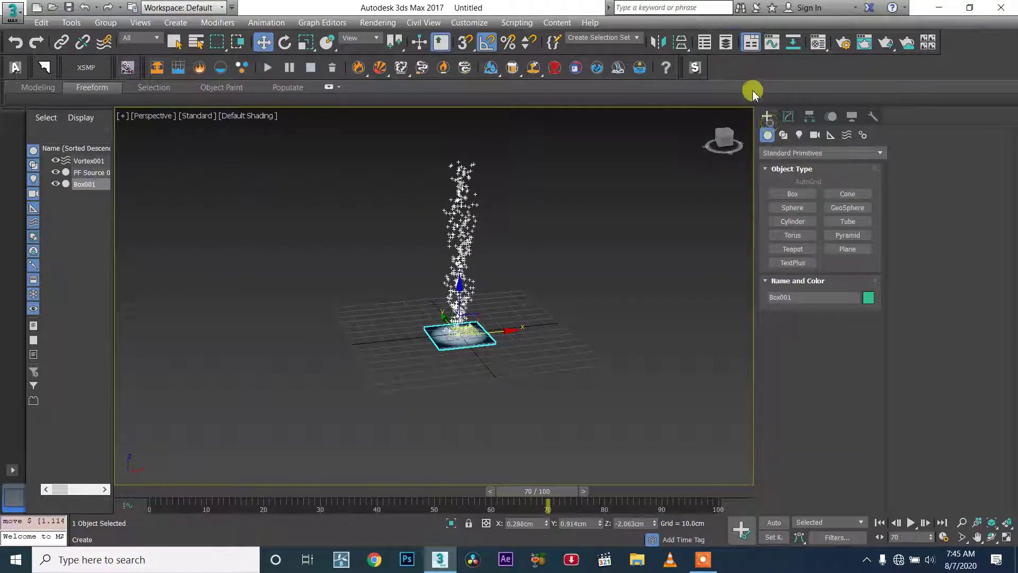
pyautogui.scroll(2, 511, 341)
pyautogui.scroll(2, 511, 341)
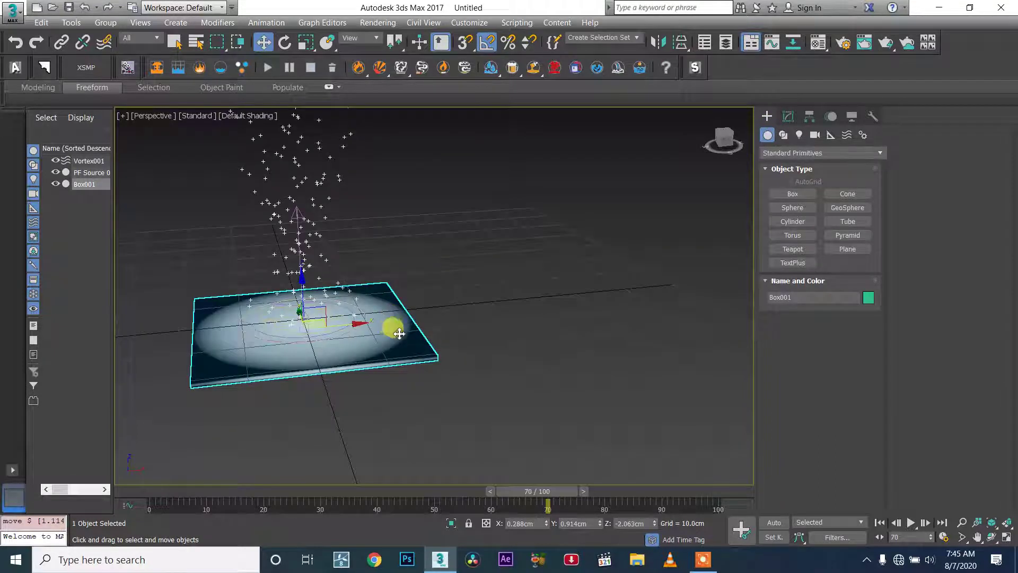
pyautogui.keyDown('alt'); pyautogui.moveTo(382, 350); pyautogui.dragTo(425, 315, button='middle'); pyautogui.keyUp('alt')
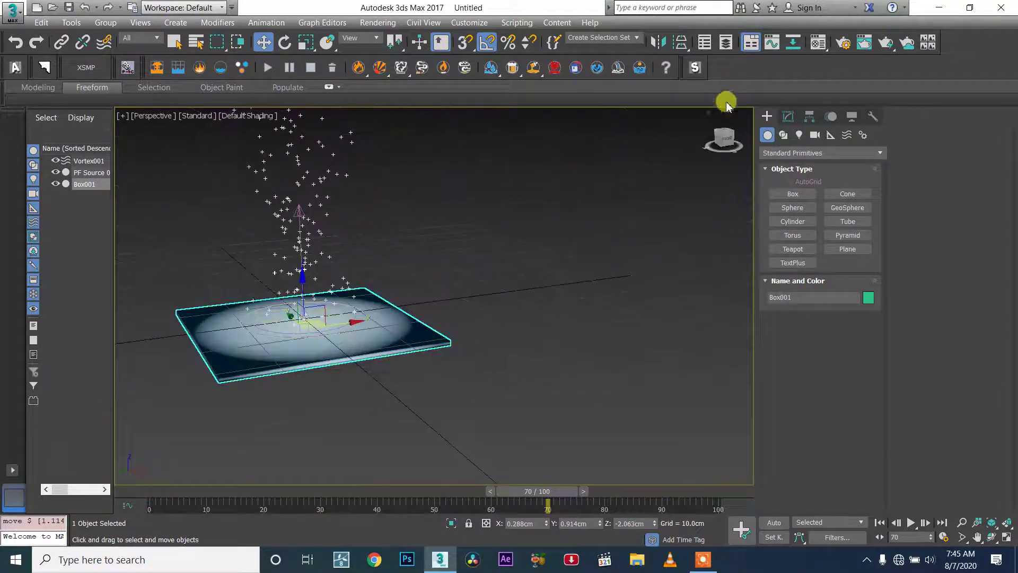
pyautogui.click(785, 153)
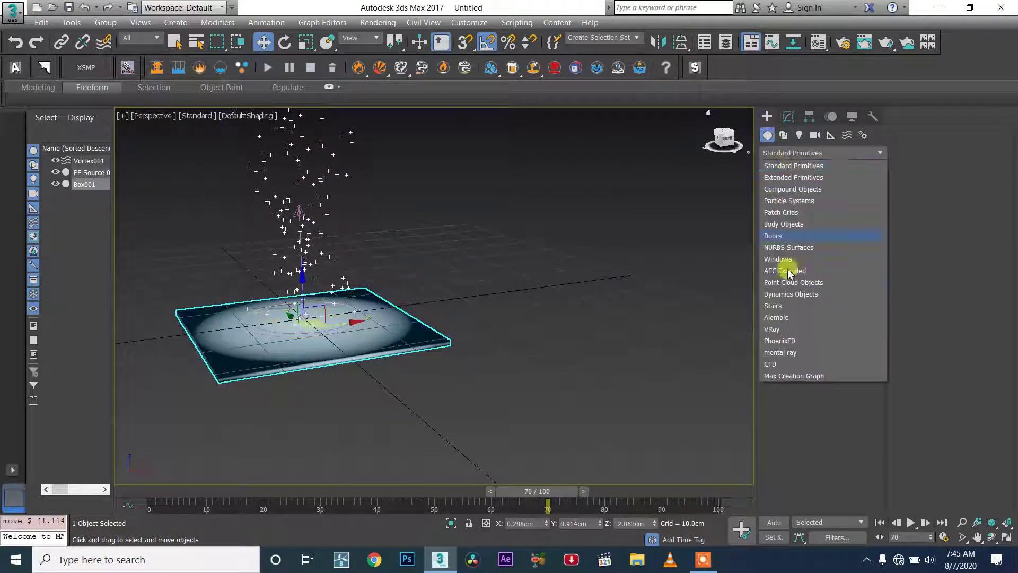
pyautogui.click(847, 136)
pyautogui.click(830, 136)
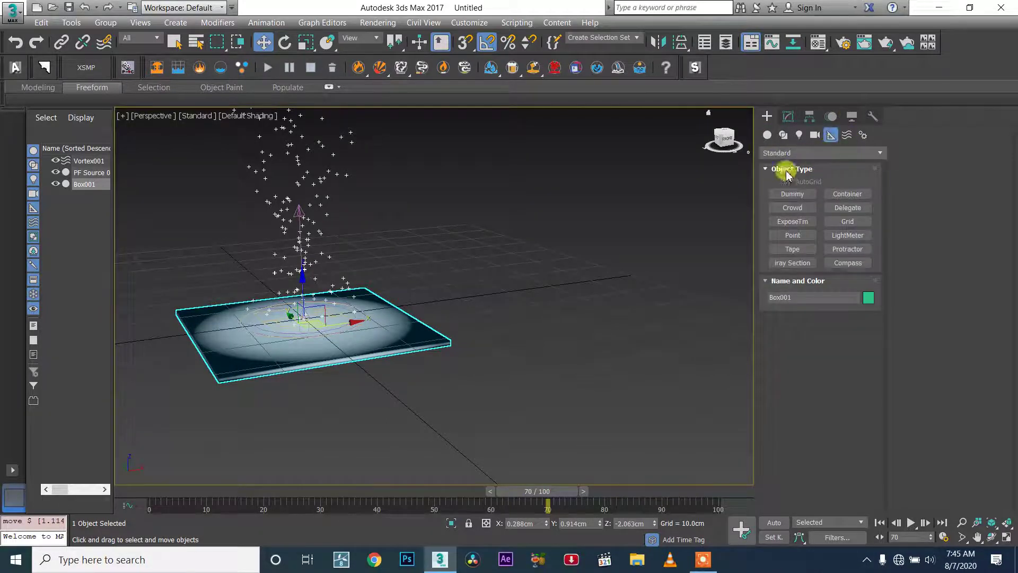
pyautogui.click(785, 152)
pyautogui.click(779, 268)
pyautogui.click(792, 194)
pyautogui.click(594, 316)
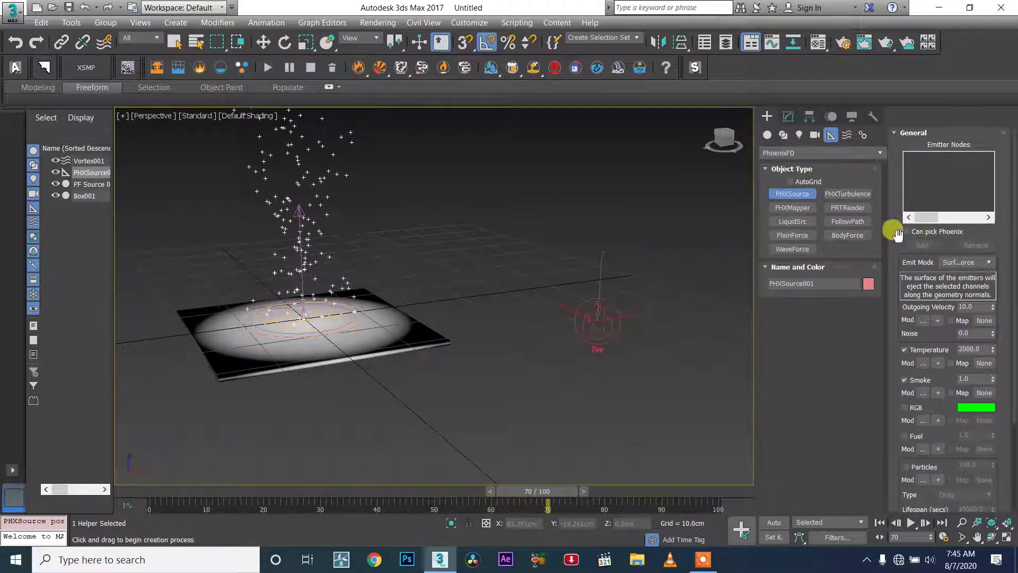
pyautogui.click(787, 116)
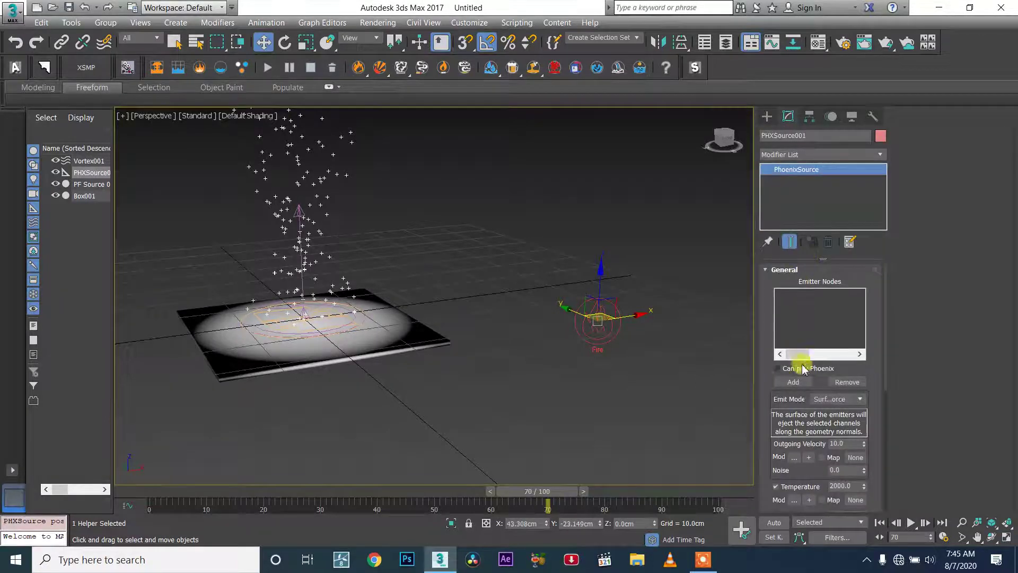
pyautogui.click(409, 335)
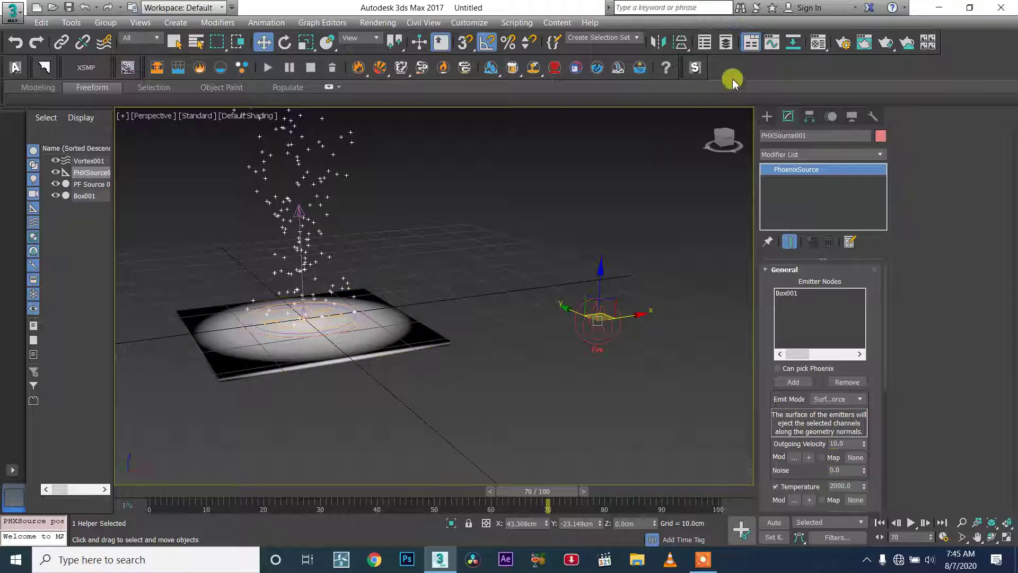
# - Copy the material's diffuse Gradient map, paste it as an instance into the source's Outgoing Velocity map, and set that velocity to 100
pyautogui.click(816, 42)
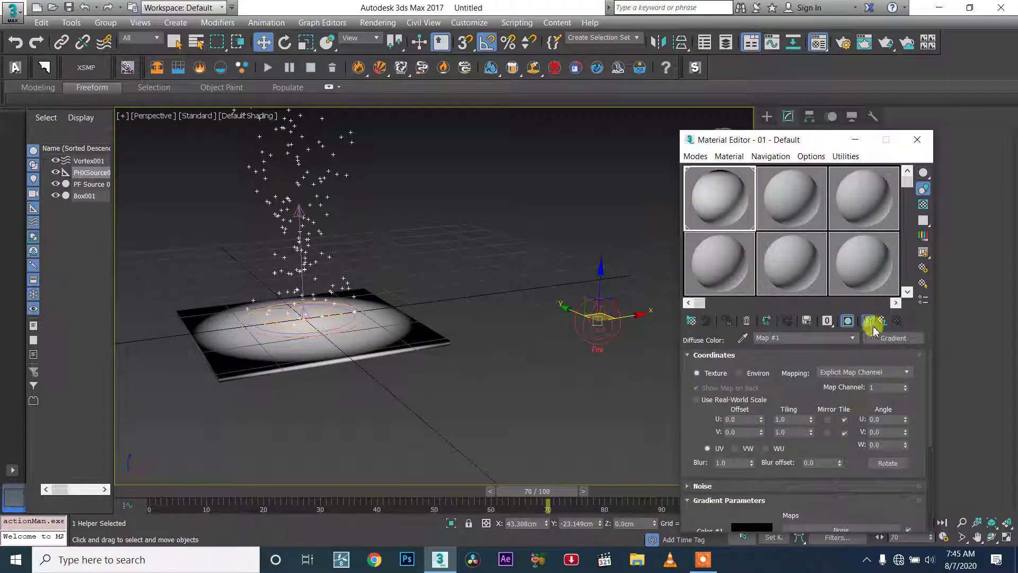
pyautogui.click(883, 322)
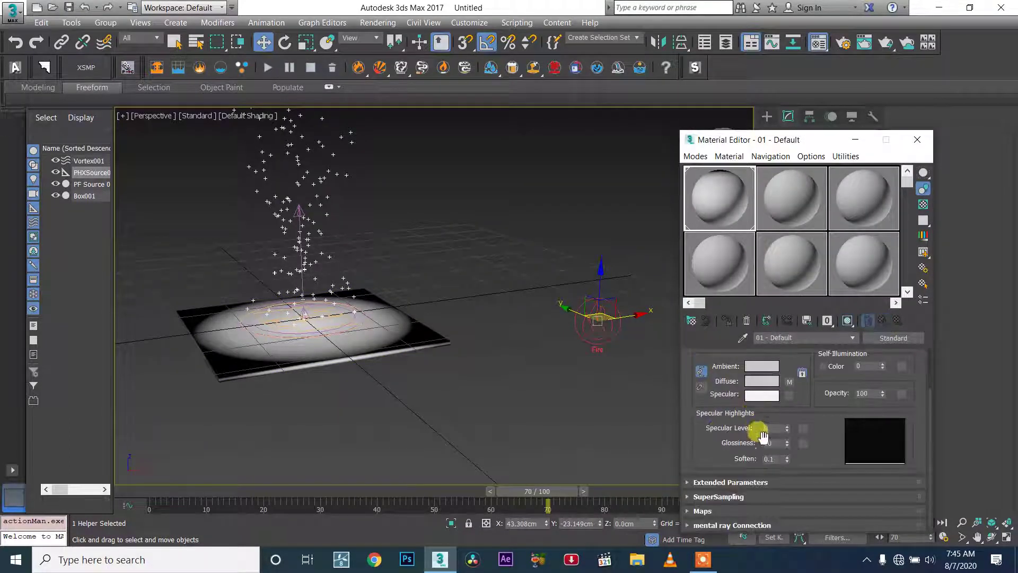
pyautogui.rightClick(790, 383)
pyautogui.click(823, 400)
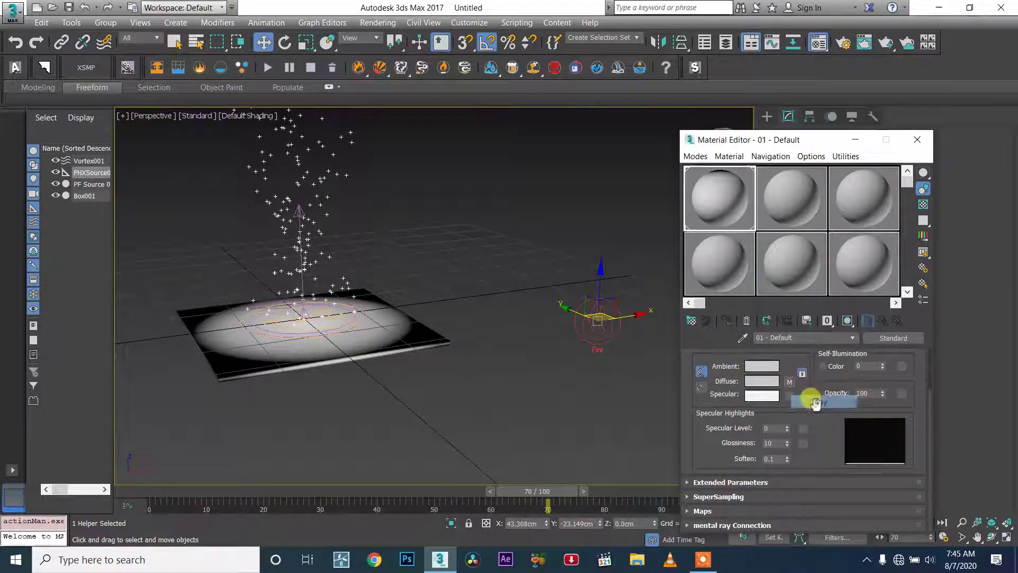
pyautogui.click(921, 139)
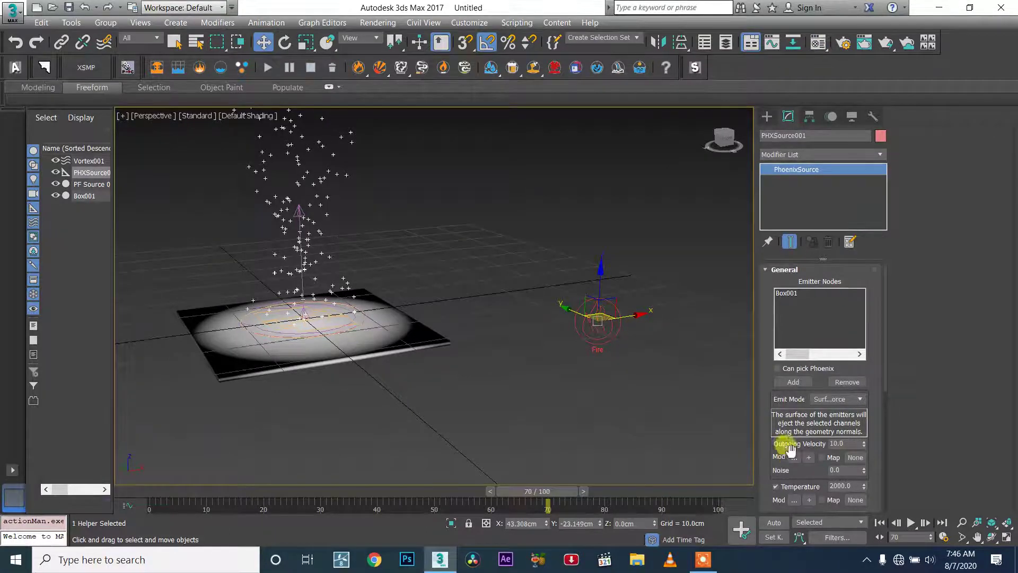
pyautogui.rightClick(849, 459)
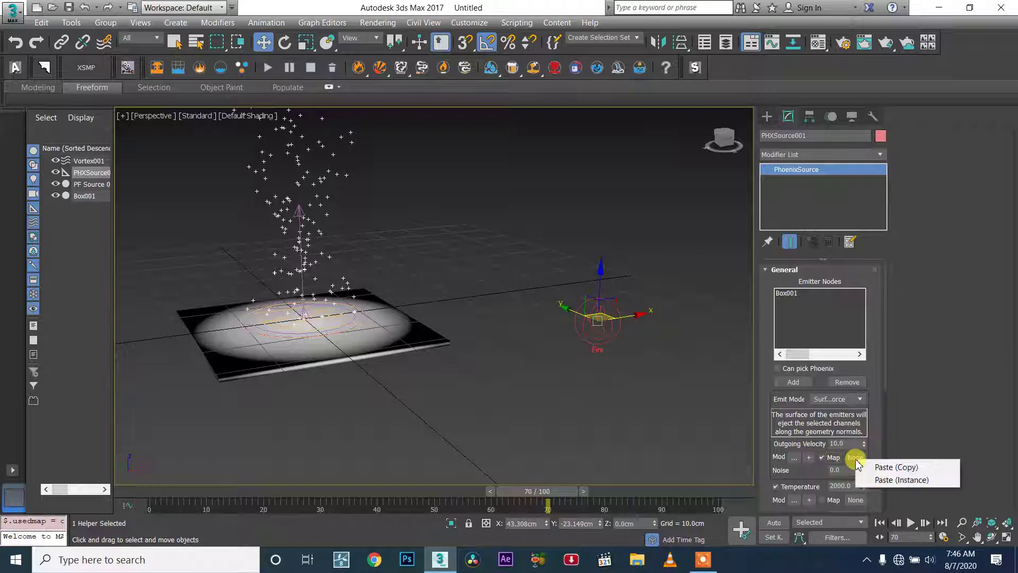
pyautogui.click(883, 480)
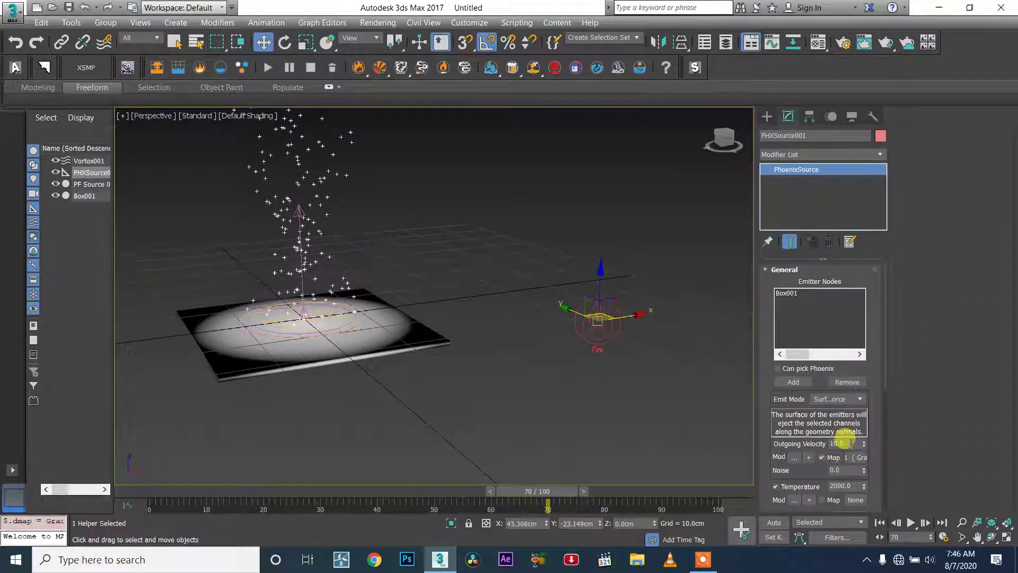
pyautogui.doubleClick(847, 443)
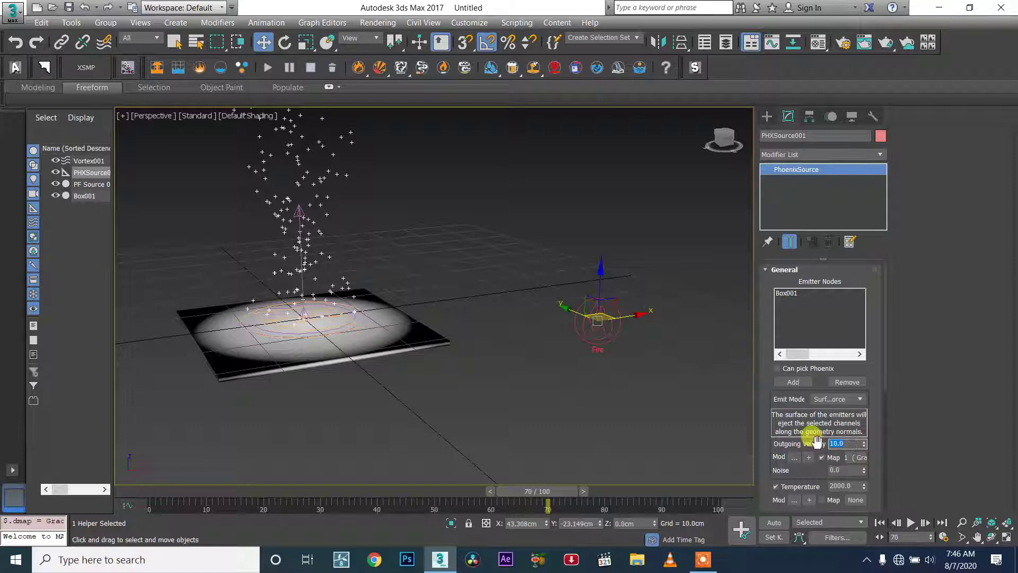
pyautogui.keyDown('alt'); pyautogui.moveTo(576, 346); pyautogui.dragTo(537, 419, button='middle'); pyautogui.keyUp('alt')
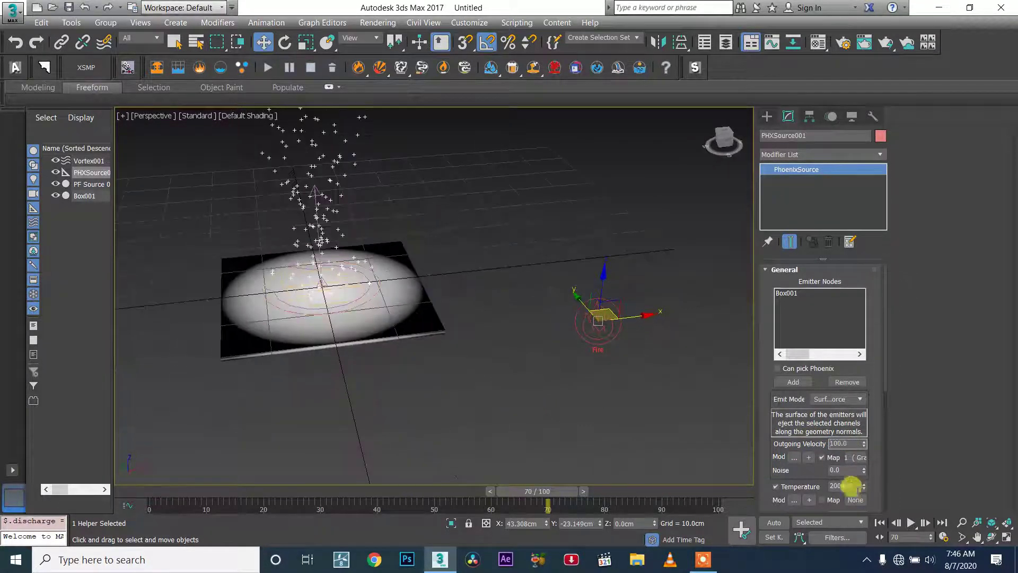
# - Disable the fire source's Temperature channel and enable its Fuel channel at 1.0
pyautogui.moveTo(813, 469); pyautogui.dragTo(829, 429)
pyautogui.moveTo(808, 470); pyautogui.dragTo(817, 417)
pyautogui.click(792, 480)
pyautogui.click(800, 394)
pyautogui.moveTo(817, 410); pyautogui.dragTo(824, 351)
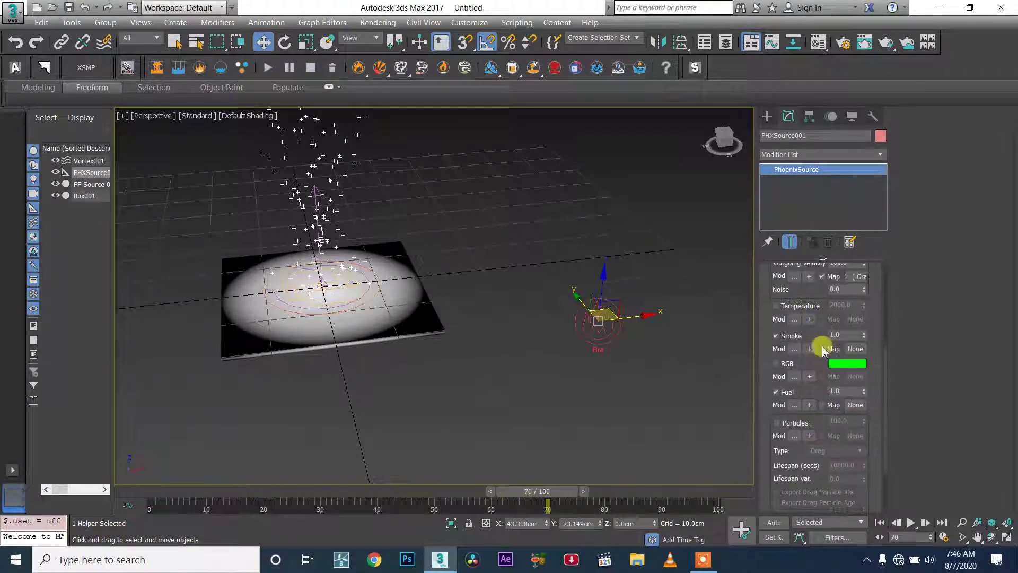
pyautogui.moveTo(816, 422); pyautogui.dragTo(812, 404)
# - Create a PhoenixFD FireSmokeSim grid around the box and particle column, about 96 by 100 cm and 90 cm high
pyautogui.keyDown('alt'); pyautogui.moveTo(318, 313); pyautogui.dragTo(322, 274, button='middle'); pyautogui.keyUp('alt')
pyautogui.moveTo(432, 321); pyautogui.dragTo(536, 325, button='middle')
pyautogui.scroll(3, 603, 268)
pyautogui.scroll(-3, 603, 267)
pyautogui.click(766, 119)
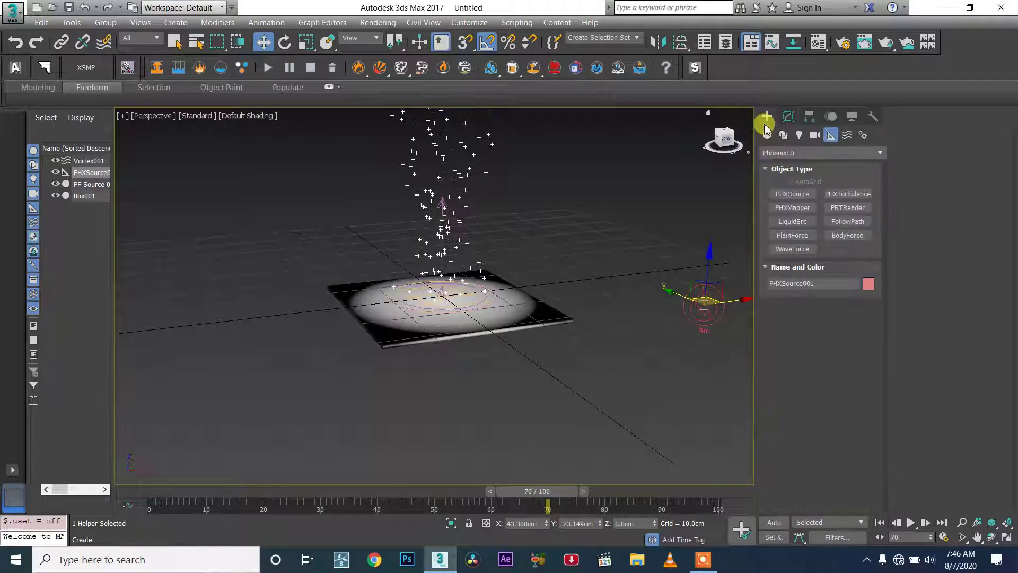
pyautogui.click(781, 155)
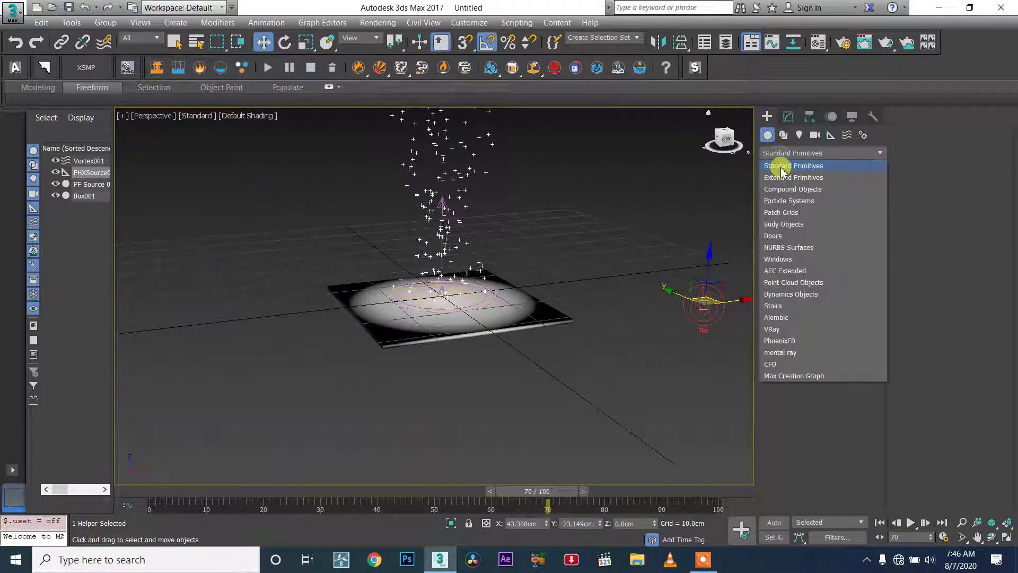
pyautogui.click(811, 340)
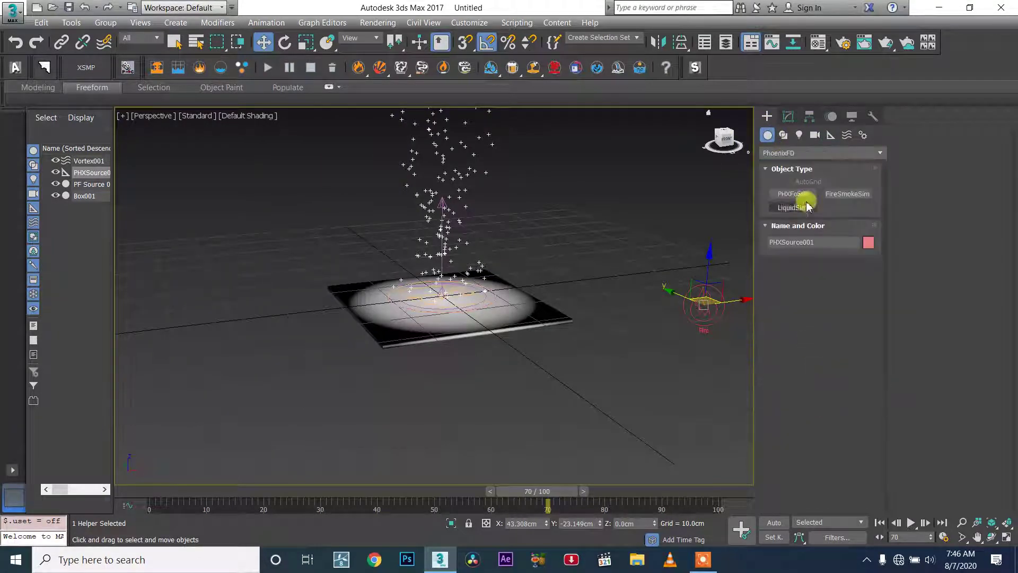
pyautogui.click(839, 195)
pyautogui.scroll(-6, 568, 303)
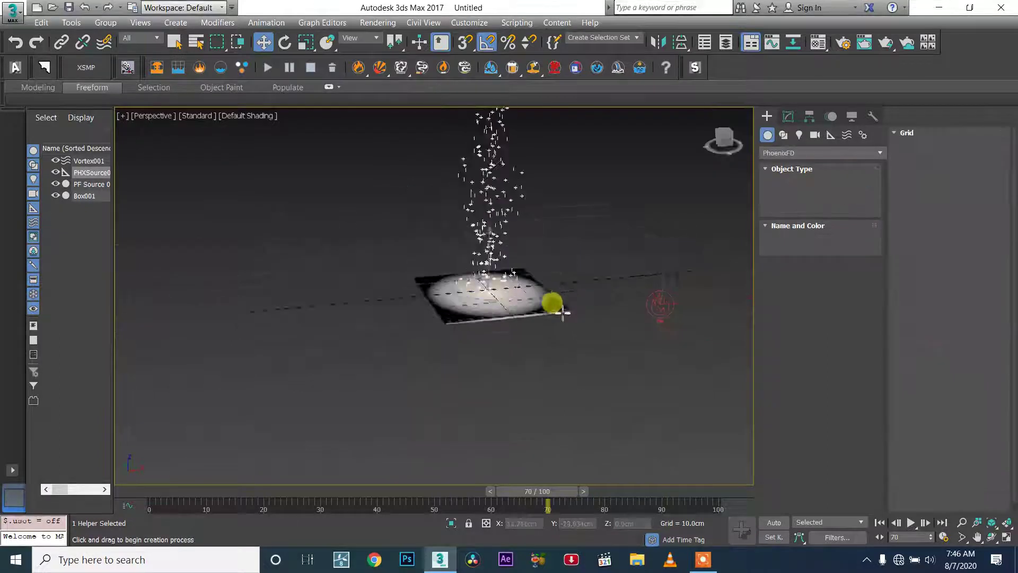
pyautogui.moveTo(373, 246); pyautogui.dragTo(624, 323)
pyautogui.click(609, 144)
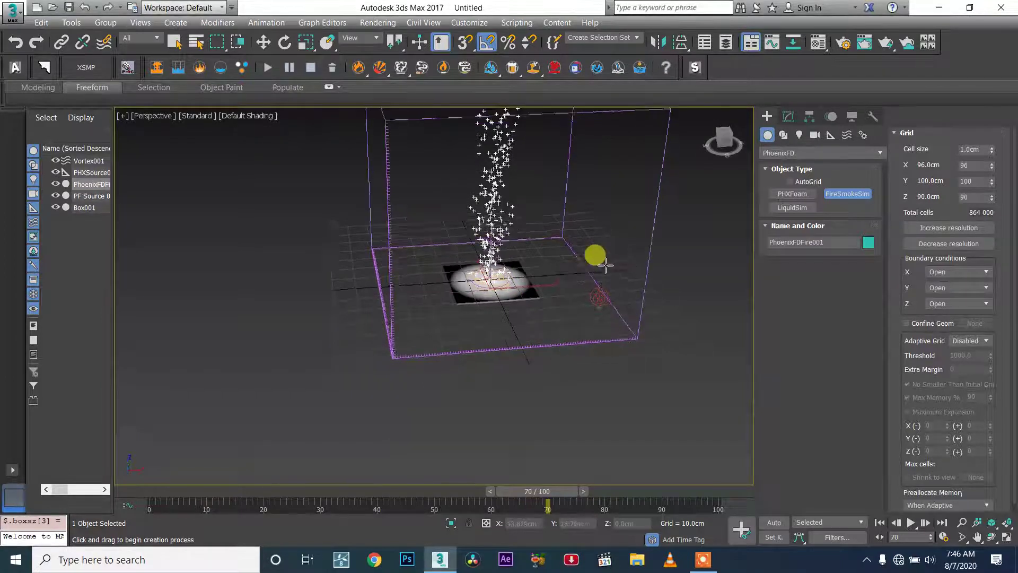
pyautogui.rightClick(606, 265)
# - Set the simulator grid's Z boundary to Jammed (-) and its Adaptive Grid to Fuel with a threshold of 0.001
pyautogui.click(788, 116)
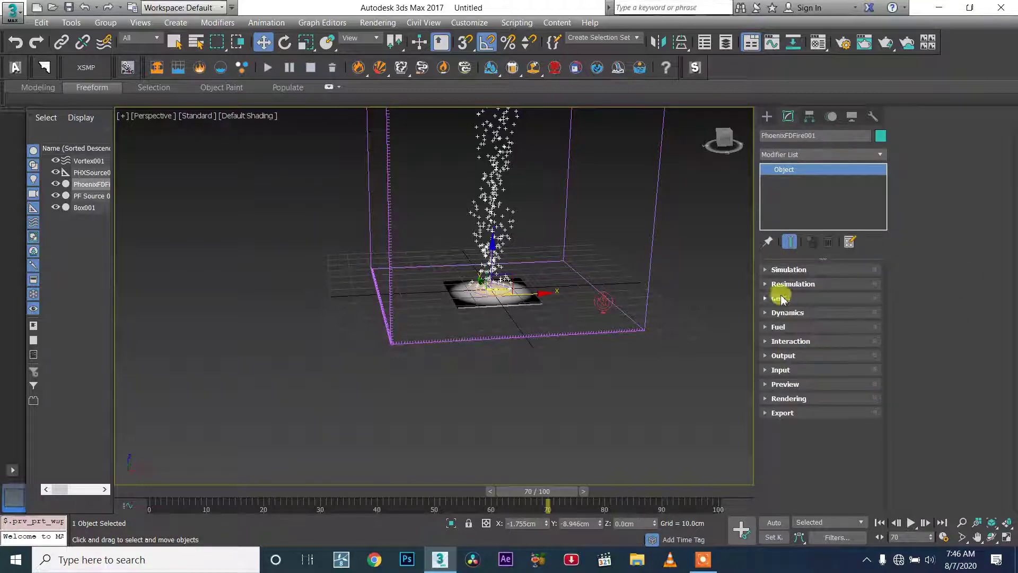
pyautogui.click(778, 298)
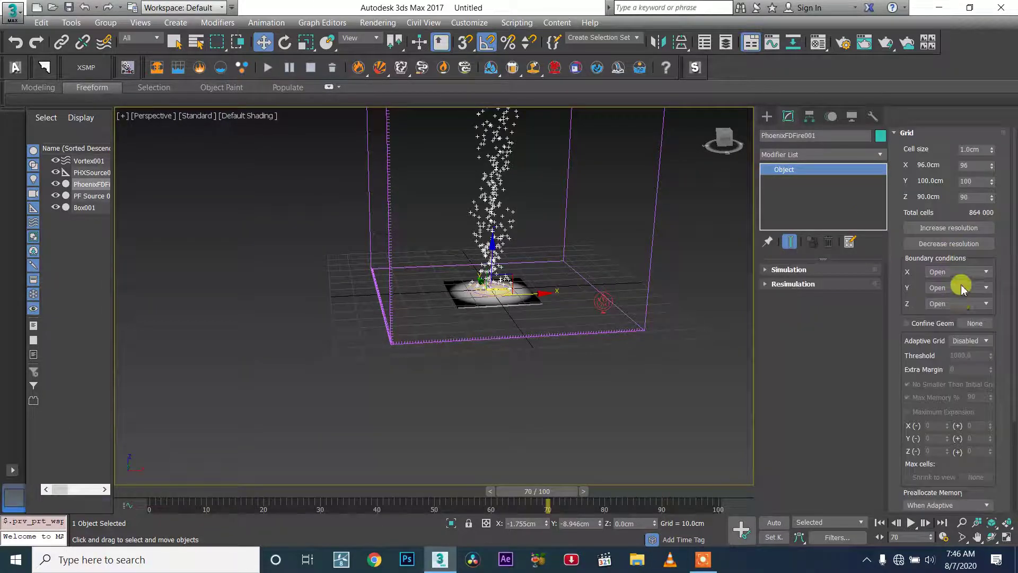
pyautogui.click(959, 304)
pyautogui.click(953, 323)
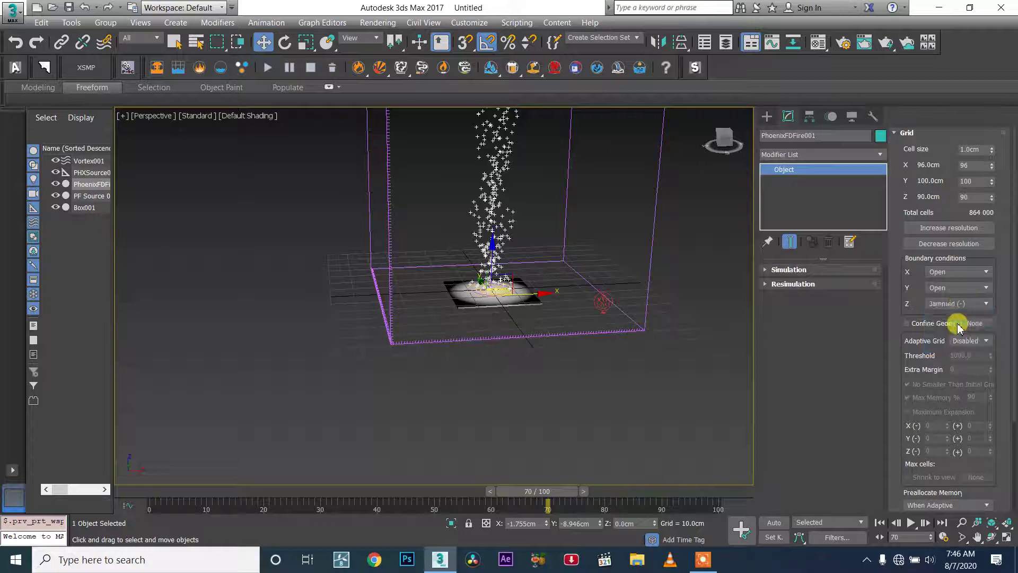
pyautogui.click(965, 340)
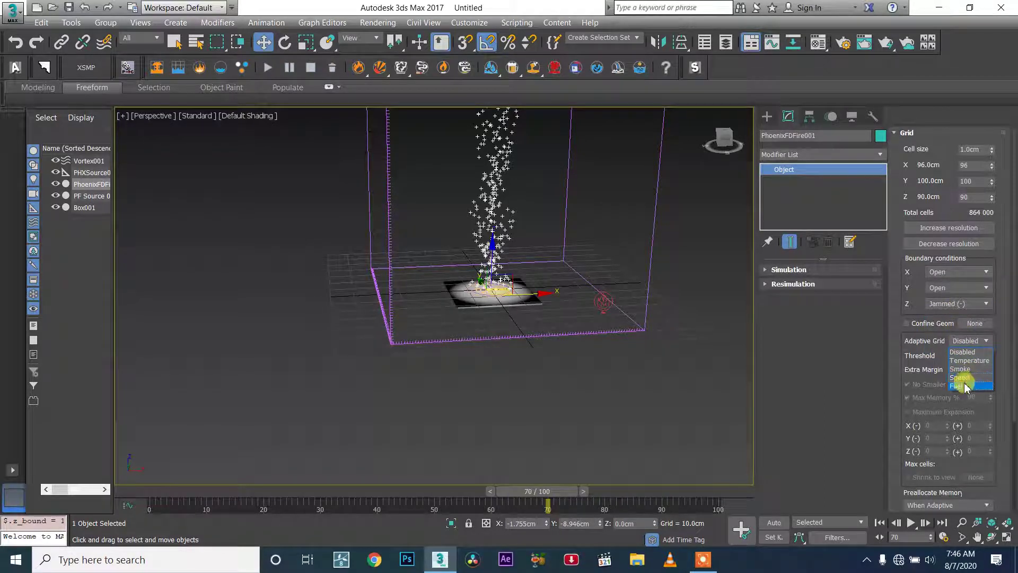
pyautogui.click(966, 386)
pyautogui.click(963, 354)
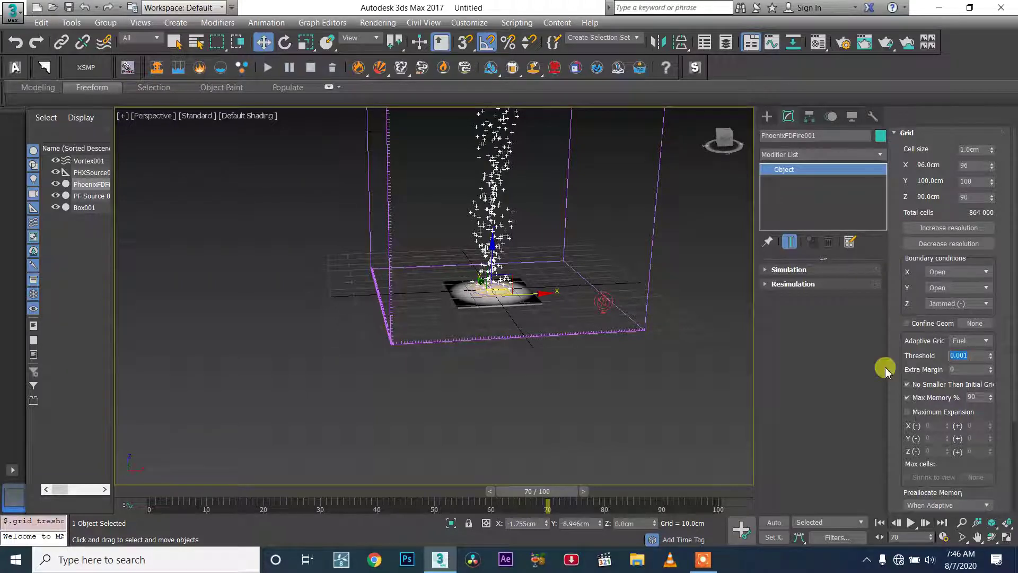
# - Set the simulator's conservation quality to 20 and its steps per frame to 2
pyautogui.moveTo(941, 456); pyautogui.dragTo(959, 355)
pyautogui.click(948, 427)
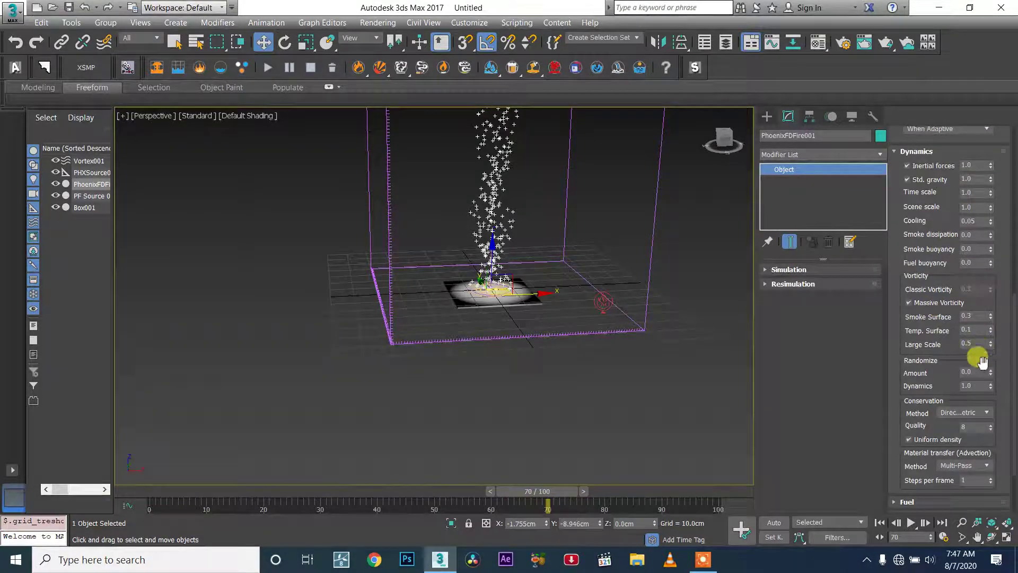
pyautogui.doubleClick(971, 426)
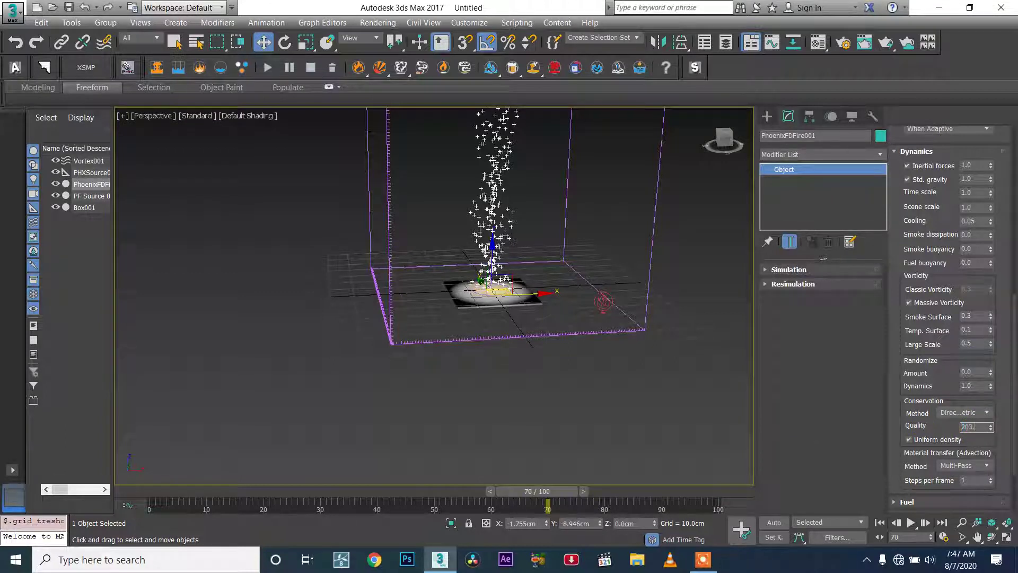
pyautogui.click(990, 478)
# - Enable fuel burning in the simulator with ignition temperature 180, energy about 19 and propagation 9
pyautogui.moveTo(969, 451); pyautogui.dragTo(969, 447)
pyautogui.scroll(-3, 955, 440)
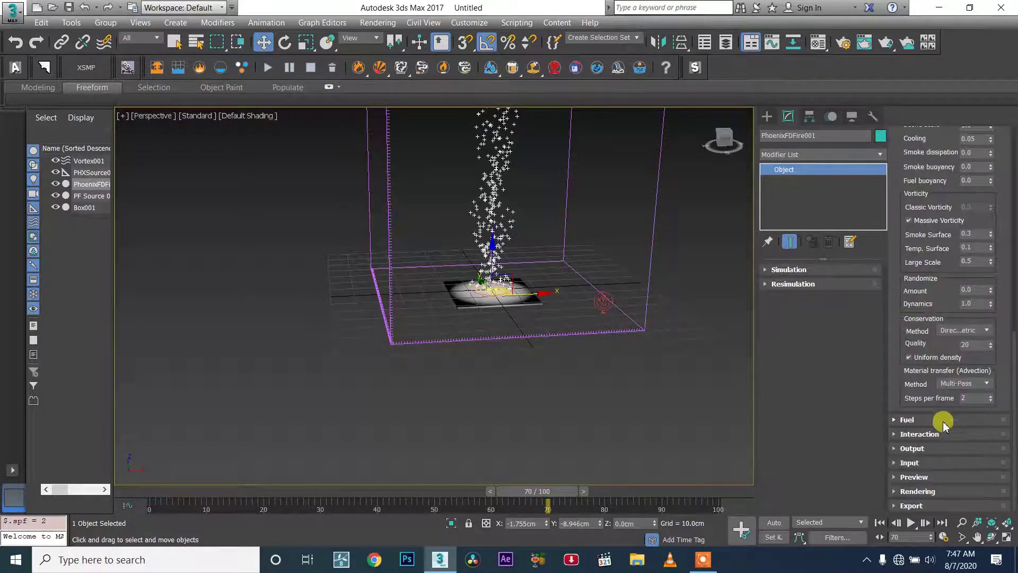
pyautogui.click(941, 419)
pyautogui.click(923, 391)
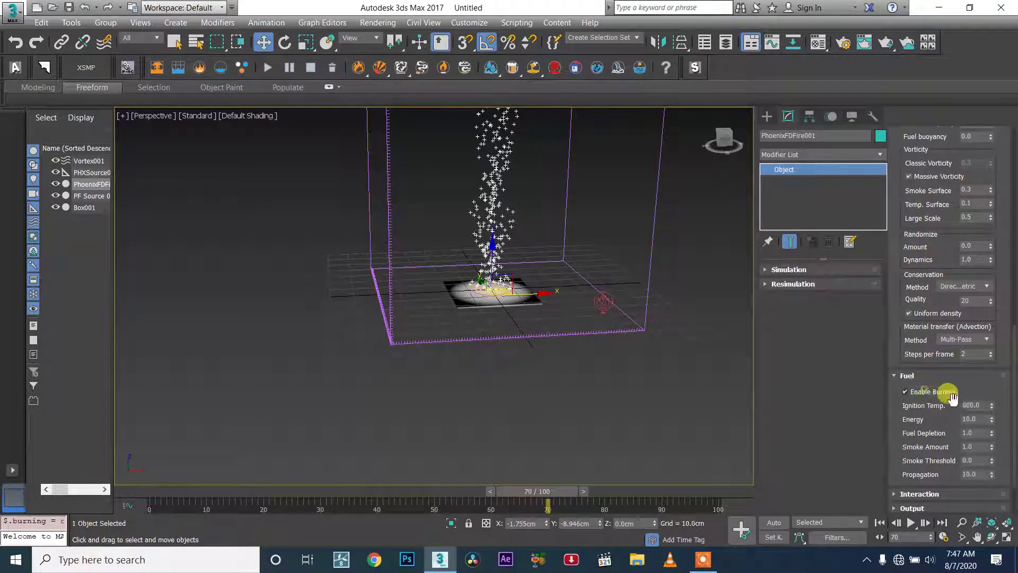
pyautogui.moveTo(990, 407)
pyautogui.mouseDown()
pyautogui.moveTo(981, 405)
pyautogui.moveTo(981, 432)
pyautogui.moveTo(992, 419)
pyautogui.moveTo(977, 425)
pyautogui.moveTo(982, 412)
pyautogui.moveTo(987, 426)
pyautogui.moveTo(992, 407)
pyautogui.mouseUp()
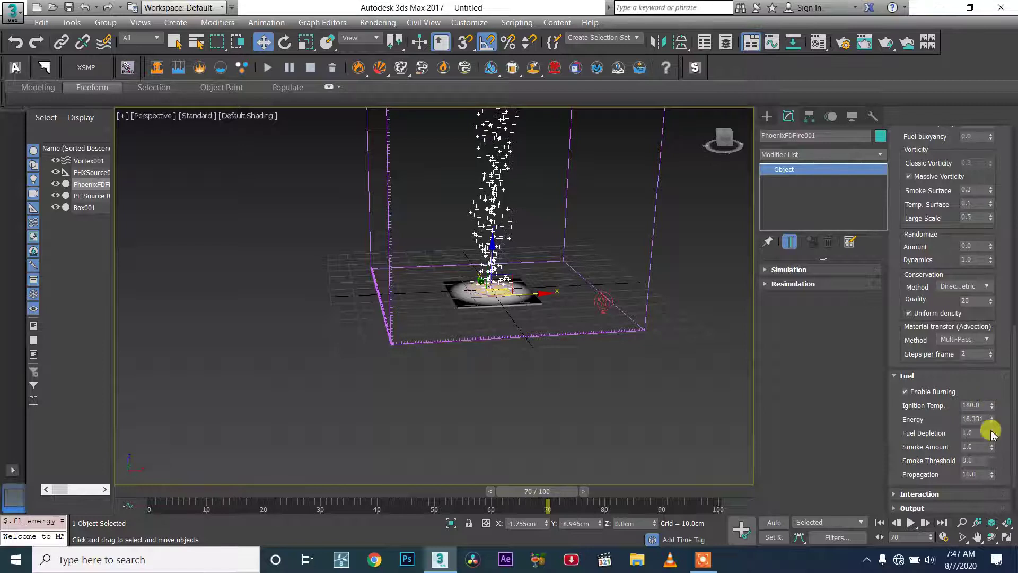
pyautogui.click(992, 477)
pyautogui.scroll(-3, 907, 421)
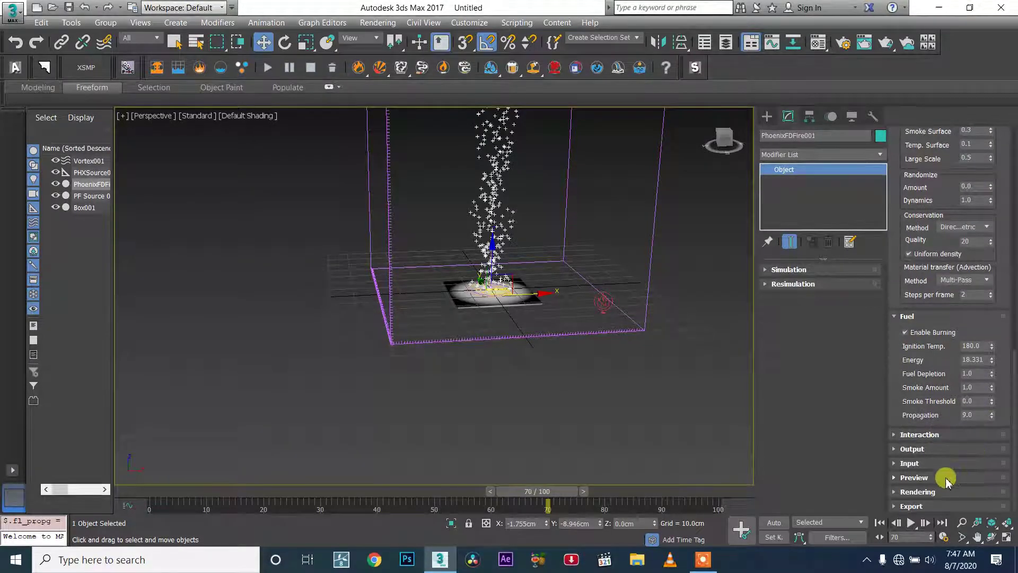
# - Enable the GPU preview in the viewport in the simulator's Preview settings
pyautogui.click(936, 476)
pyautogui.scroll(-3, 939, 424)
pyautogui.click(928, 372)
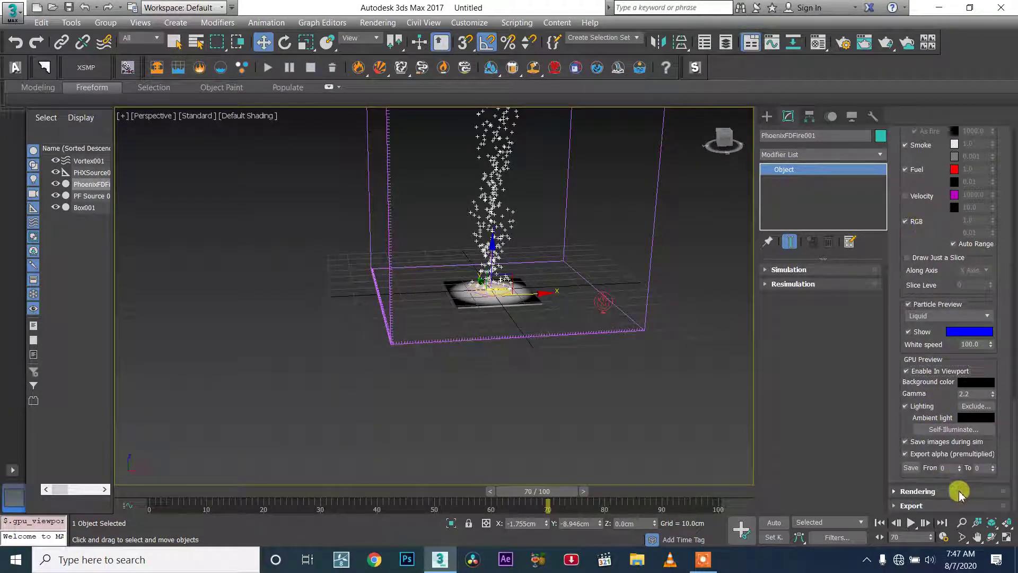
pyautogui.moveTo(908, 272); pyautogui.dragTo(874, 568)
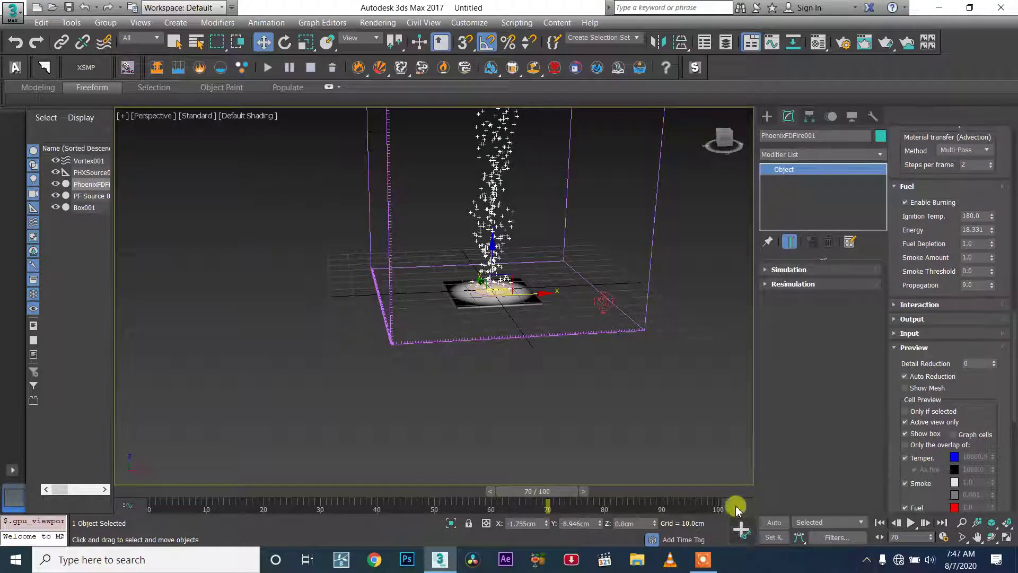
pyautogui.moveTo(948, 334); pyautogui.dragTo(947, 245)
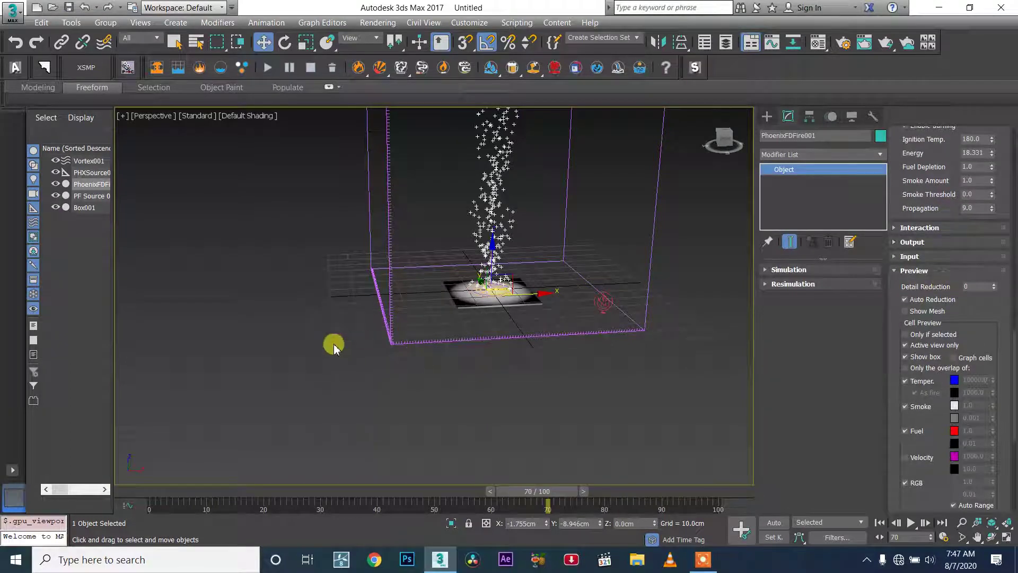
# - Inspect the gradient-mapped box, the PF Source icon and the particle flow's Vortex force operator in Particle View
pyautogui.scroll(3, 480, 253)
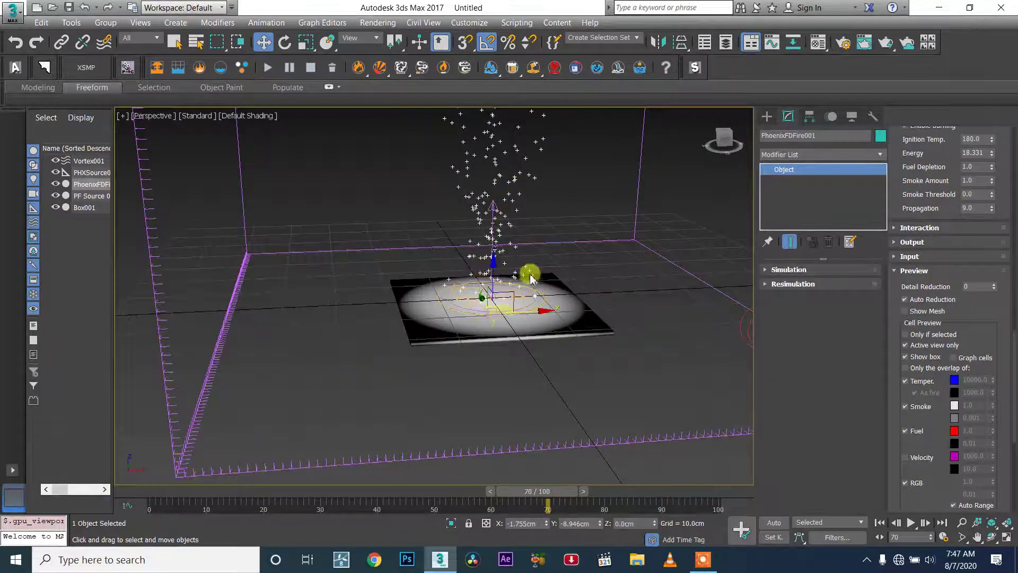
pyautogui.scroll(3, 454, 306)
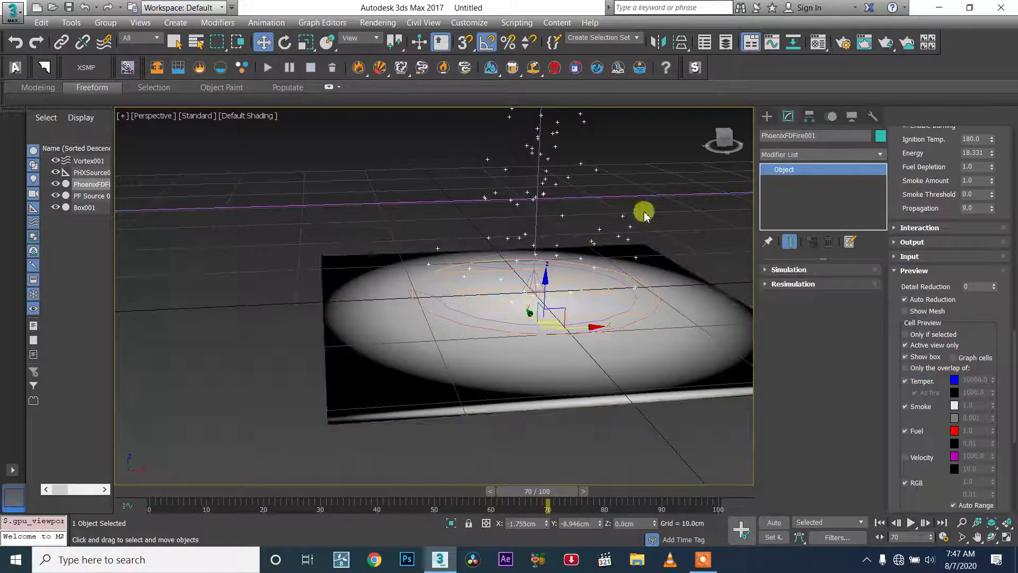
pyautogui.scroll(2, 436, 272)
pyautogui.click(430, 267)
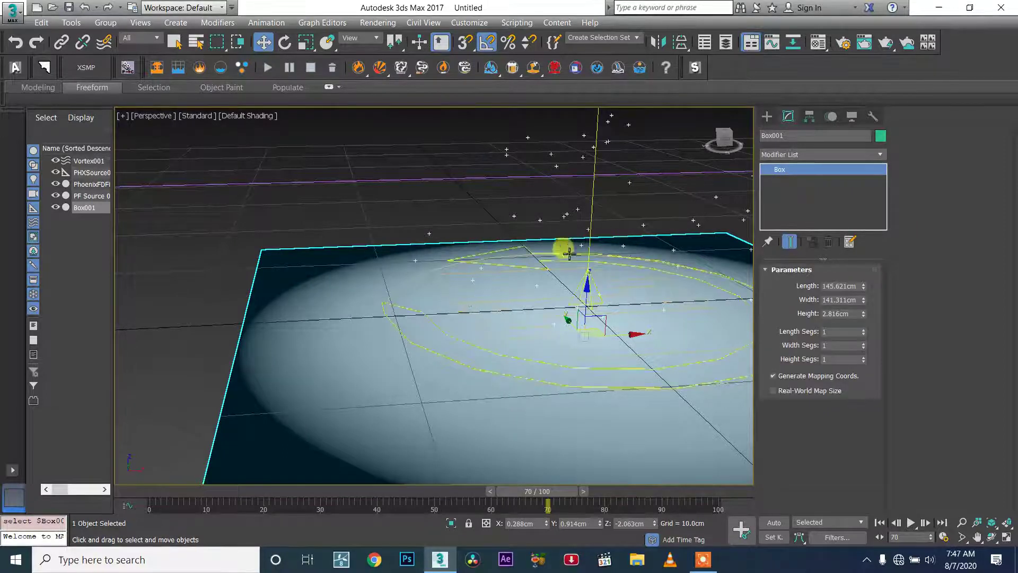
pyautogui.click(88, 196)
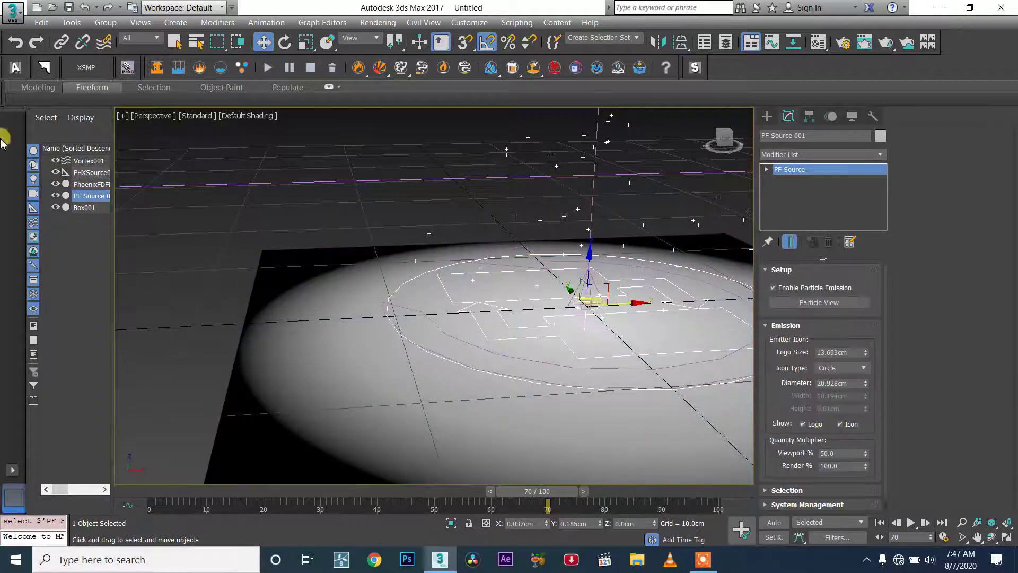
pyautogui.click(815, 304)
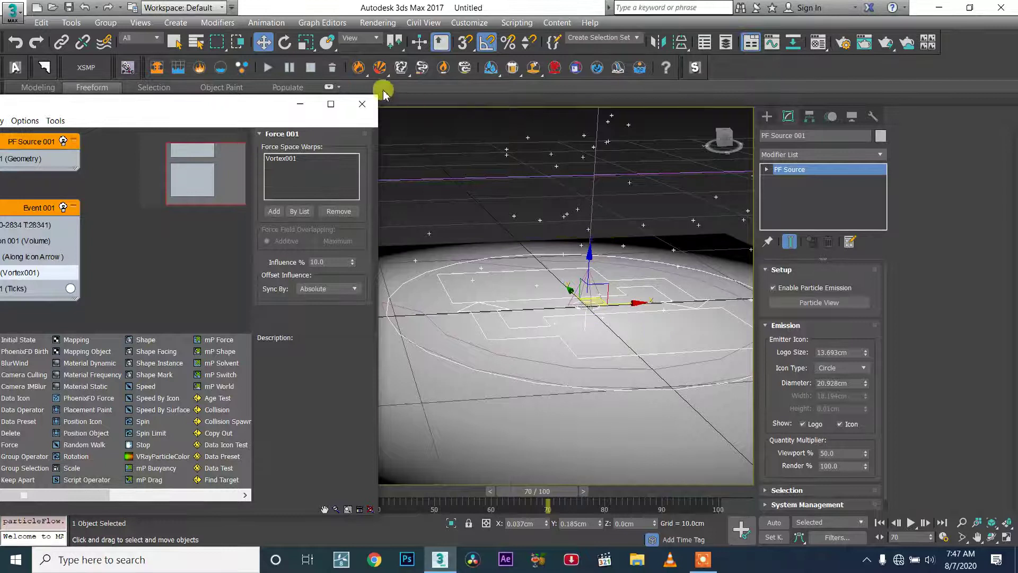
pyautogui.click(362, 105)
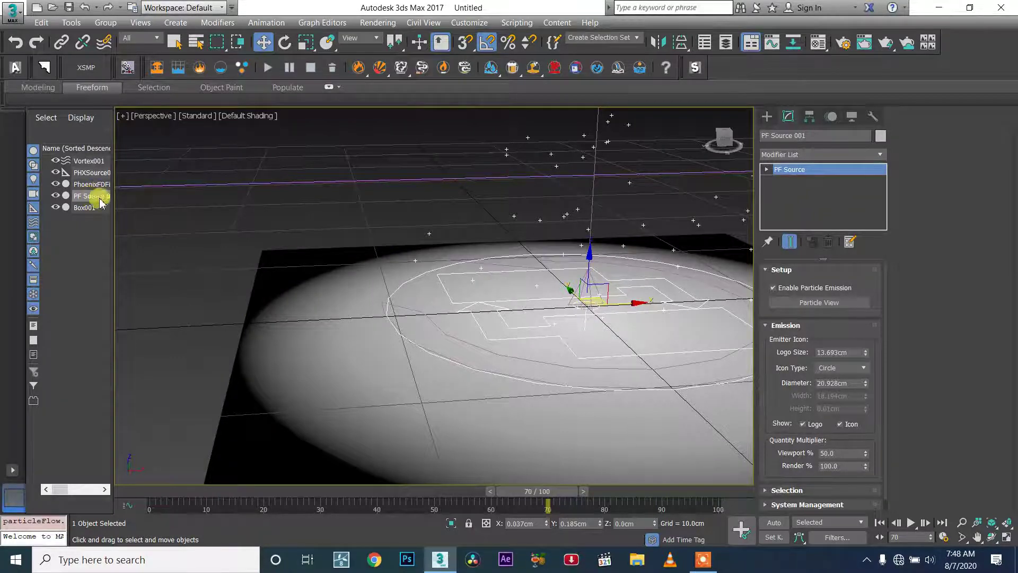
# - Start the PhoenixFD simulation and acknowledge the notice about the affecting forces
pyautogui.scroll(-5, 439, 346)
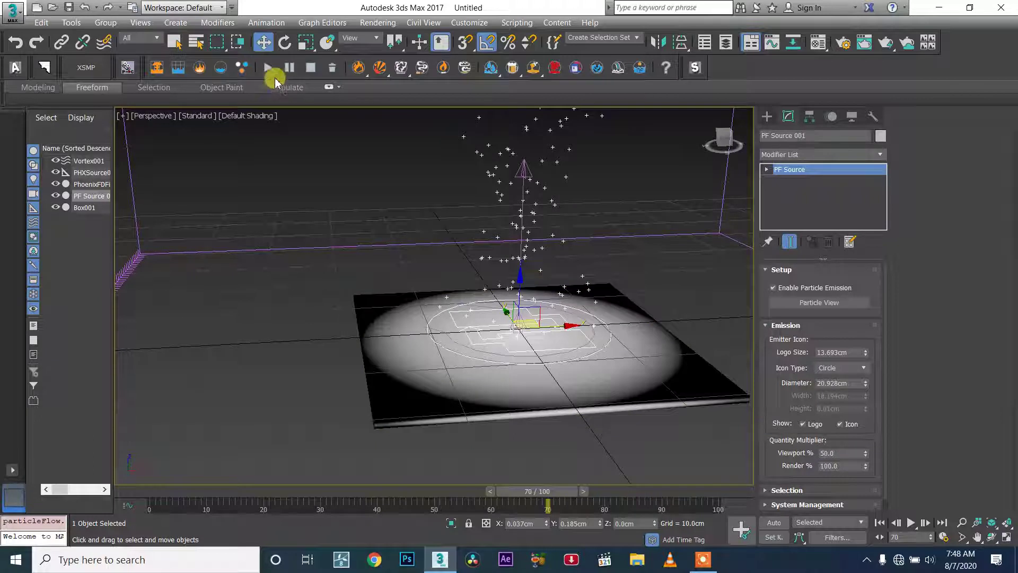
pyautogui.click(268, 68)
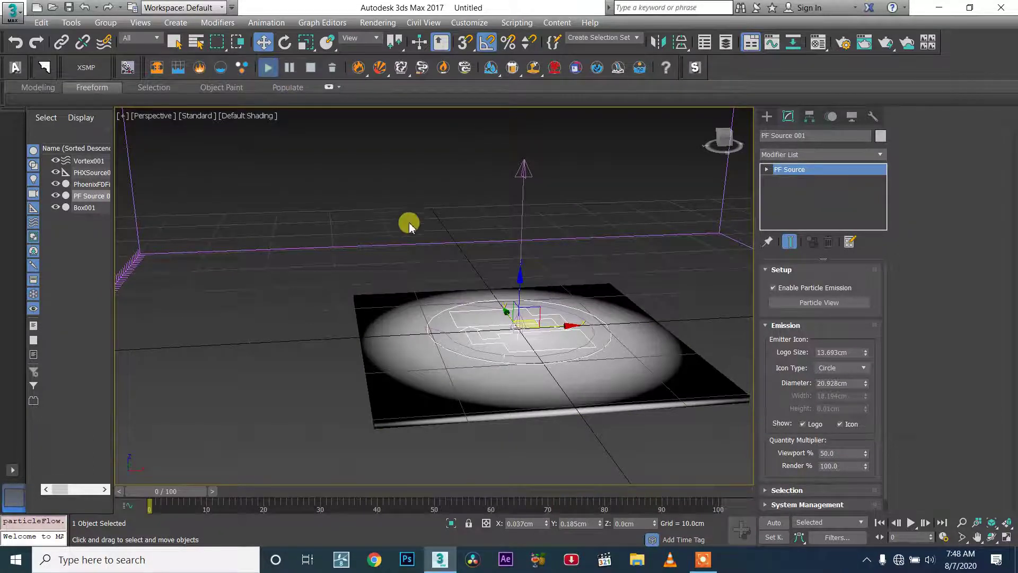
pyautogui.scroll(-4, 409, 225)
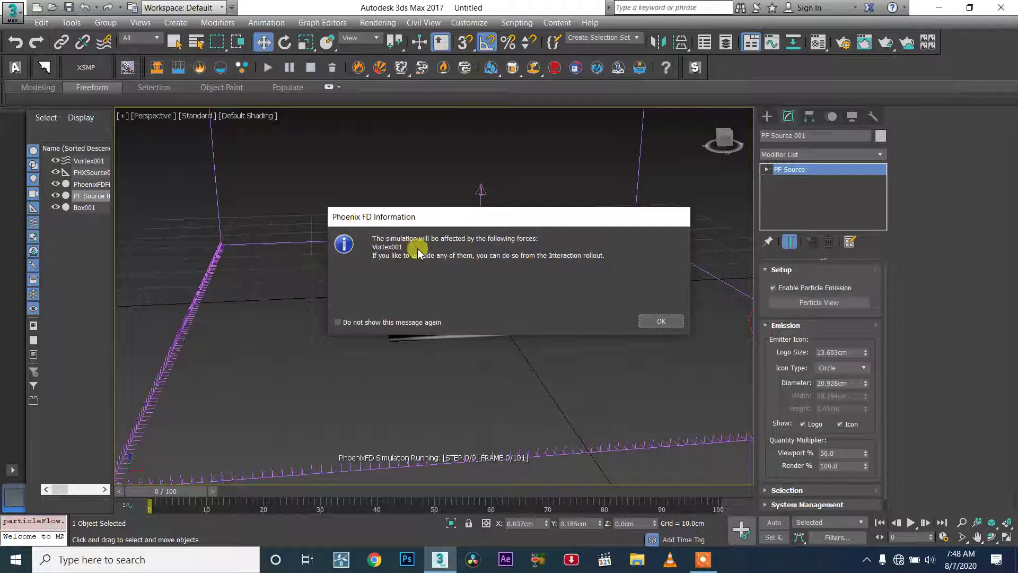
pyautogui.moveTo(538, 220); pyautogui.dragTo(802, 299)
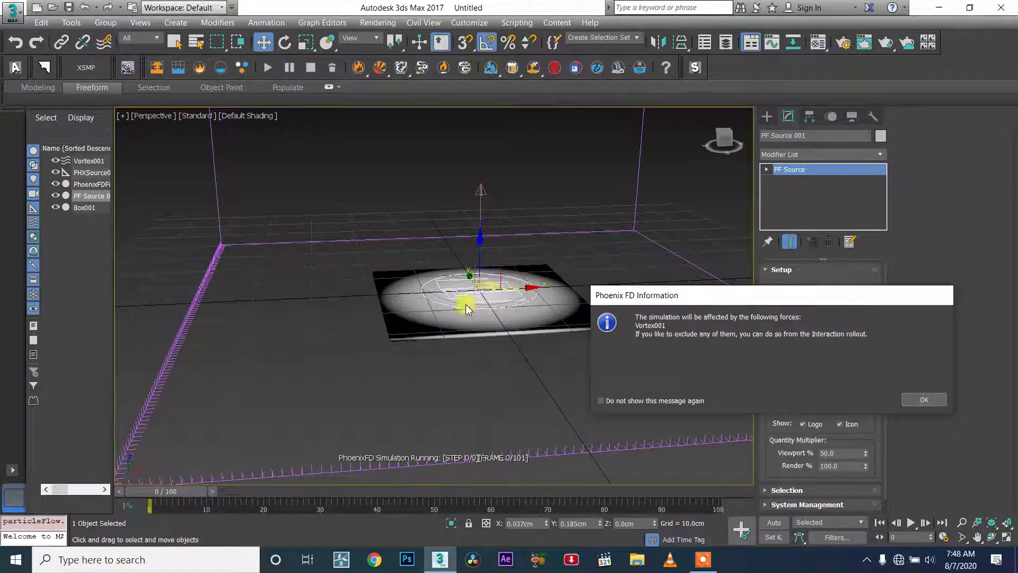
pyautogui.click(924, 400)
pyautogui.scroll(-3, 641, 368)
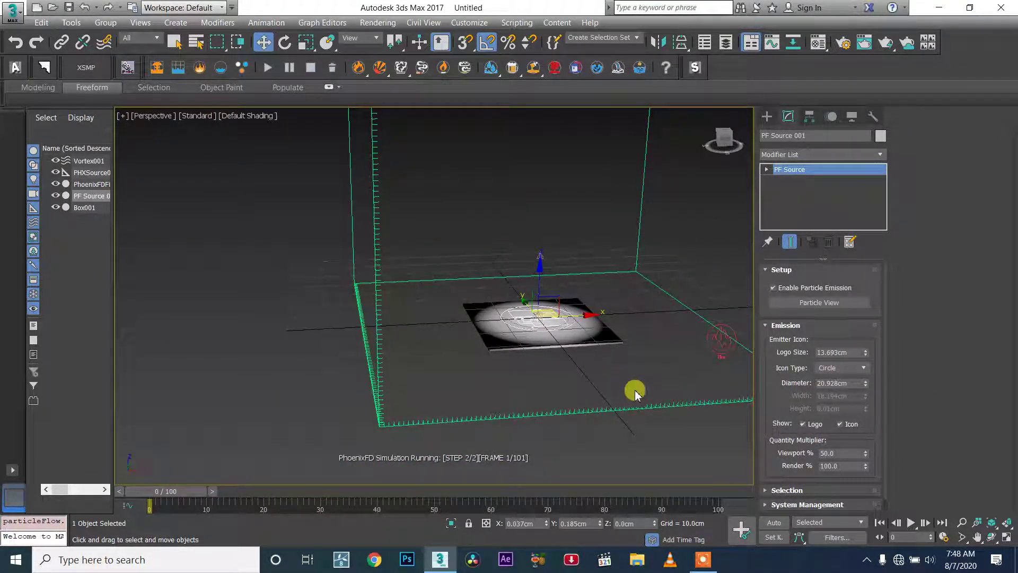
pyautogui.moveTo(631, 381); pyautogui.dragTo(504, 432, button='middle')
pyautogui.moveTo(406, 378); pyautogui.dragTo(411, 302, button='middle')
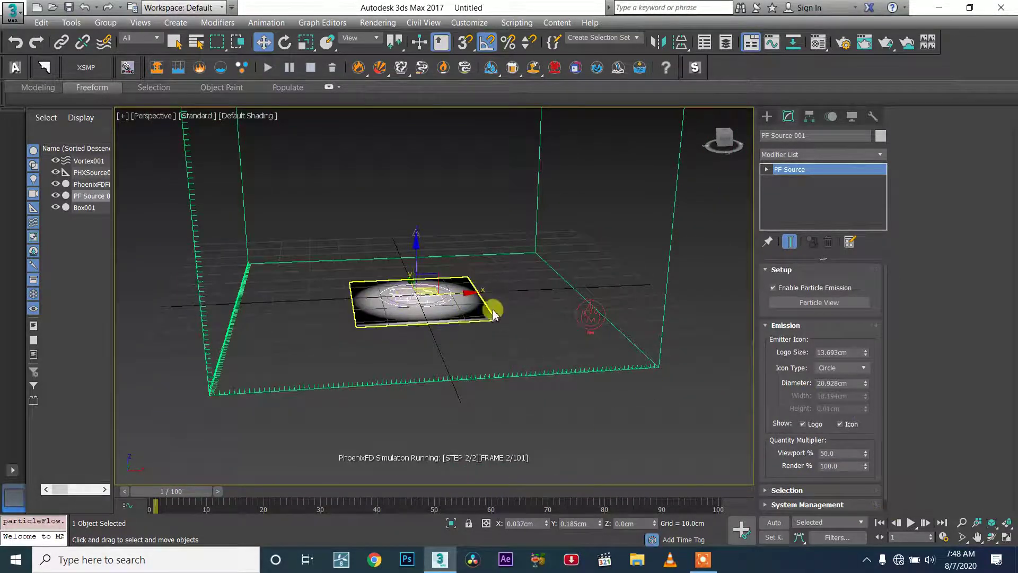
# - Check the PHXSource settings and examine the heights of the box and the grid floor in the Front view
pyautogui.click(583, 313)
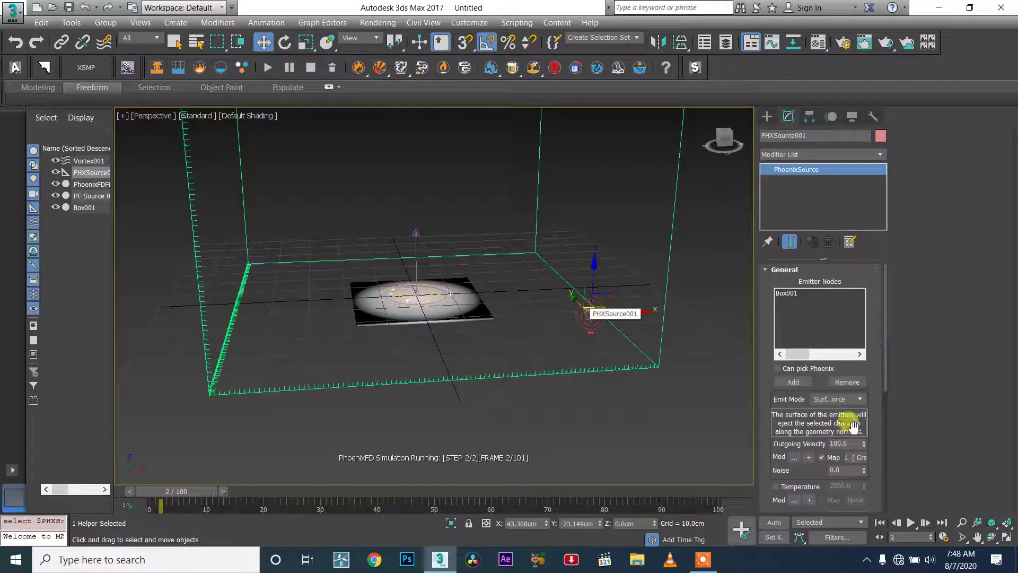
pyautogui.moveTo(882, 364); pyautogui.dragTo(884, 389)
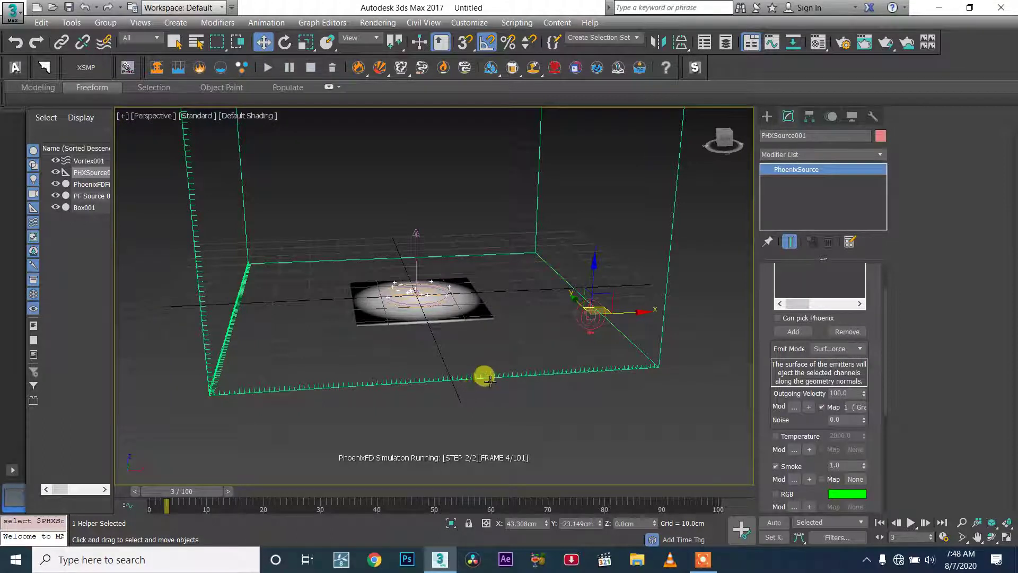
pyautogui.moveTo(484, 379)
pyautogui.keyDown('alt'); pyautogui.mouseDown(button='middle')
pyautogui.moveTo(484, 355)
pyautogui.moveTo(483, 364)
pyautogui.mouseUp(button='middle'); pyautogui.keyUp('alt')
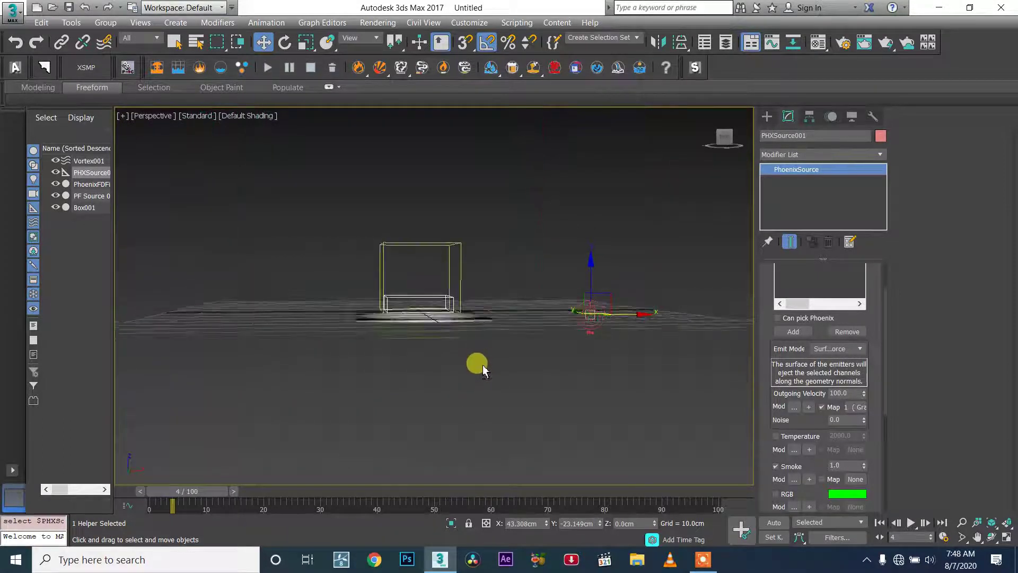
pyautogui.scroll(3, 483, 365)
pyautogui.keyDown('alt'); pyautogui.moveTo(372, 311); pyautogui.dragTo(372, 306, button='middle'); pyautogui.keyUp('alt')
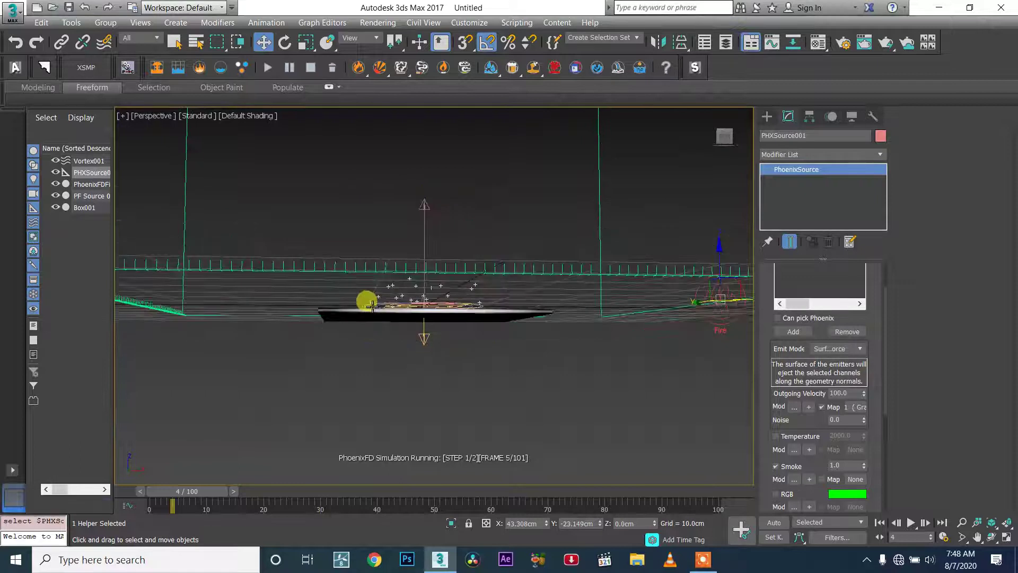
pyautogui.press('f')
pyautogui.scroll(2, 450, 282)
pyautogui.scroll(2, 453, 302)
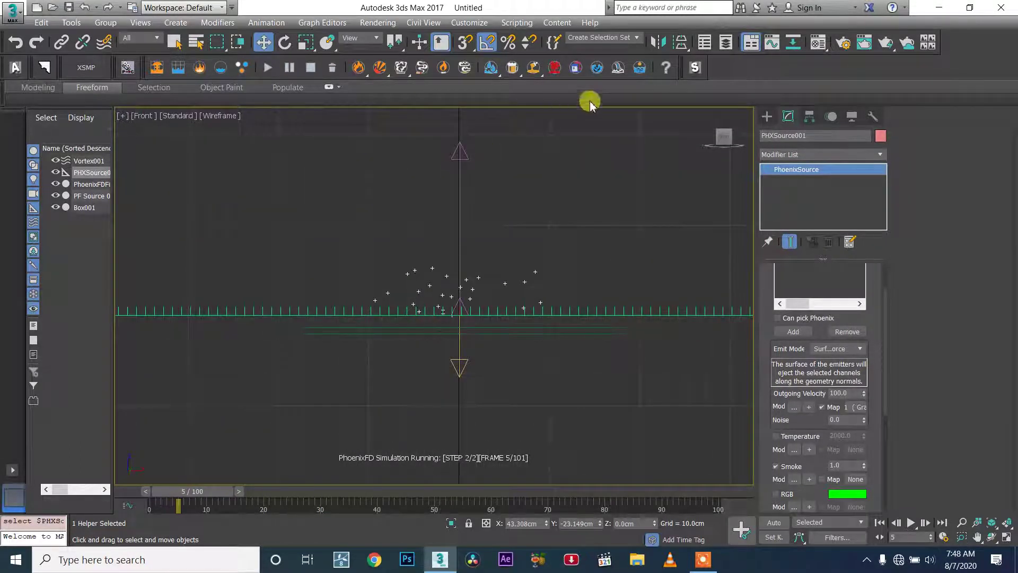
# - Stop the running simulation and delete the simulator's cache files
pyautogui.click(310, 69)
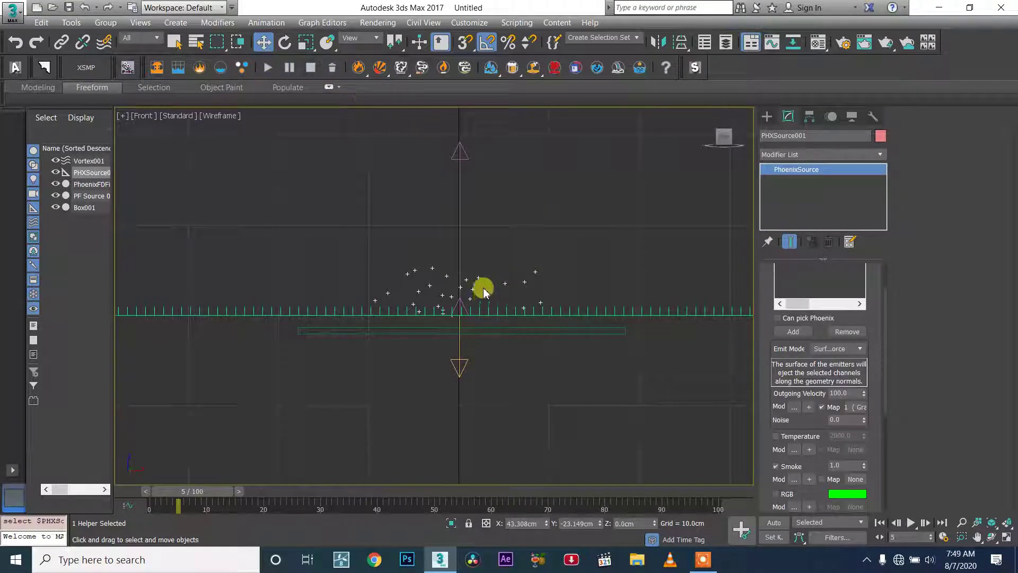
pyautogui.click(334, 309)
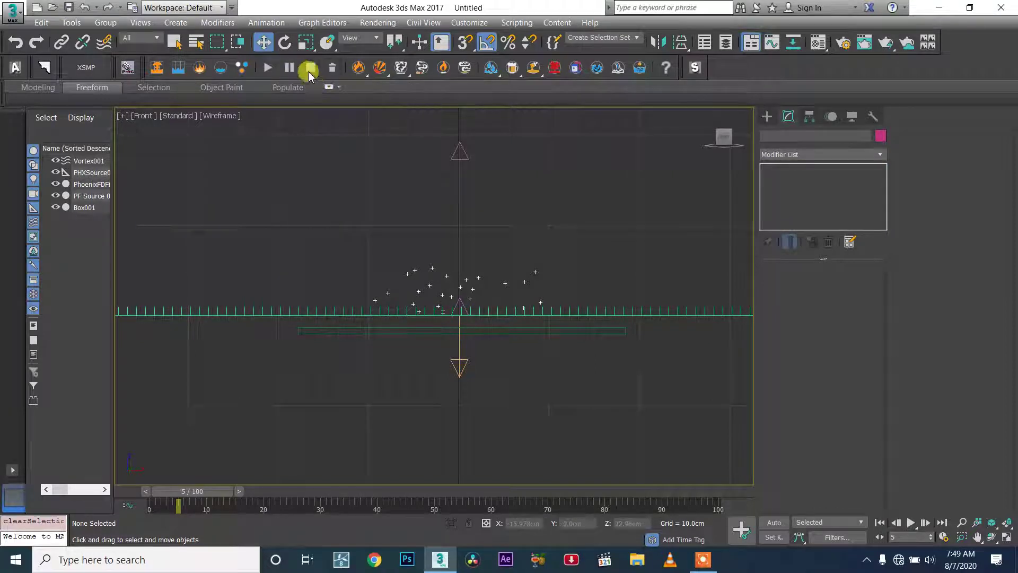
pyautogui.click(332, 75)
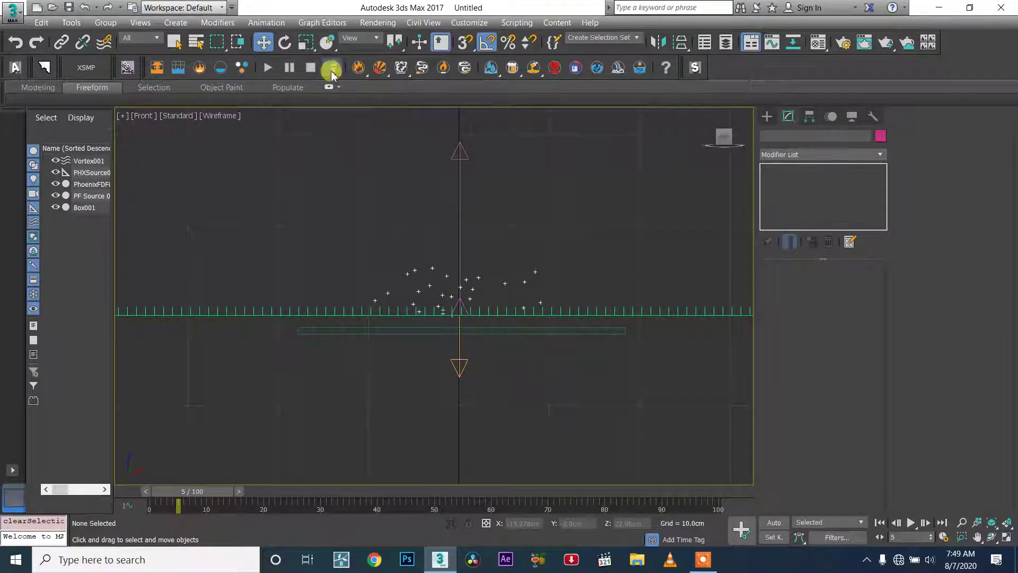
pyautogui.click(371, 310)
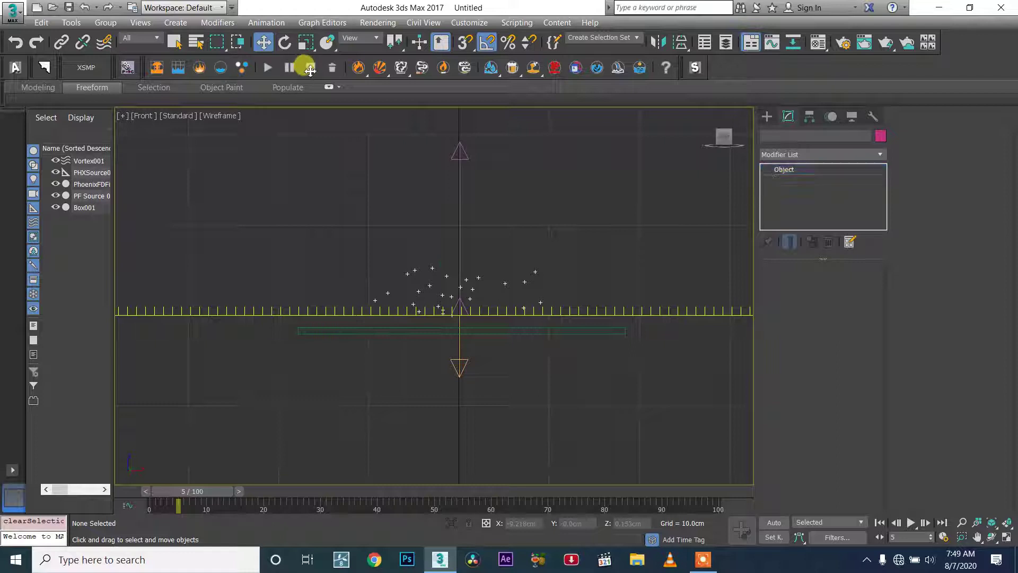
pyautogui.click(332, 67)
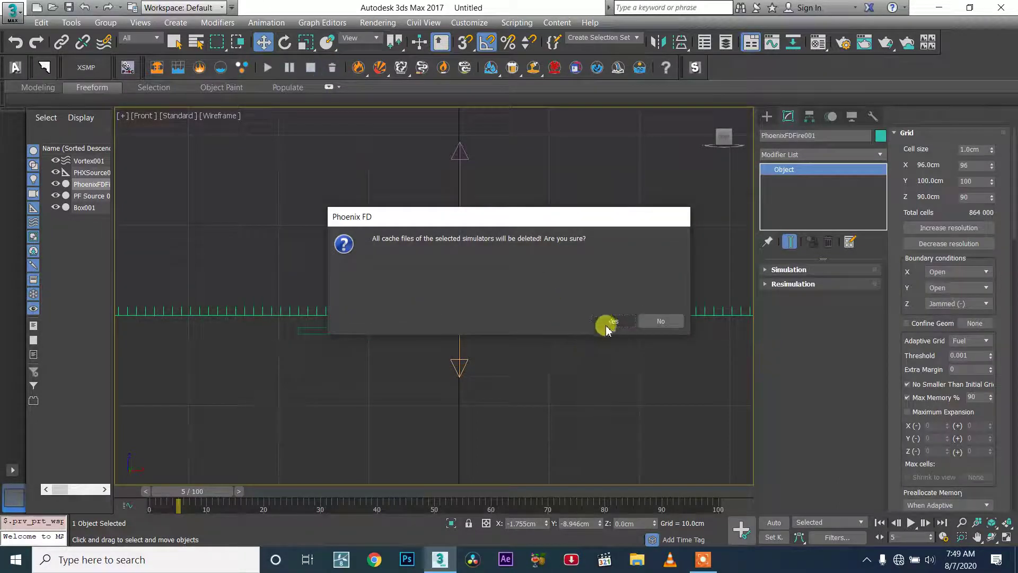
pyautogui.click(612, 320)
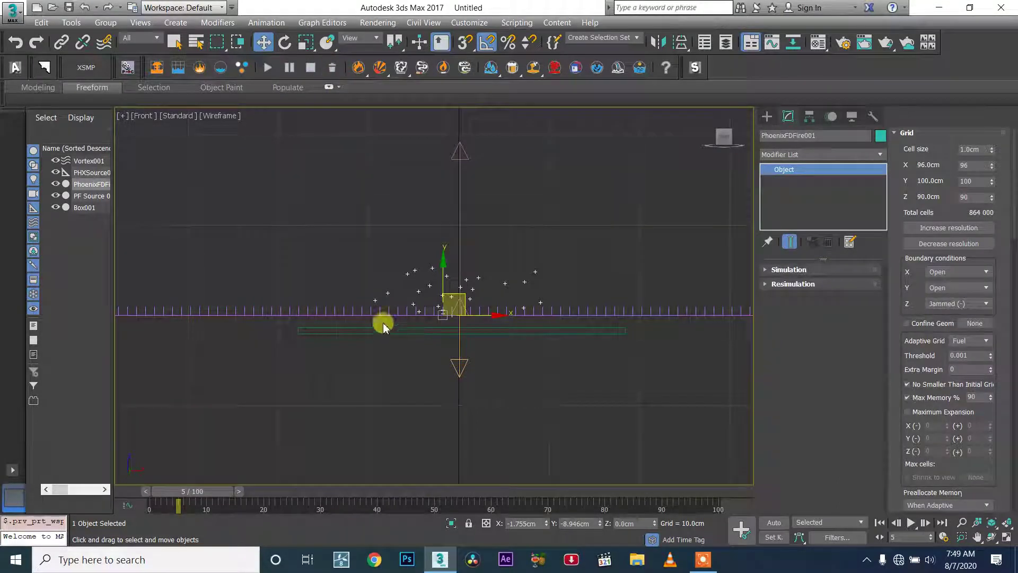
# - Raise the box to about Z 0.6 cm and place the simulator grid's base just beneath it at about Z -0.5 cm
pyautogui.click(345, 313)
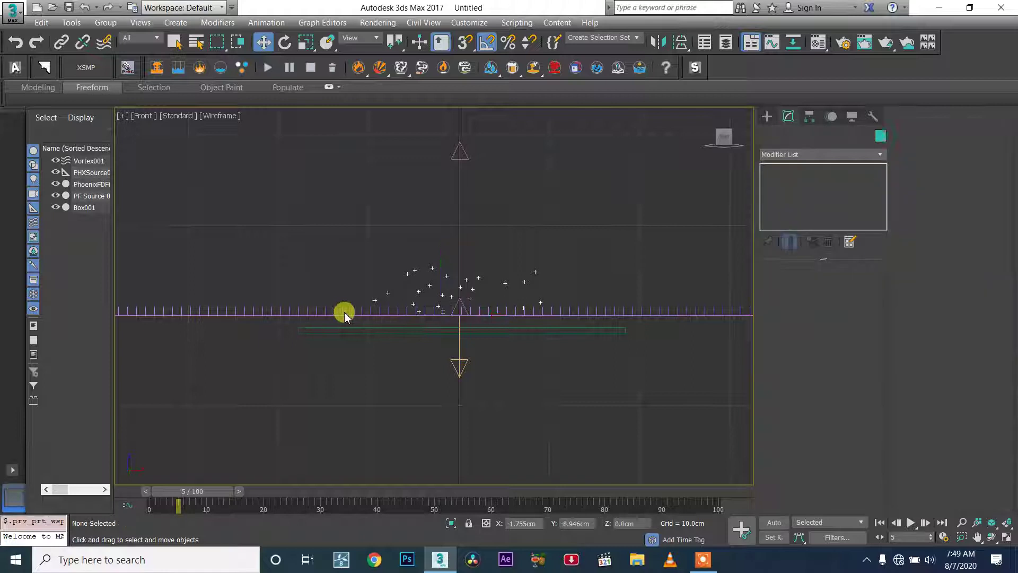
pyautogui.click(244, 311)
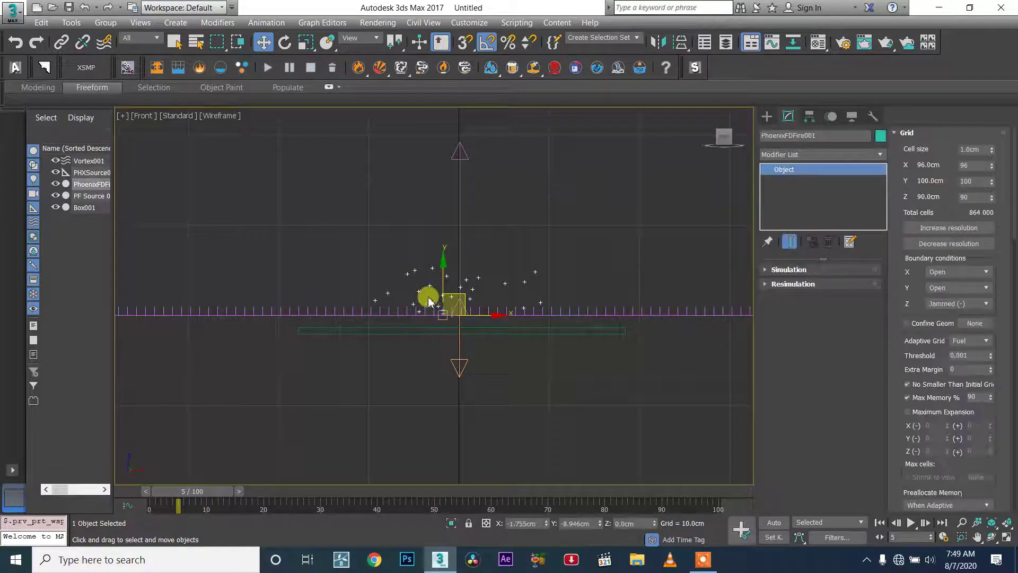
pyautogui.moveTo(445, 266); pyautogui.dragTo(443, 291)
pyautogui.click(410, 329)
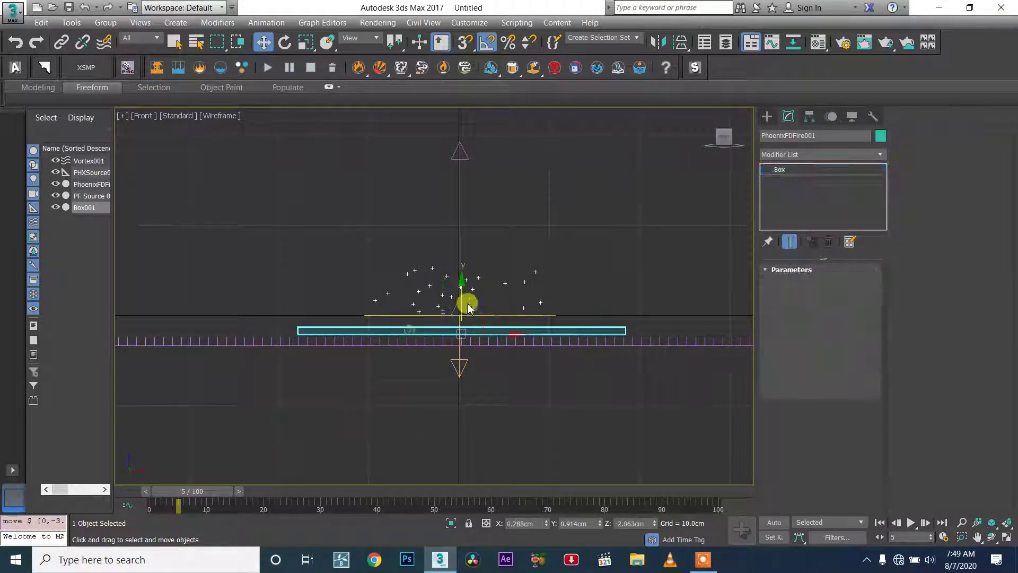
pyautogui.moveTo(461, 288); pyautogui.dragTo(470, 263)
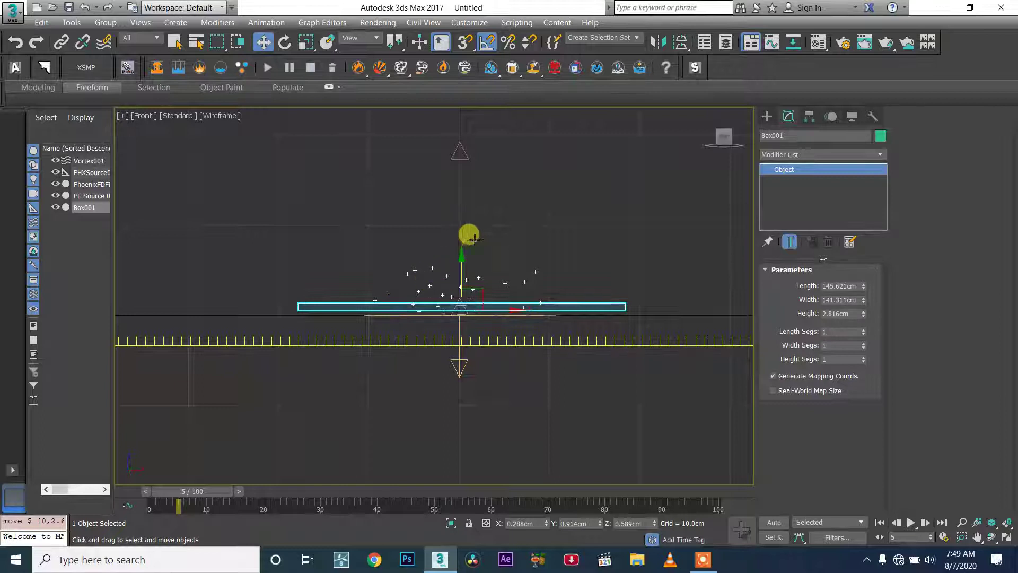
pyautogui.click(460, 229)
pyautogui.moveTo(445, 315); pyautogui.dragTo(461, 289)
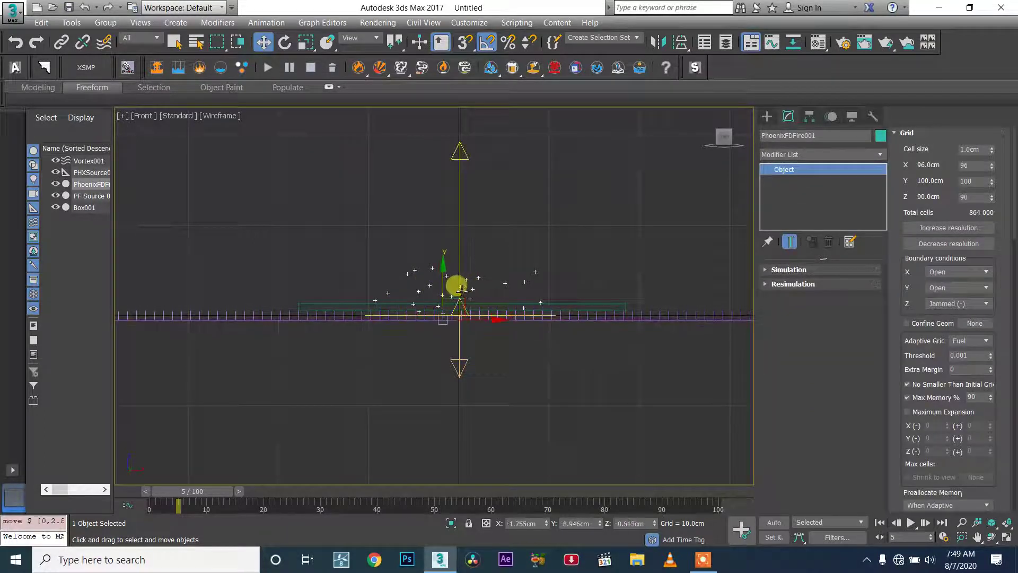
# - Run the PhoenixFD simulation with the repositioned box and grid in the Perspective view, accepting the Vortex001 force
pyautogui.scroll(-2, 461, 297)
pyautogui.press('p')
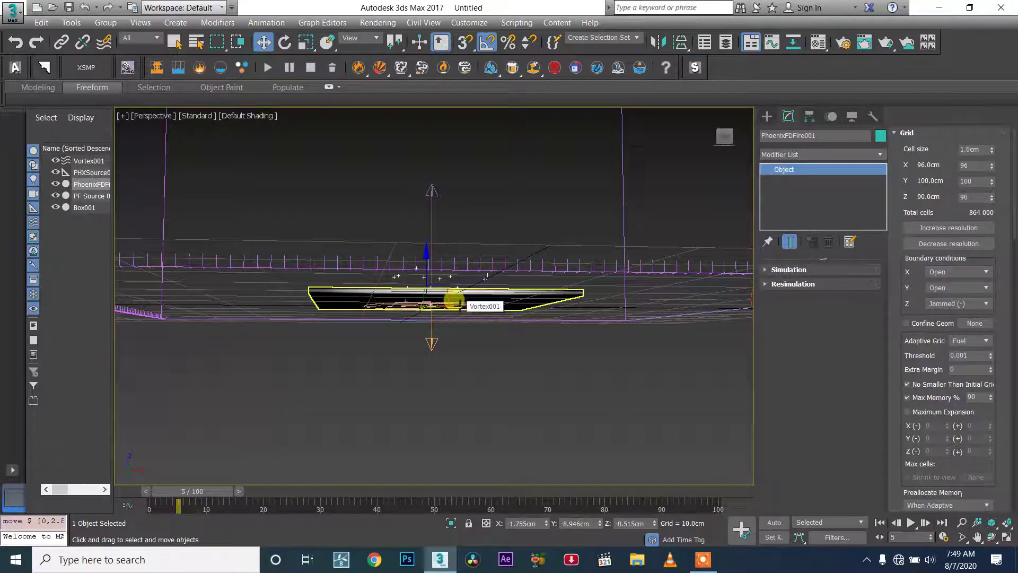
pyautogui.scroll(-4, 455, 302)
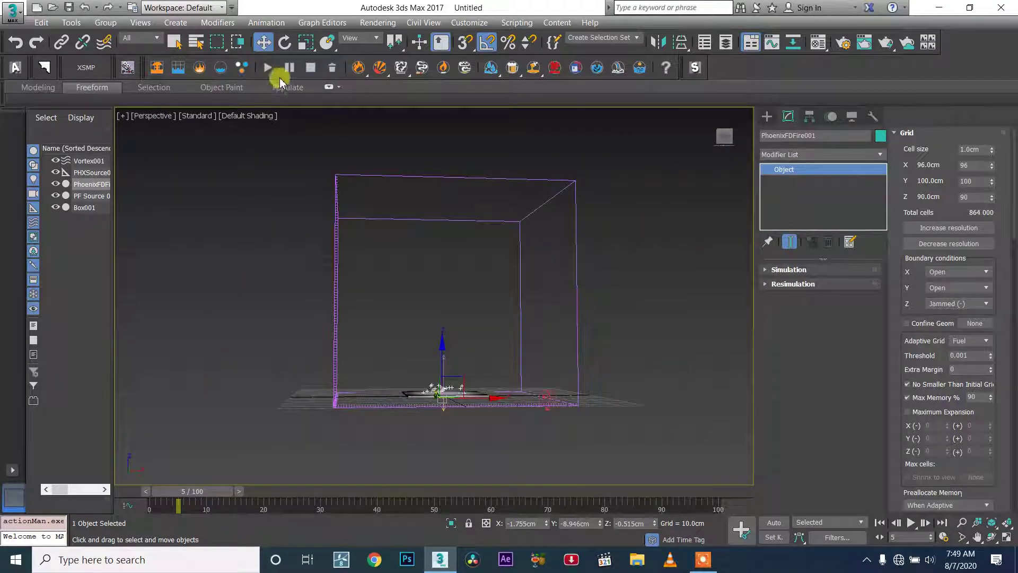
pyautogui.click(268, 70)
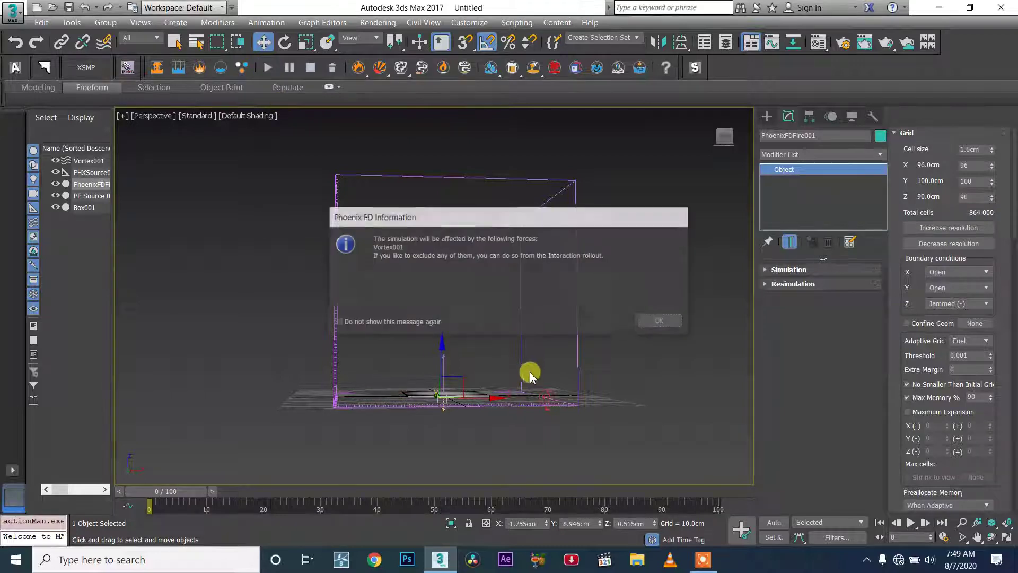
pyautogui.click(656, 321)
pyautogui.scroll(3, 493, 379)
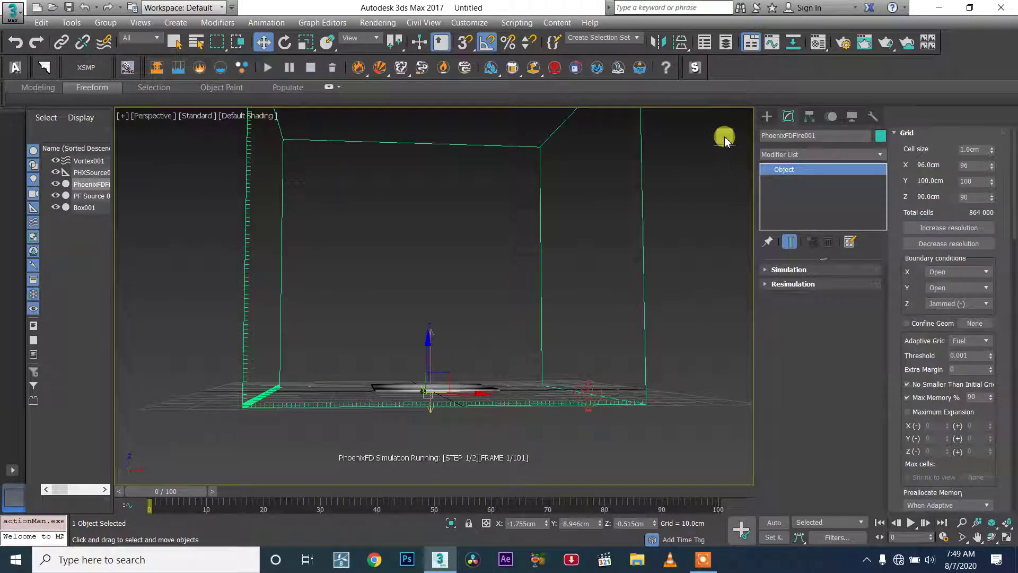
# - Examine the developing smoke from several angles in the Perspective view and stop the running simulation
pyautogui.moveTo(722, 125); pyautogui.dragTo(711, 133)
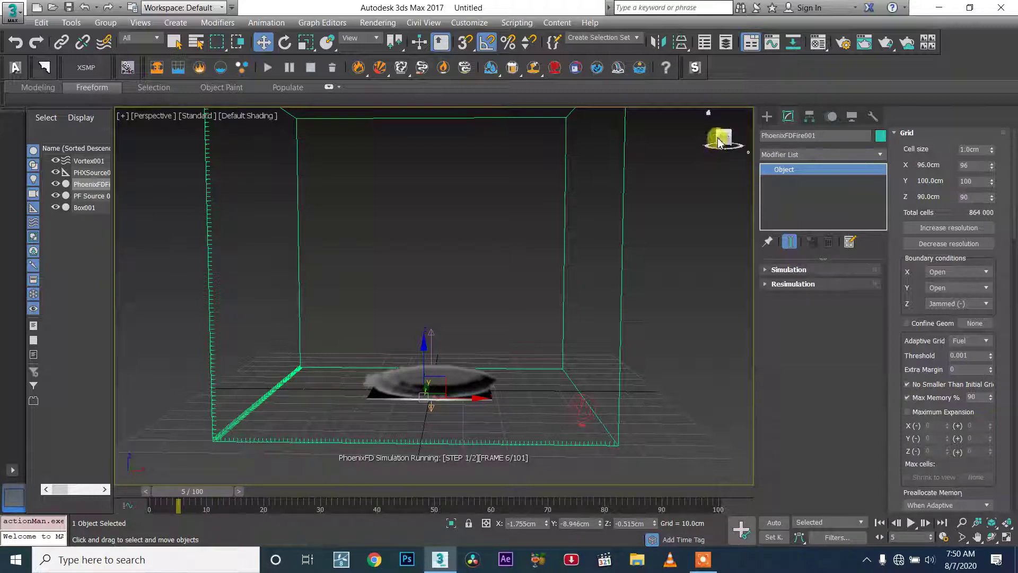
pyautogui.moveTo(737, 135); pyautogui.dragTo(721, 136)
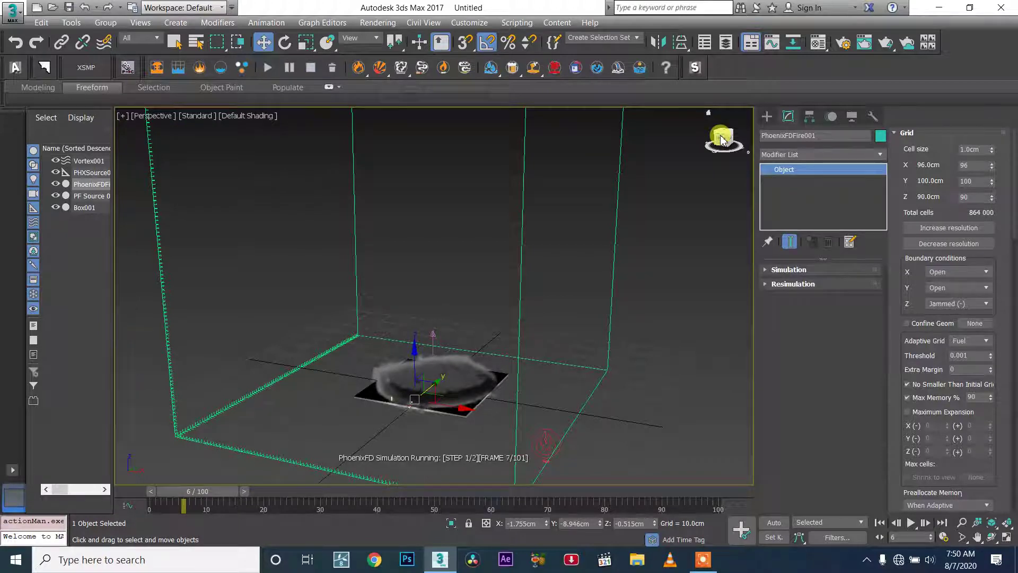
pyautogui.moveTo(721, 135)
pyautogui.mouseDown()
pyautogui.moveTo(731, 144)
pyautogui.moveTo(723, 132)
pyautogui.mouseUp()
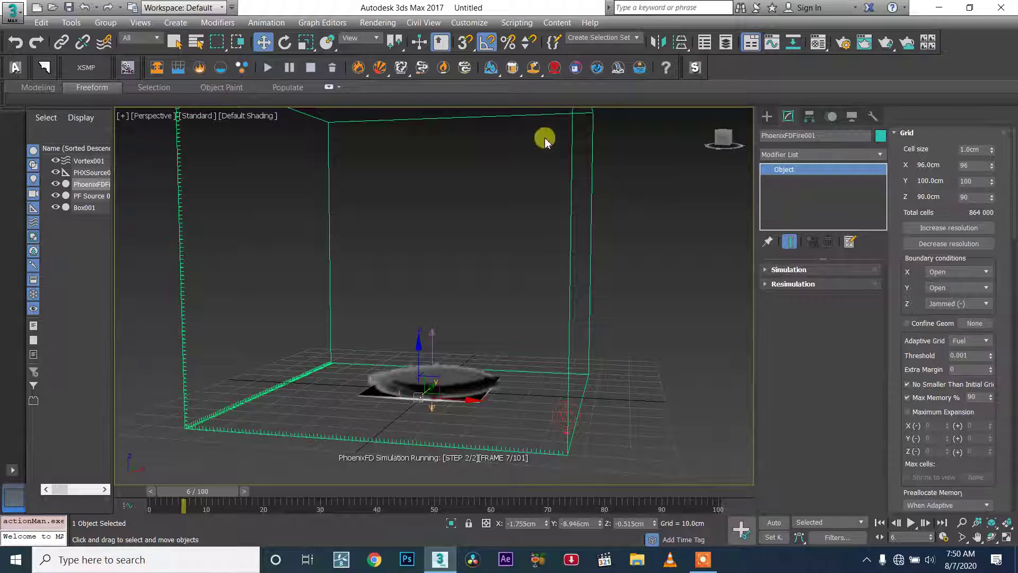
pyautogui.click(311, 68)
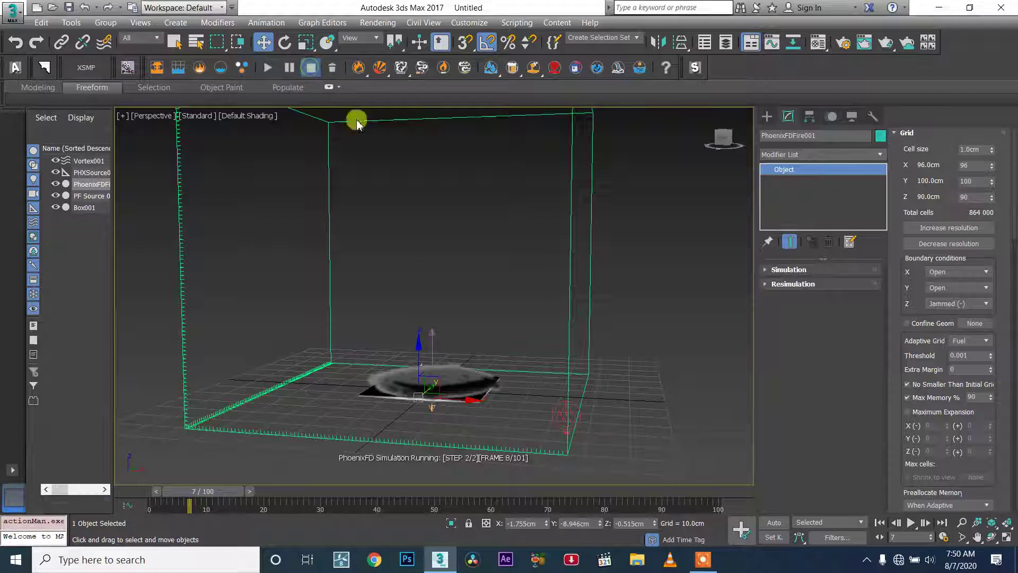
pyautogui.click(700, 559)
pyautogui.click(684, 549)
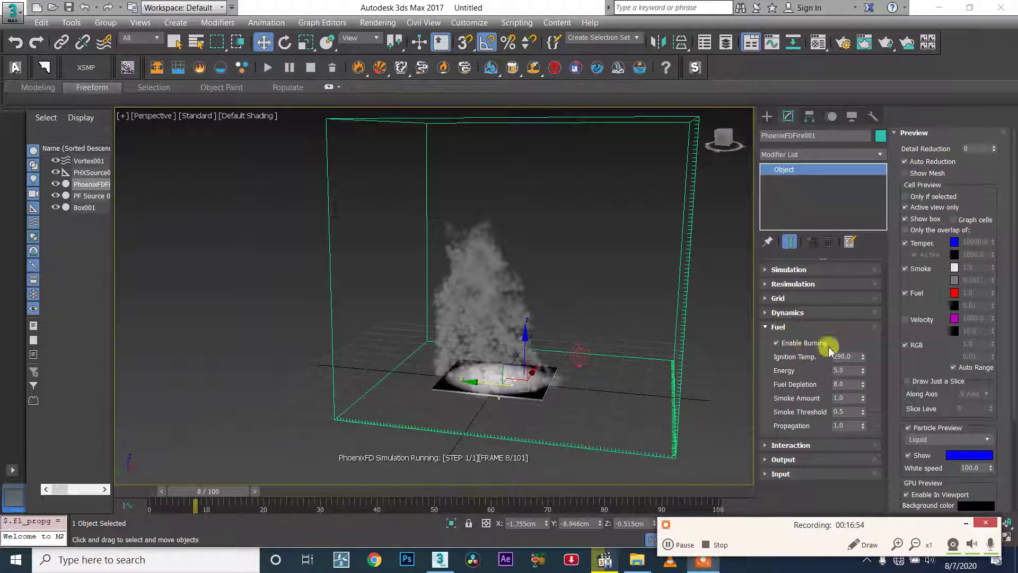
# - Open the volumetric render settings of PhoenixFDFire001
pyautogui.keyDown('alt'); pyautogui.moveTo(518, 371); pyautogui.dragTo(595, 386, button='middle'); pyautogui.keyUp('alt')
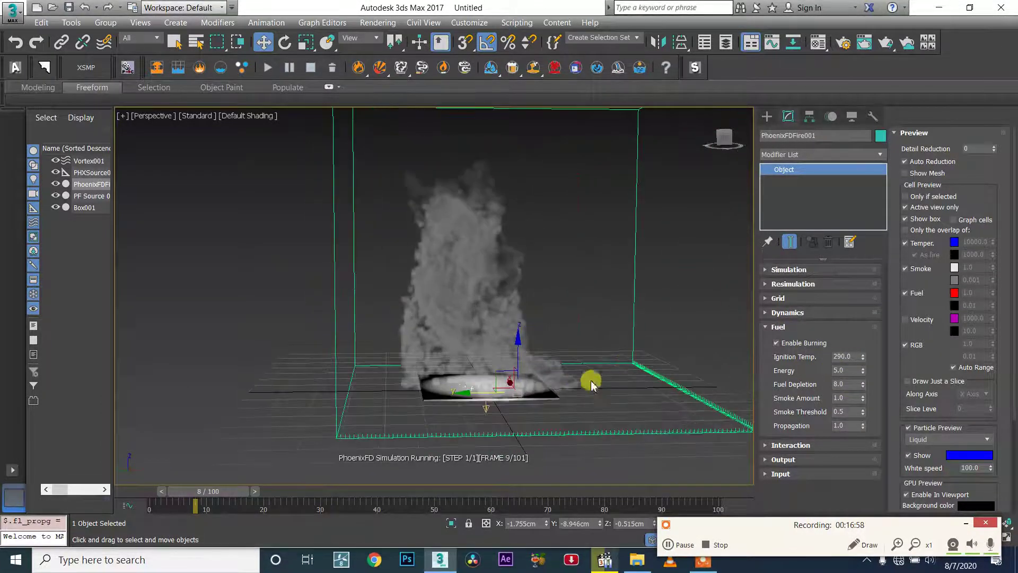
pyautogui.click(913, 133)
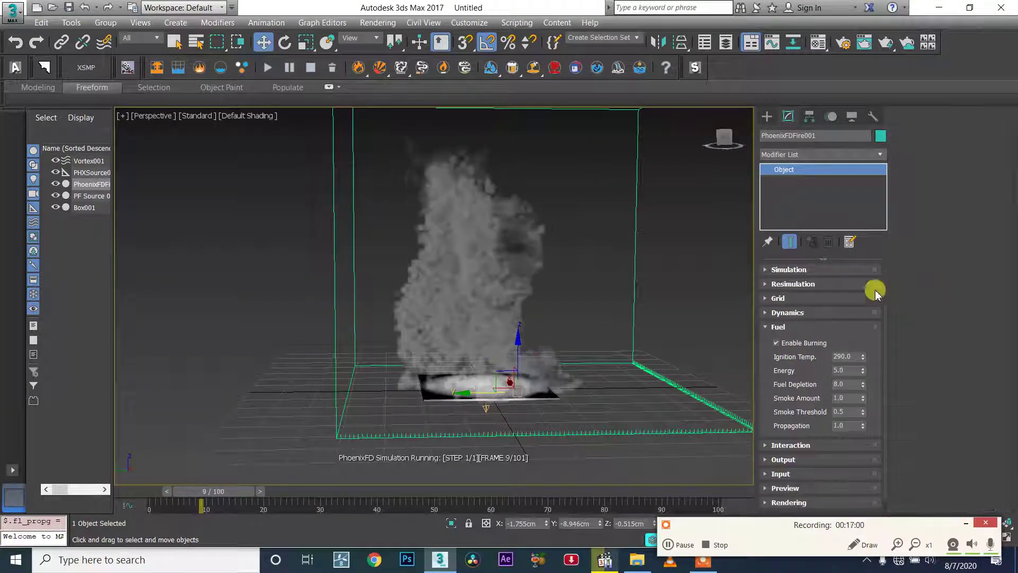
pyautogui.click(798, 326)
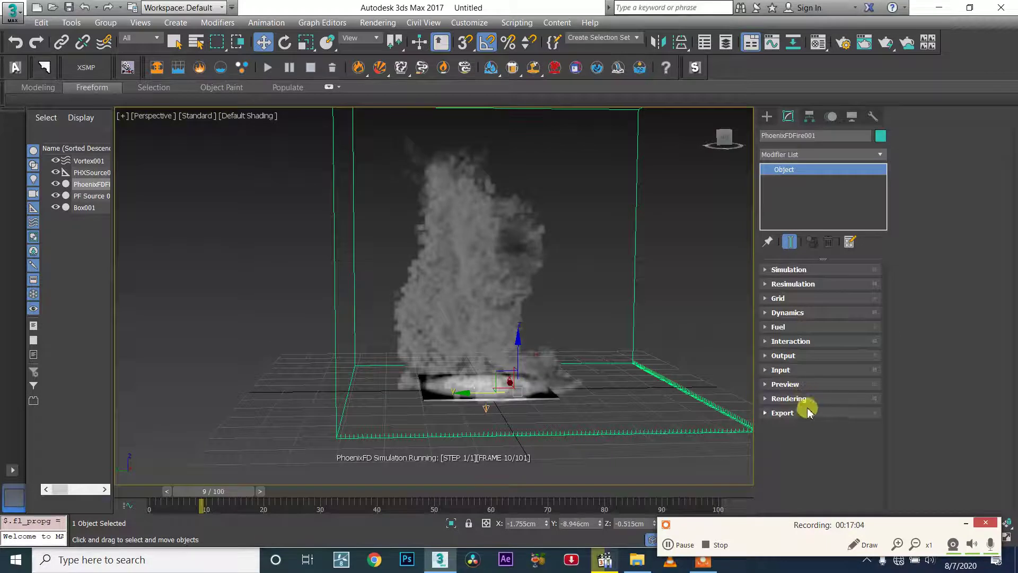
pyautogui.click(789, 398)
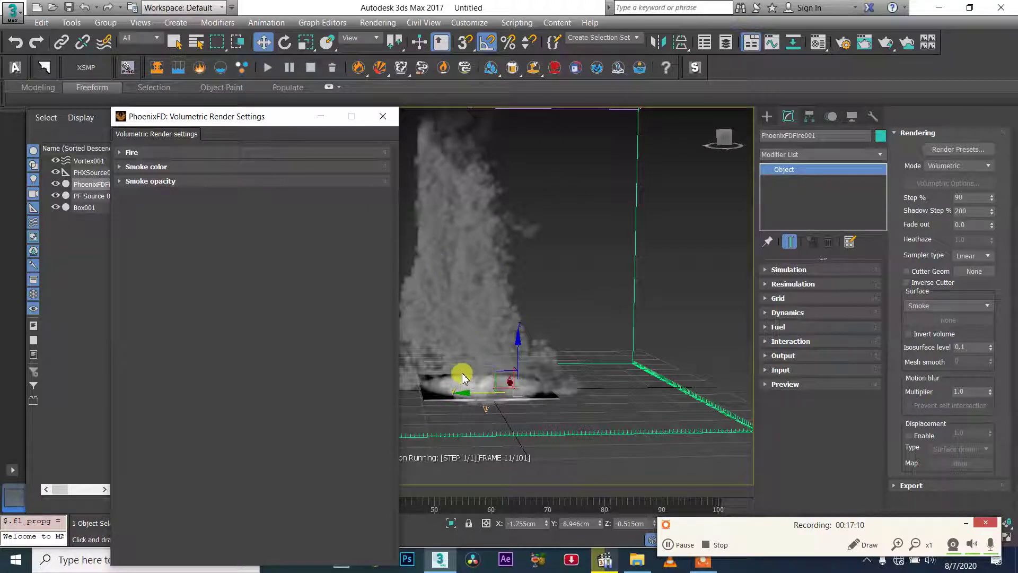
pyautogui.moveTo(460, 377); pyautogui.dragTo(540, 363, button='middle')
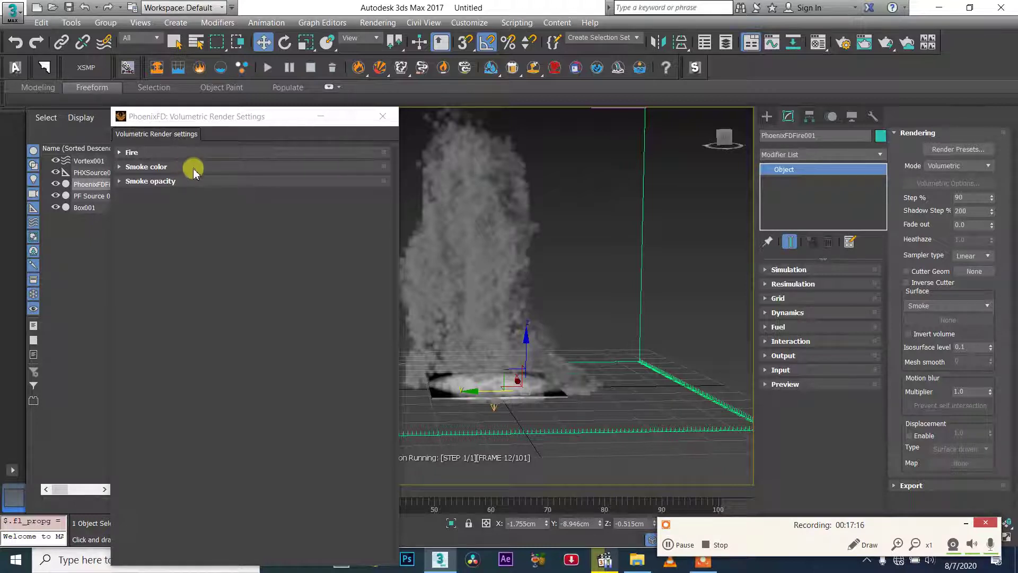
# - Try basing the smoke color on Fuel, and switch it back to Constant color
pyautogui.click(194, 168)
pyautogui.click(206, 183)
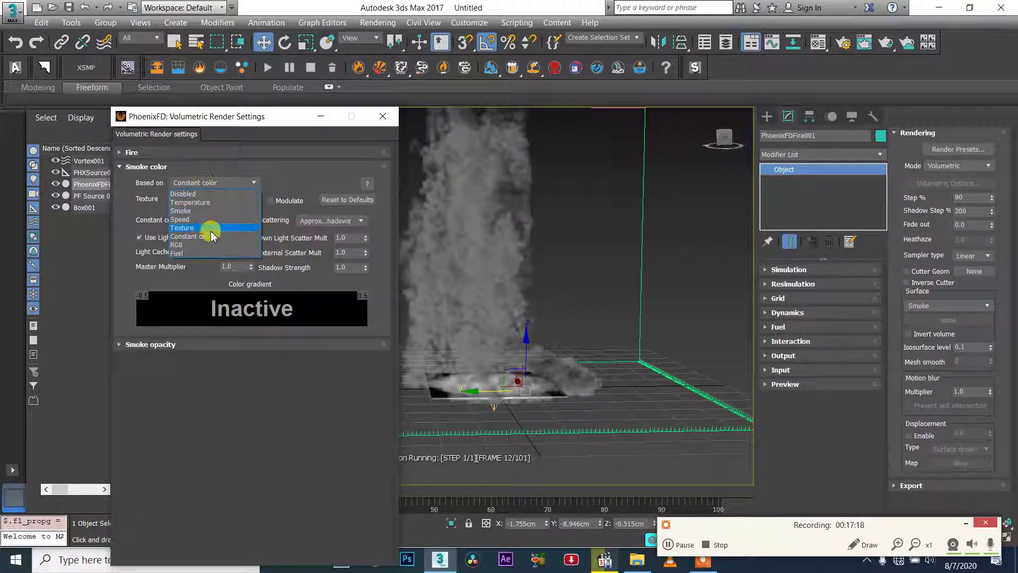
pyautogui.click(208, 254)
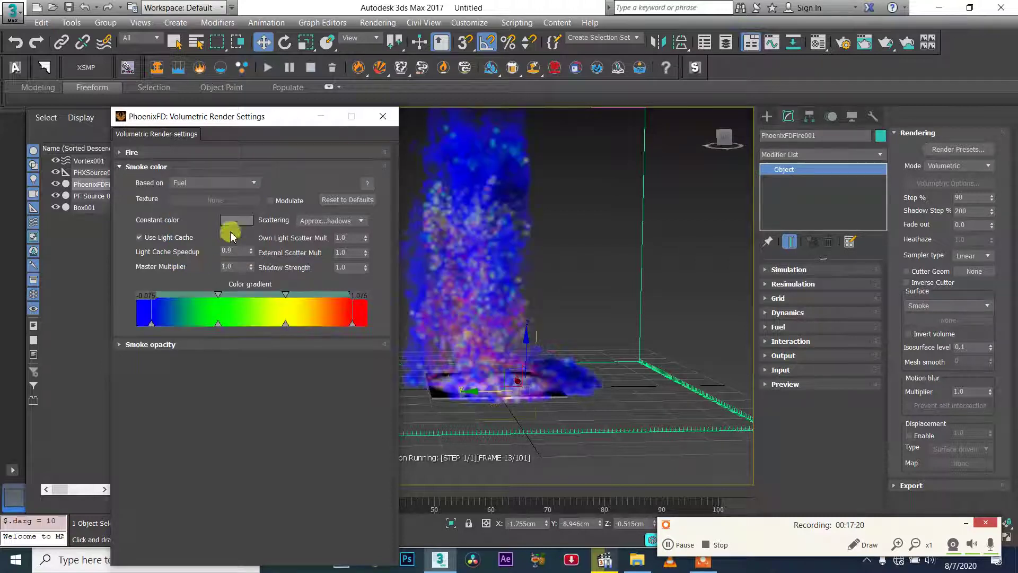
pyautogui.click(229, 183)
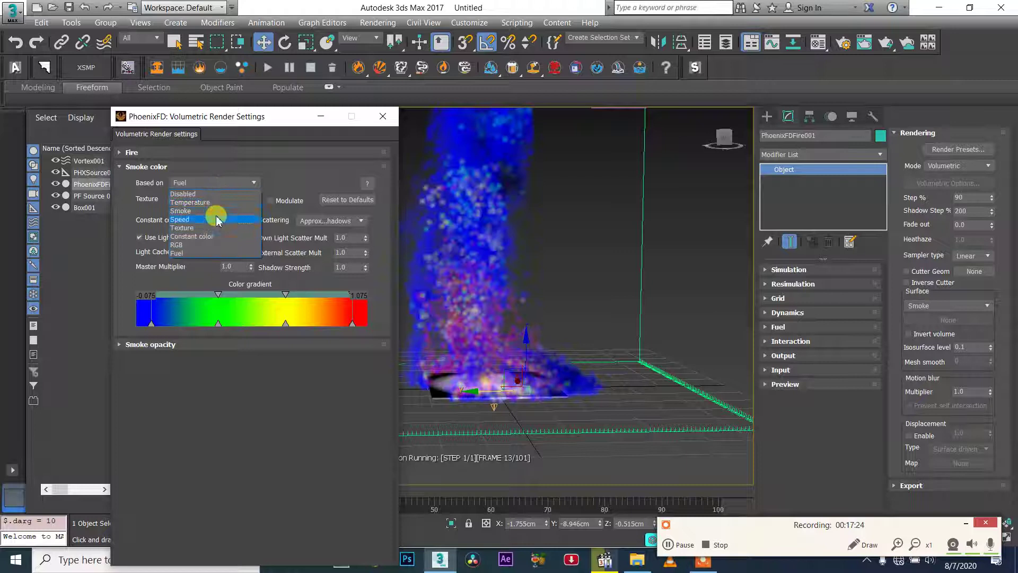
pyautogui.click(199, 236)
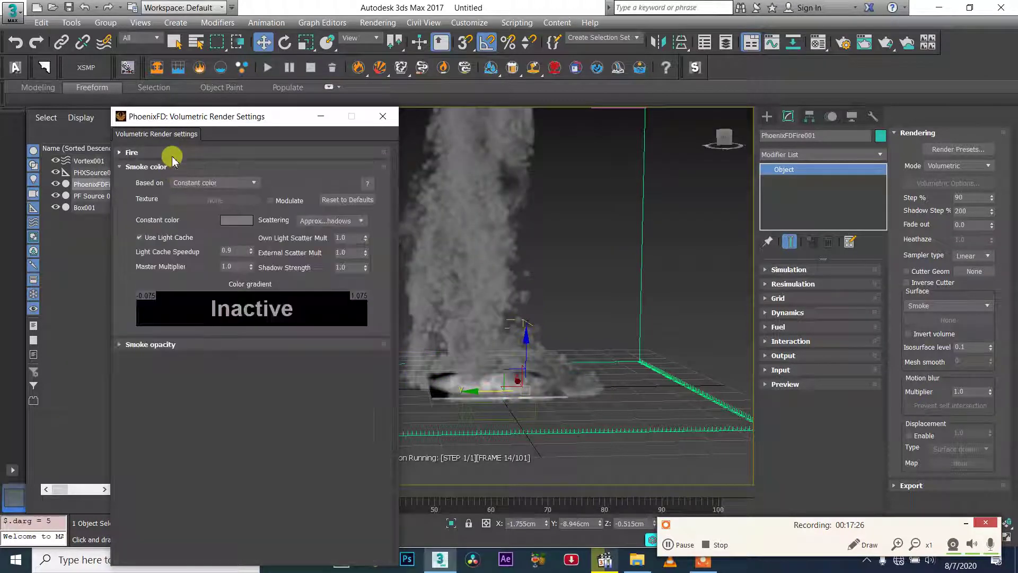
# - Check the fire's Color and Intensity curve, close the volumetric render settings and stop the running simulation
pyautogui.click(173, 156)
pyautogui.click(219, 380)
pyautogui.click(218, 379)
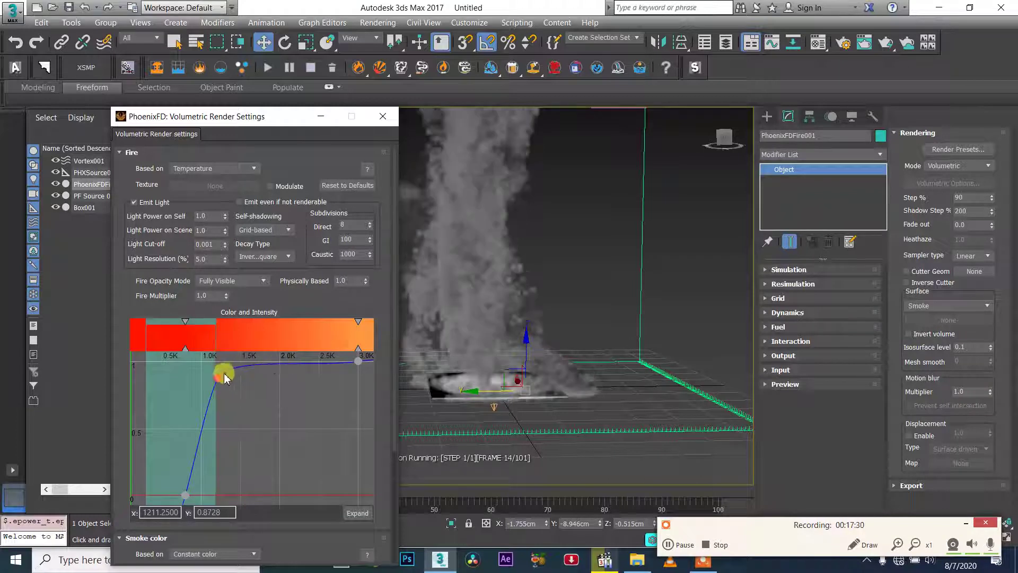
pyautogui.scroll(-3, 552, 409)
pyautogui.moveTo(554, 410)
pyautogui.mouseDown(button='middle')
pyautogui.moveTo(566, 423)
pyautogui.moveTo(558, 427)
pyautogui.mouseUp(button='middle')
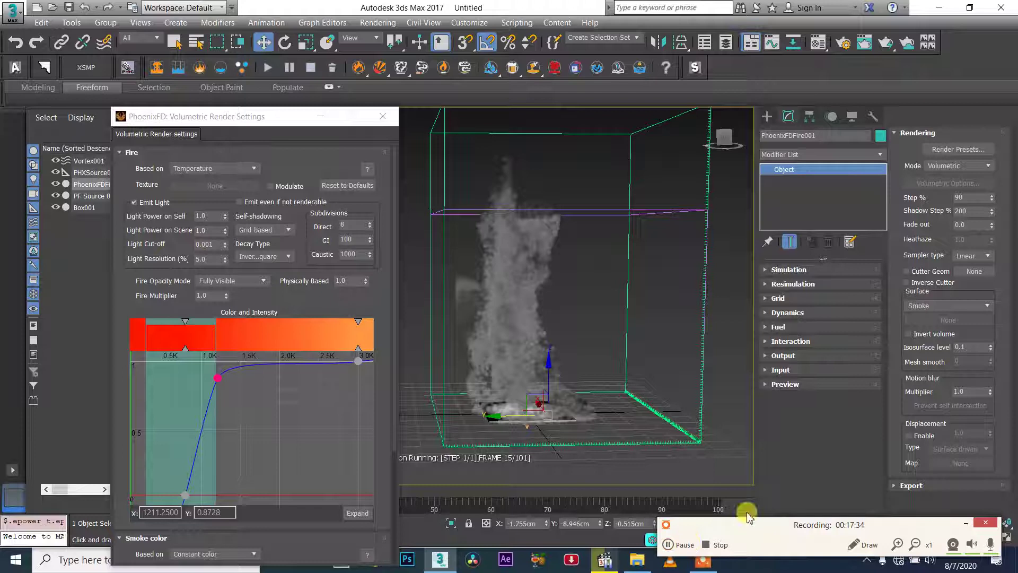
pyautogui.click(964, 524)
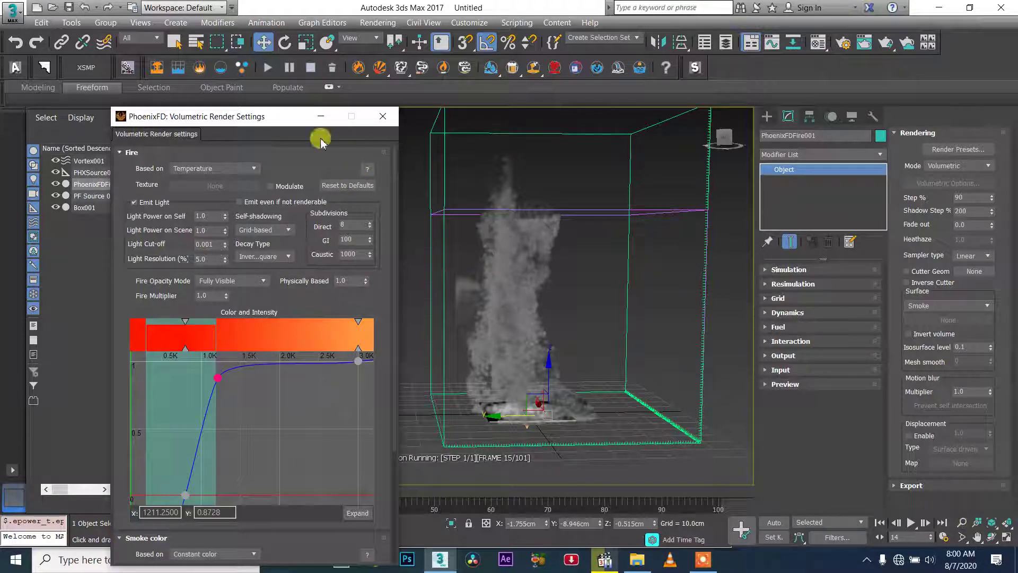
pyautogui.click(310, 68)
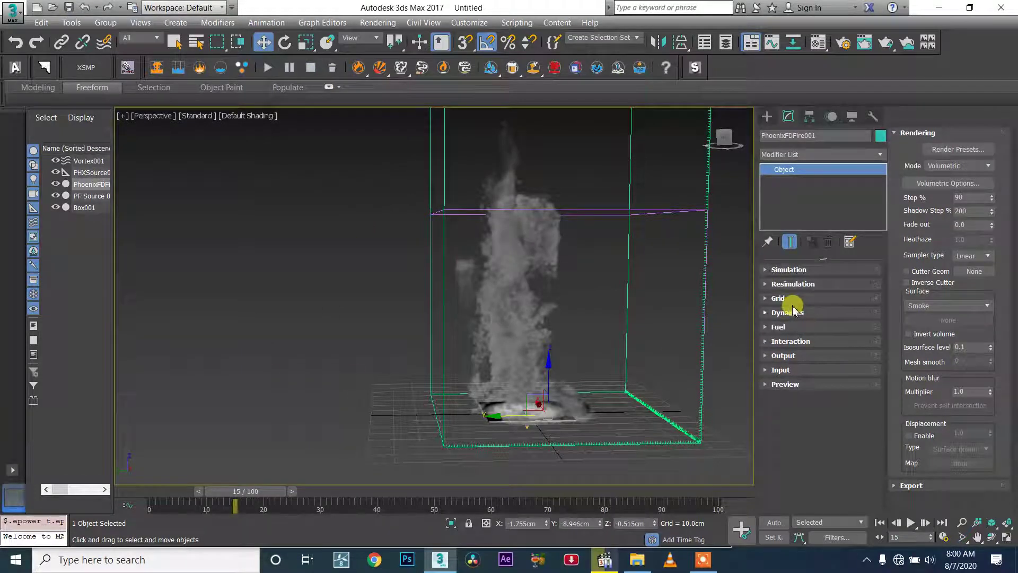
# - Turn off burning in the Fuel settings of PhoenixFDFire001
pyautogui.click(779, 297)
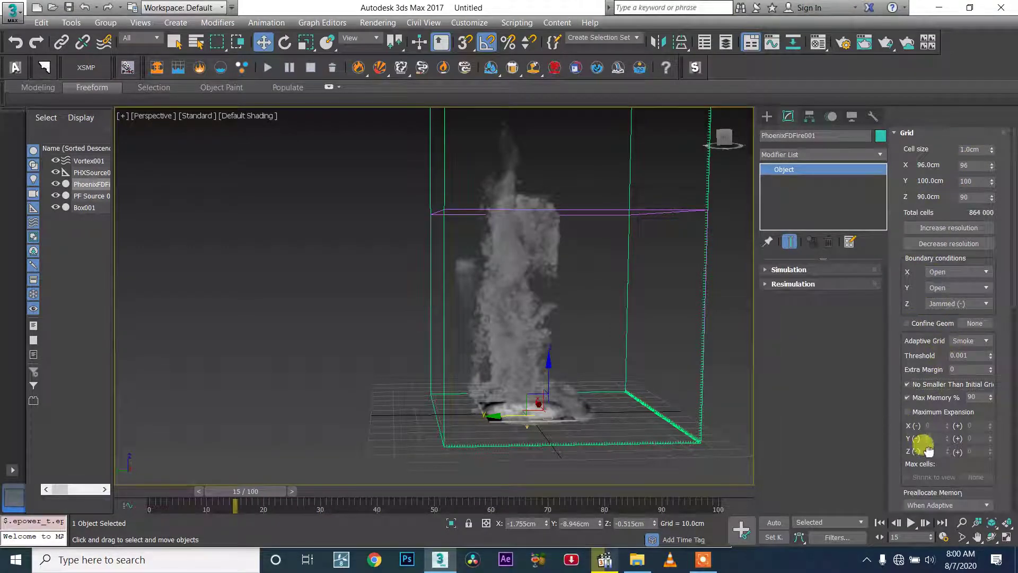
pyautogui.moveTo(922, 447); pyautogui.dragTo(909, 323)
pyautogui.click(911, 419)
pyautogui.moveTo(913, 422); pyautogui.dragTo(912, 379)
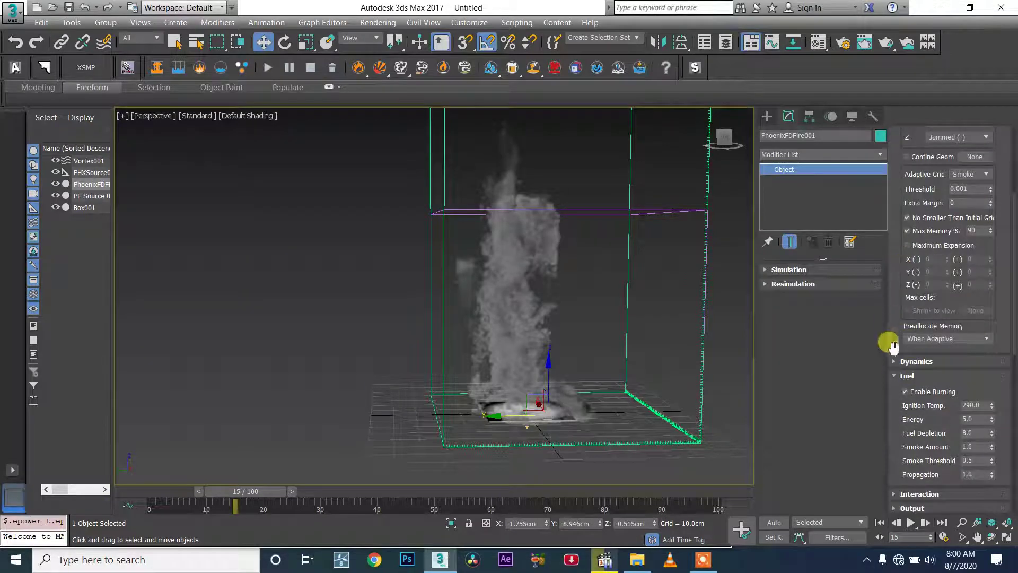
pyautogui.click(905, 392)
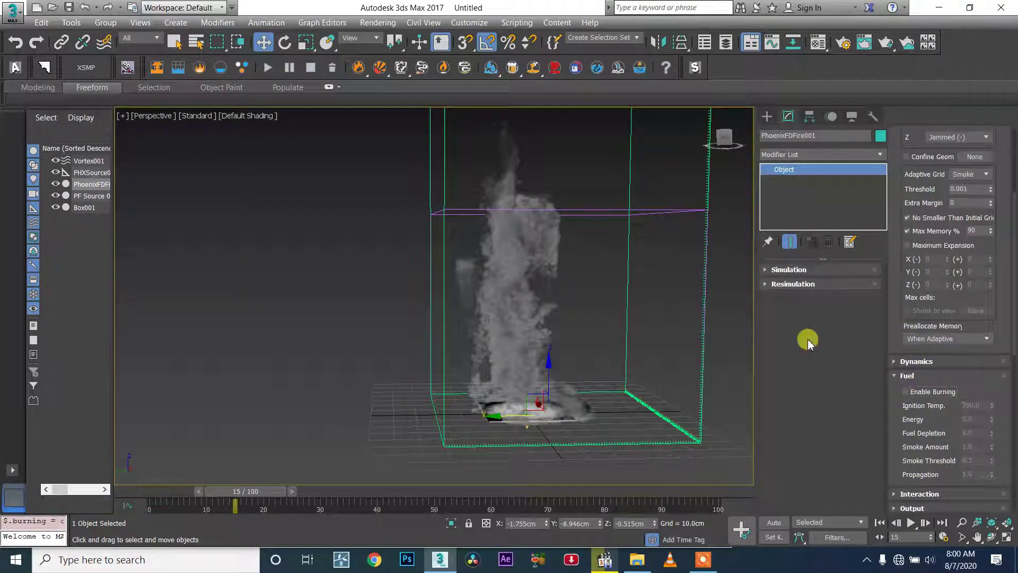
# - Set PHXSource001 to emit Temperature at 2000 and Smoke at 1.0, with Fuel emission turned off
pyautogui.moveTo(495, 423); pyautogui.dragTo(374, 392, button='middle')
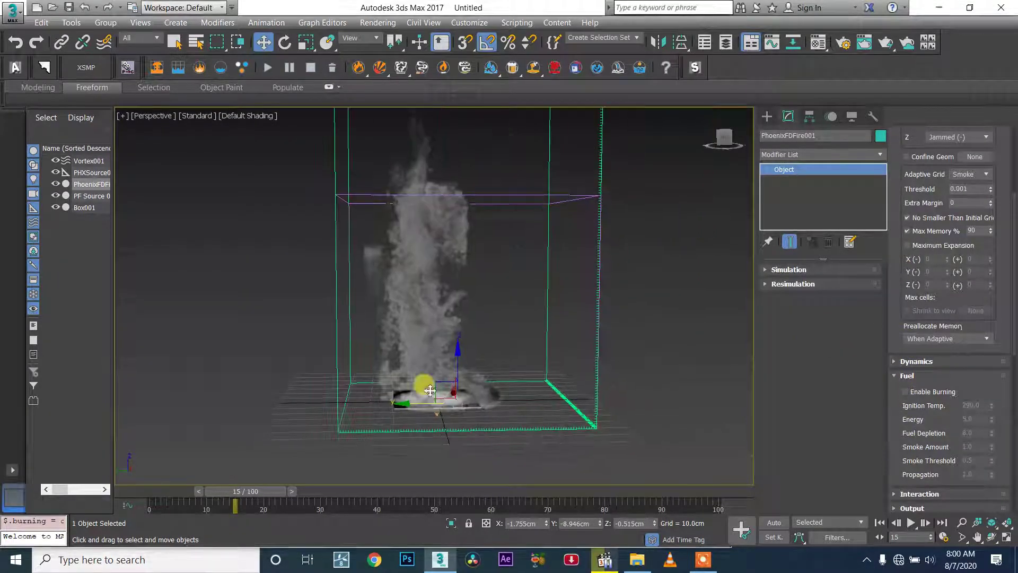
pyautogui.moveTo(725, 140); pyautogui.dragTo(767, 158)
pyautogui.click(387, 360)
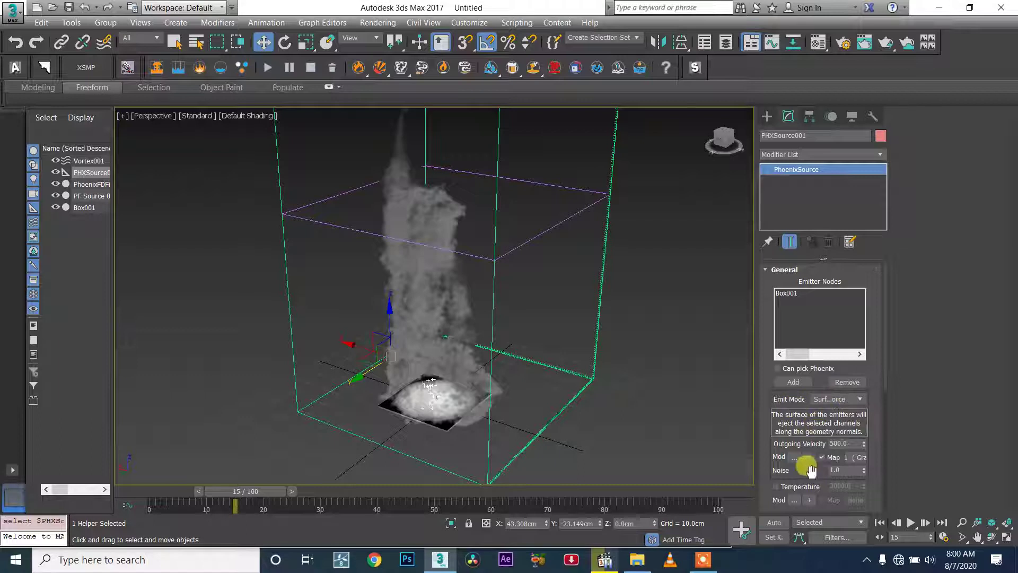
pyautogui.click(808, 487)
pyautogui.moveTo(811, 484); pyautogui.dragTo(810, 408)
pyautogui.click(800, 417)
pyautogui.click(800, 471)
# - Run the PhoenixFD simulation with the new source channels, accepting the Vortex001 force, and watch the fire up close
pyautogui.click(275, 70)
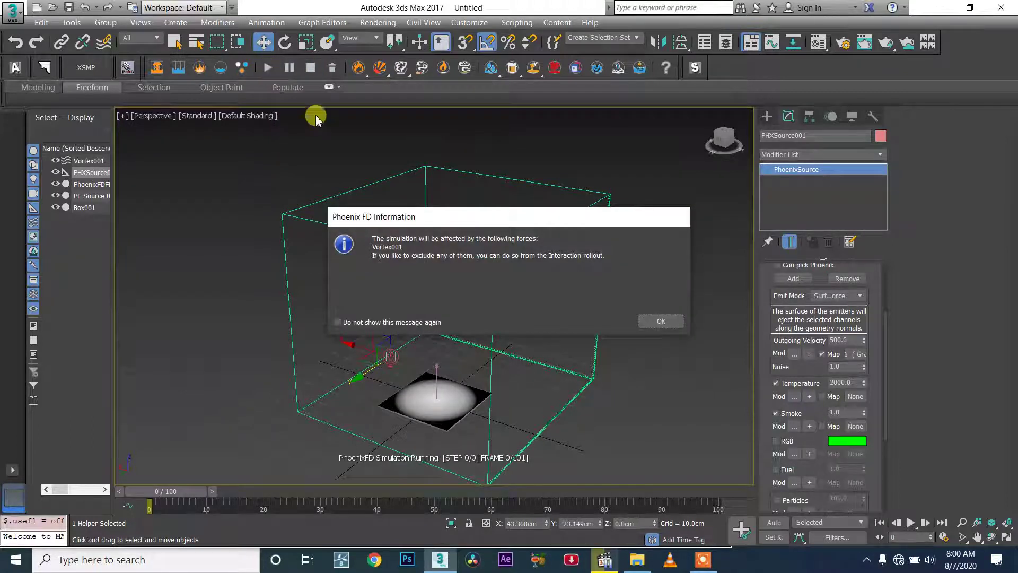
pyautogui.click(653, 320)
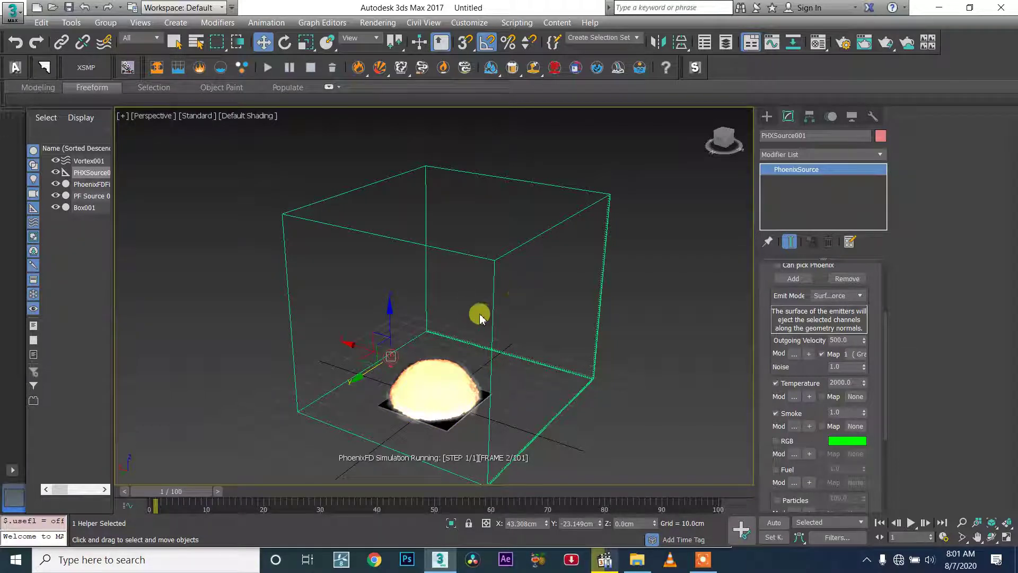
pyautogui.click(726, 146)
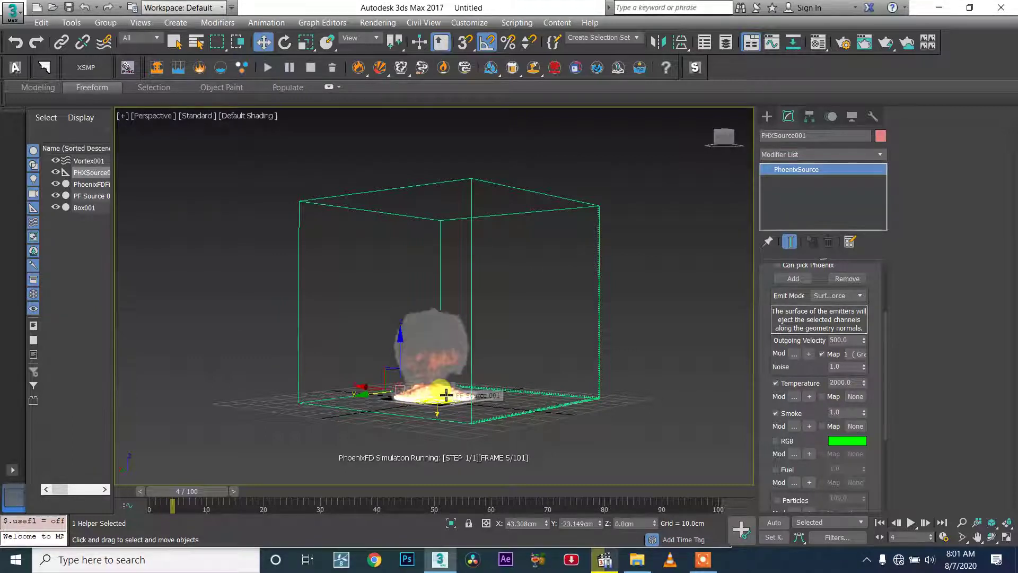
pyautogui.scroll(2, 444, 392)
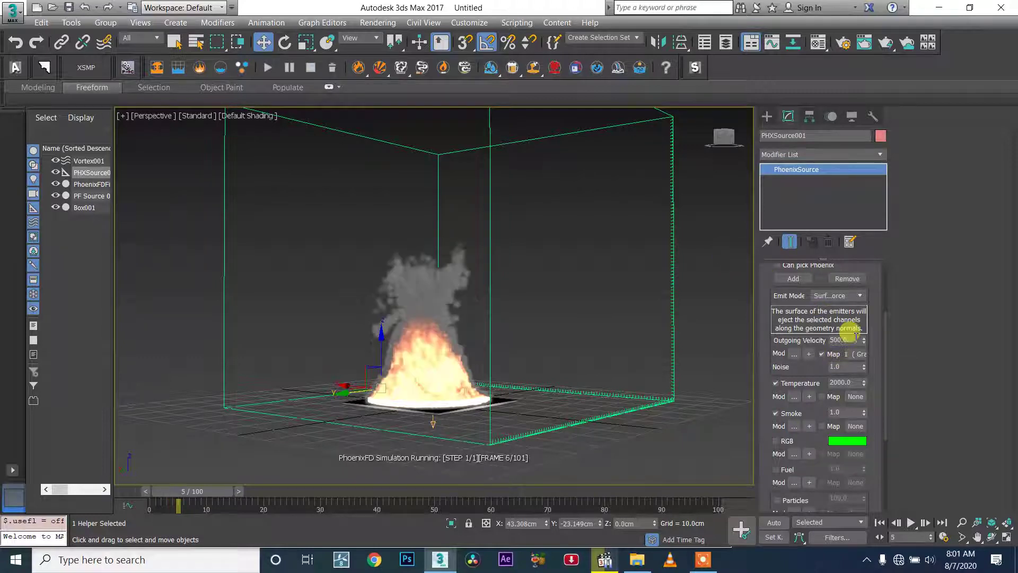
# - Stop the running simulation, inspect the fire column from another angle and clear the selection
pyautogui.doubleClick(848, 339)
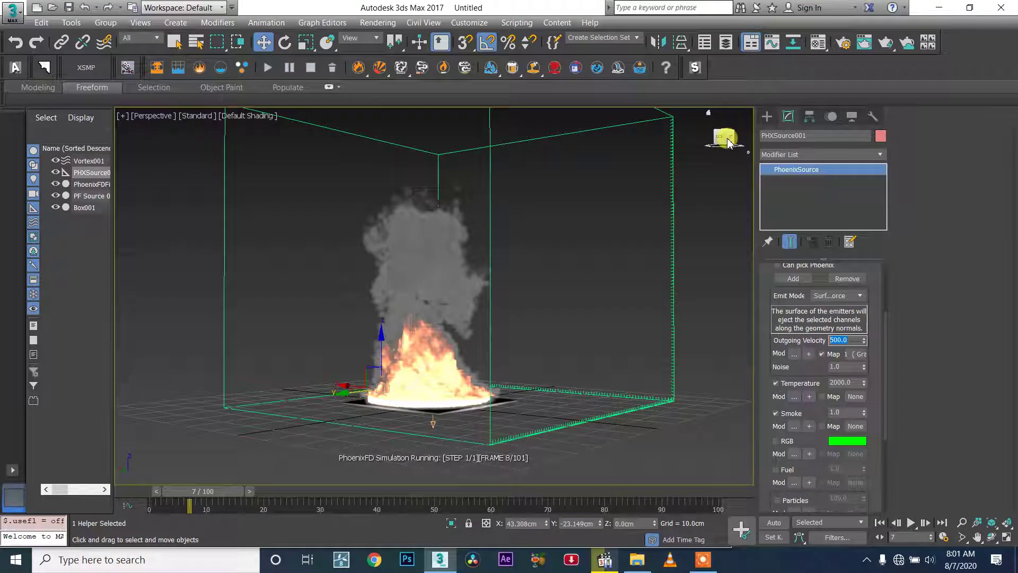
pyautogui.moveTo(726, 138)
pyautogui.mouseDown()
pyautogui.moveTo(688, 134)
pyautogui.moveTo(722, 151)
pyautogui.moveTo(724, 137)
pyautogui.mouseUp()
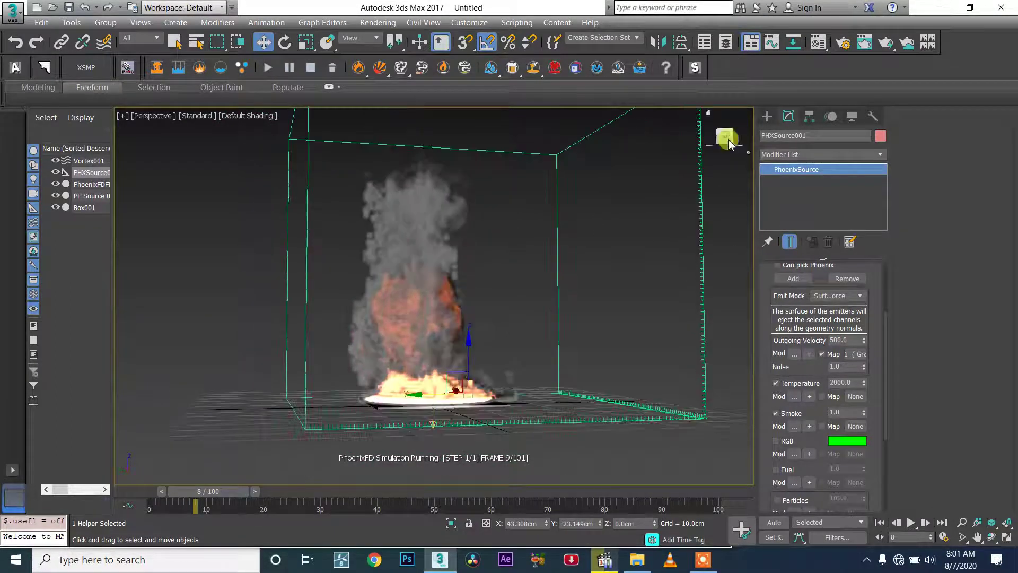
pyautogui.click(310, 68)
pyautogui.scroll(-3, 444, 323)
pyautogui.moveTo(729, 141); pyautogui.dragTo(724, 137)
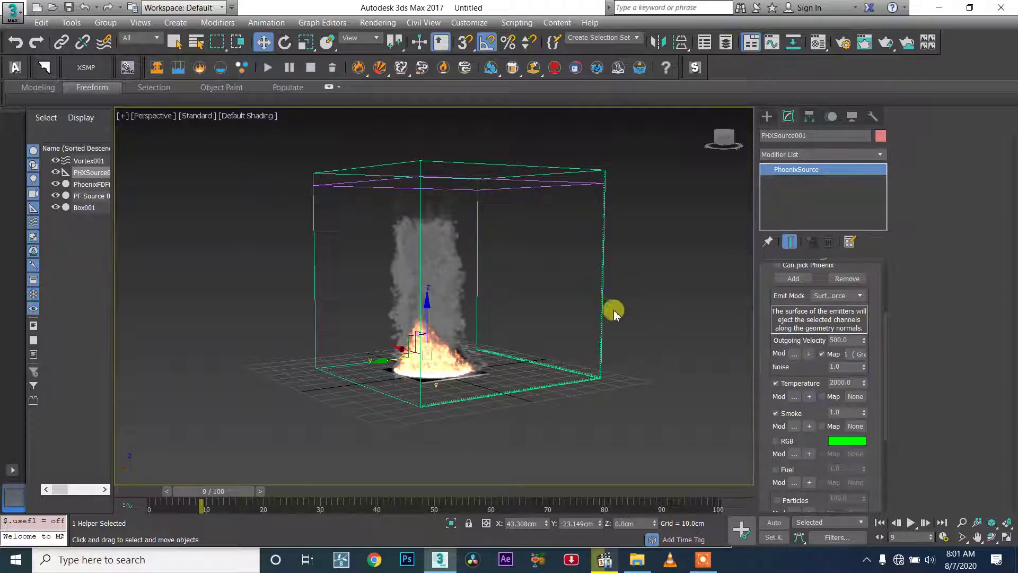
pyautogui.click(624, 399)
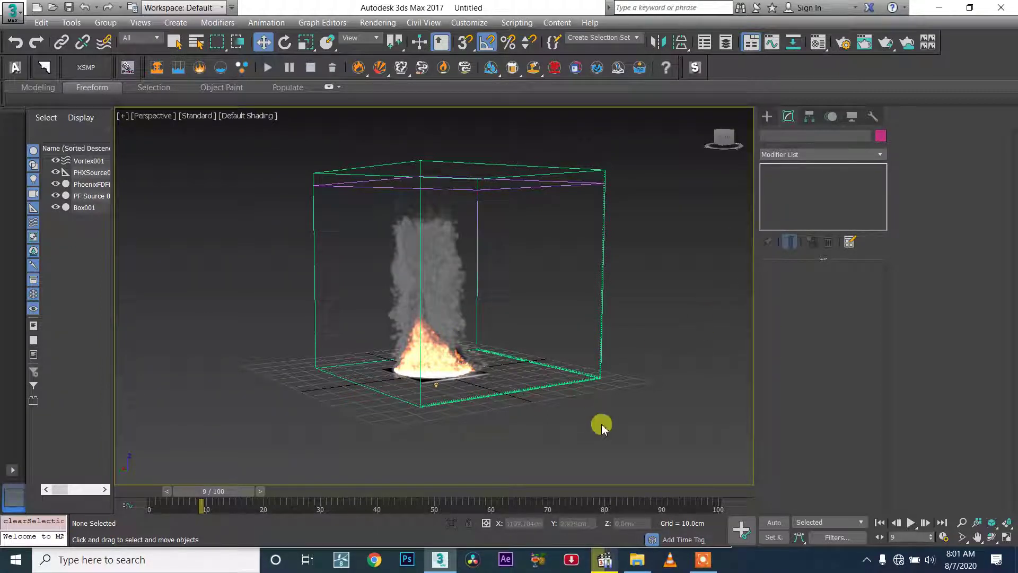
pyautogui.moveTo(521, 310); pyautogui.dragTo(701, 431)
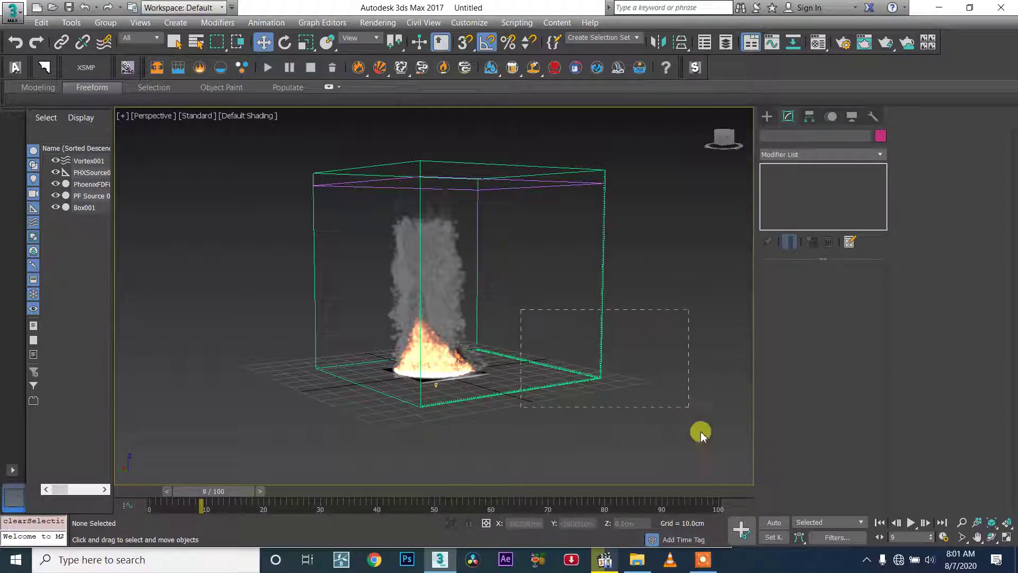